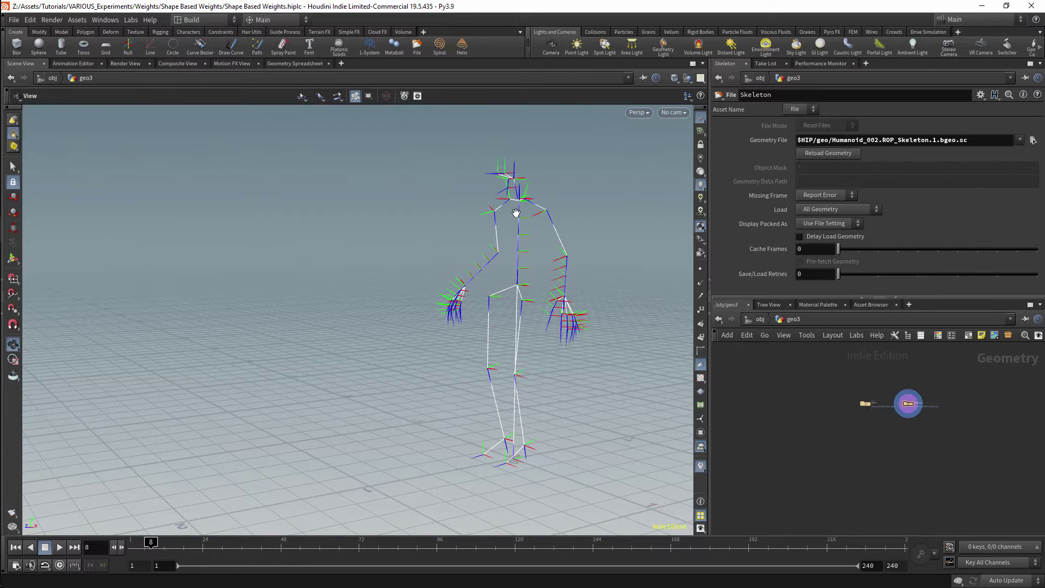
Display the Mesh node's geometry to check the character, and switch the display back to the Skeleton node.
scroll(898, 393, "up", 4)
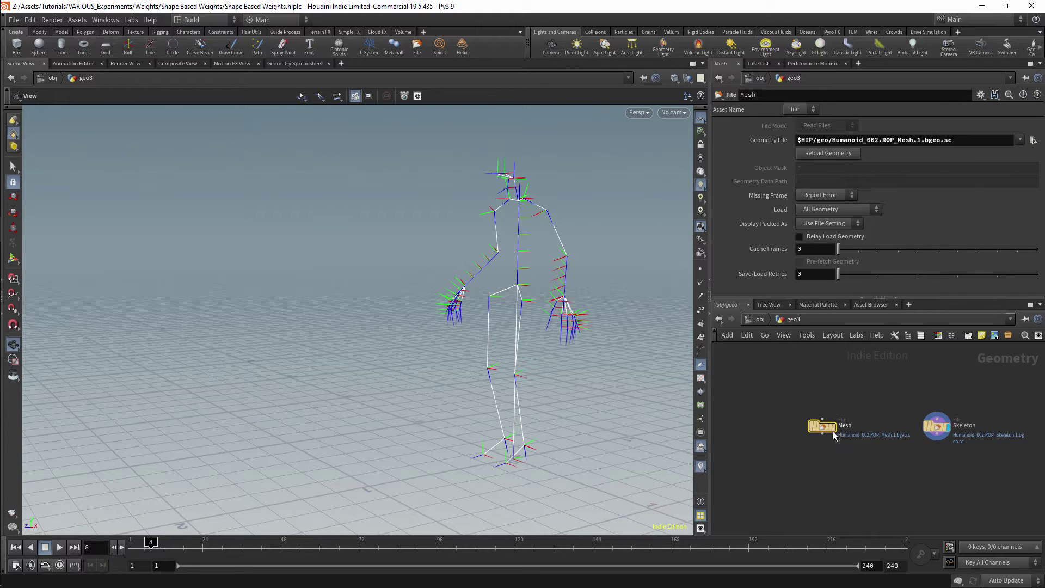
left_click(822, 426)
left_click(834, 426)
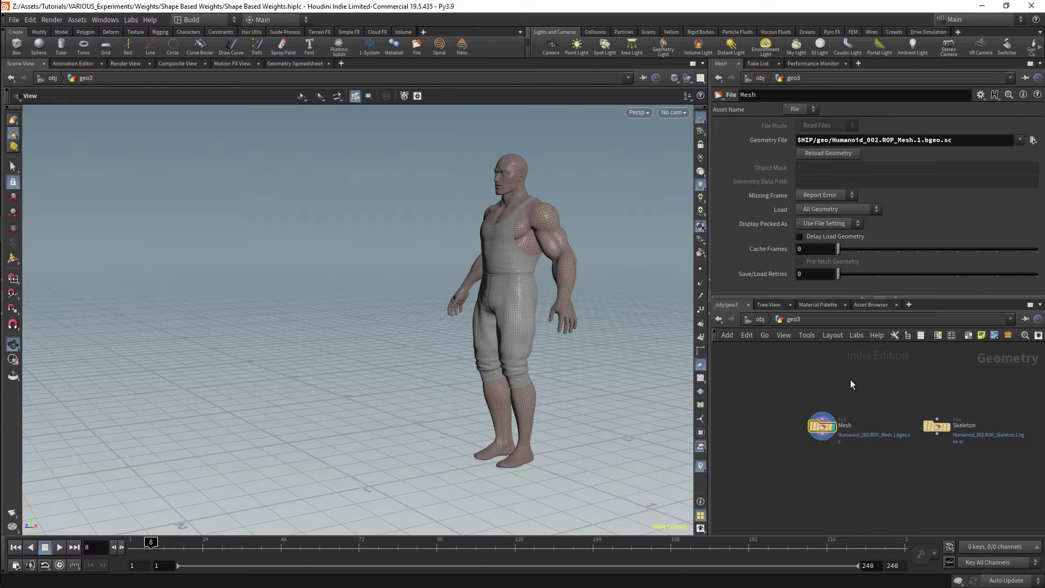
left_click(948, 427)
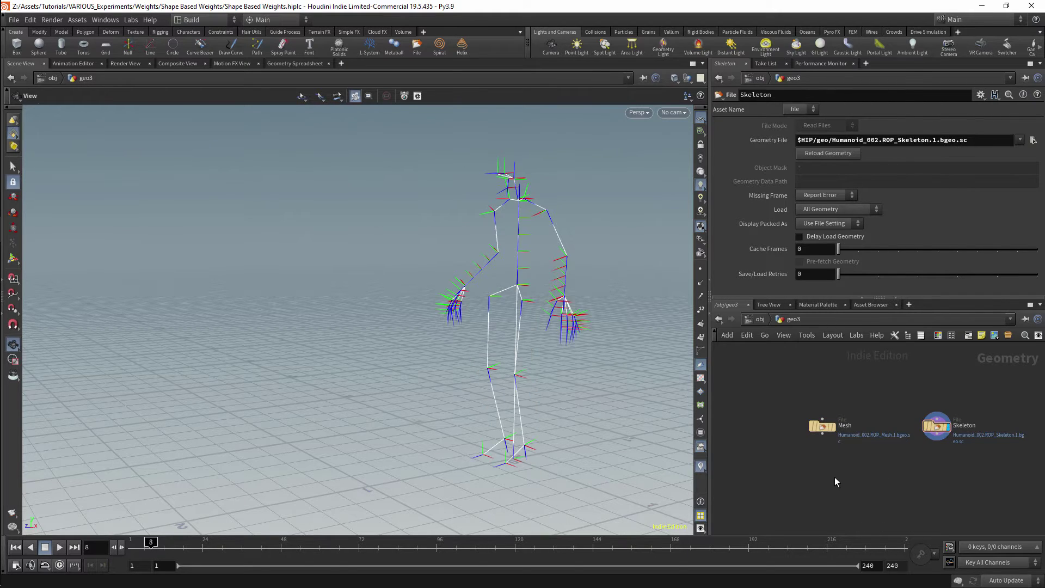
Add a Rig Pose node and feed it from the Skeleton node.
key("Tab")
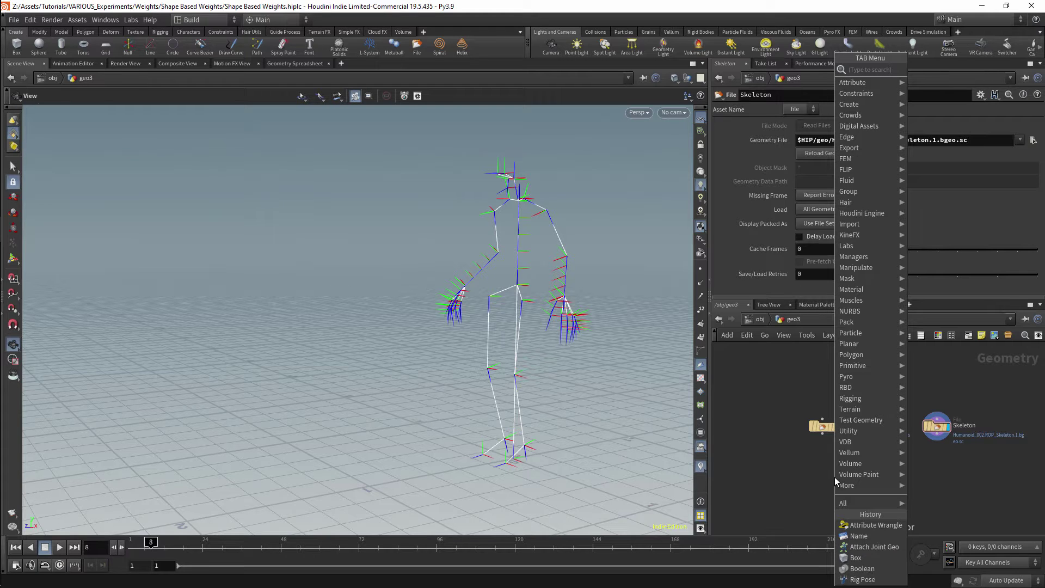
type("pose")
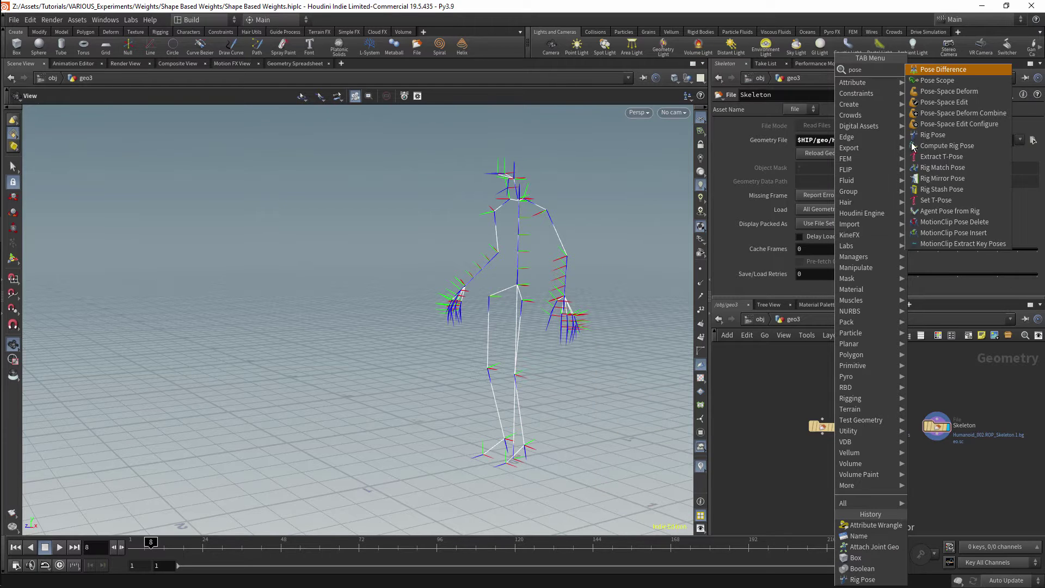
left_click(932, 134)
left_click(865, 482)
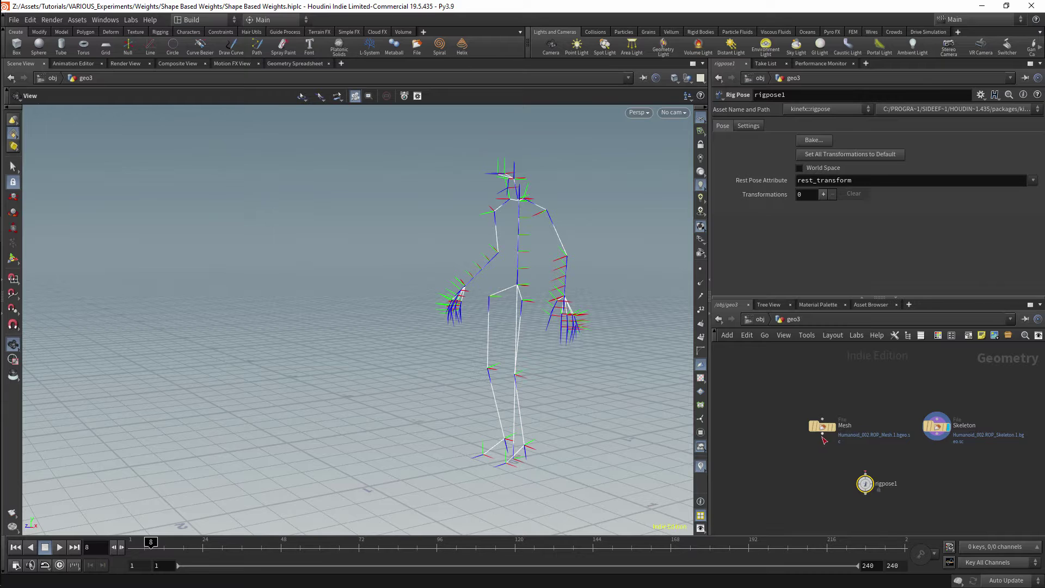
left_click_drag(932, 423, 822, 491)
Add a Bone Deform node, connect the Mesh, Skeleton and rigpose1 nodes to its inputs, and display its result.
type("def")
key("Down")
key("Return")
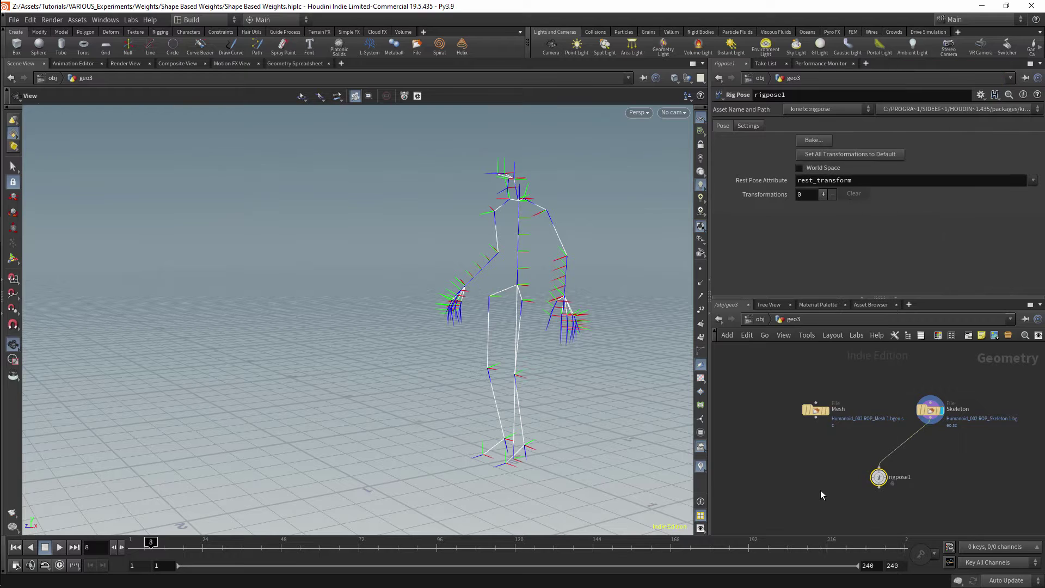
left_click(824, 507)
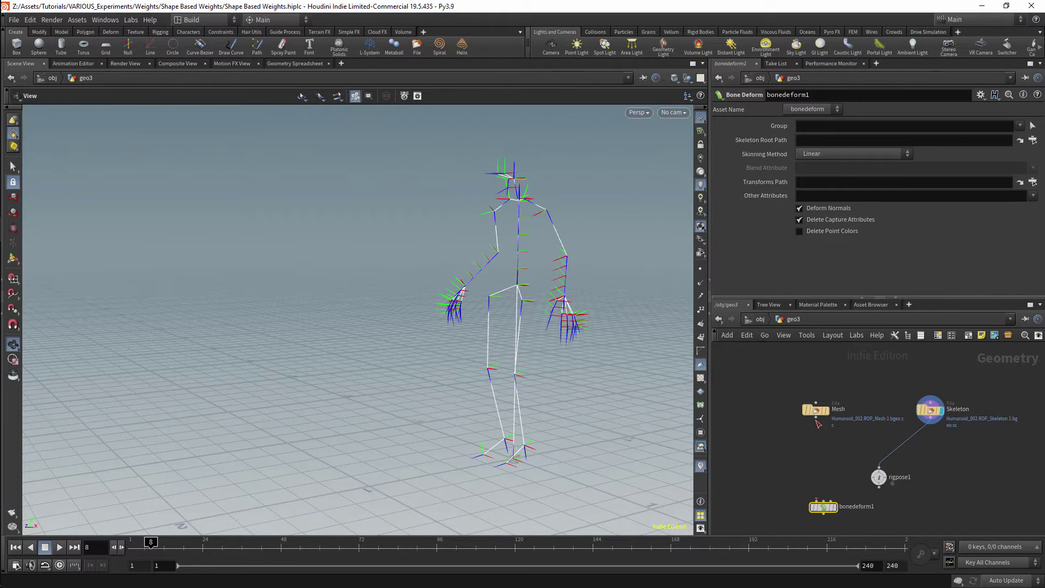
left_click_drag(816, 418, 816, 499)
left_click_drag(930, 424, 832, 501)
left_click(835, 507)
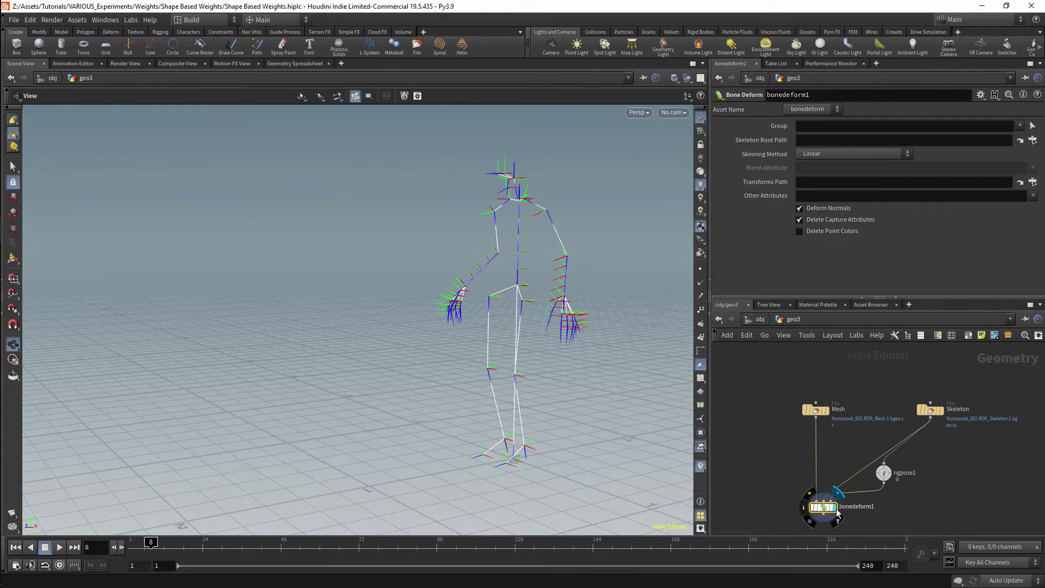
Pose the character with the Rig Pose tool, rotating joints to raise both arms, lift one leg and turn the head.
left_click(883, 473)
key("Return")
left_click_drag(566, 256, 413, 228)
left_click(404, 226)
left_click_drag(388, 196, 406, 326)
left_click(431, 253)
left_click(384, 270)
left_click_drag(384, 269, 377, 345)
left_click_drag(377, 346, 413, 305, "alt")
left_click(372, 269)
left_click(388, 238)
right_click_drag(414, 305, 473, 283, "alt")
Add an Attach Joint Geo node beside the Rig Pose node and connect the Skeleton node to its first input.
middle_click_drag(906, 450, 851, 430)
key("Tab")
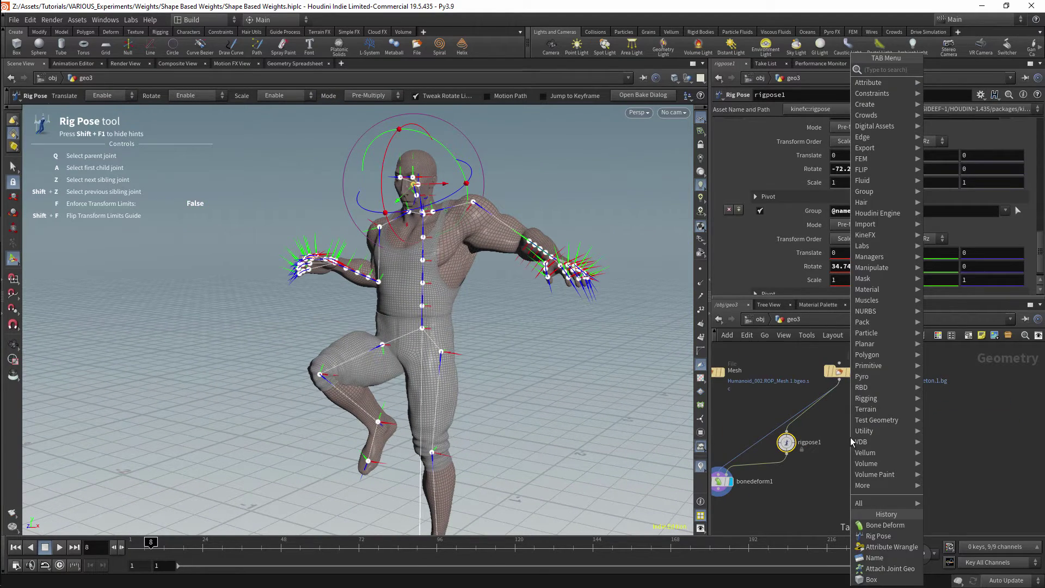
type("atta")
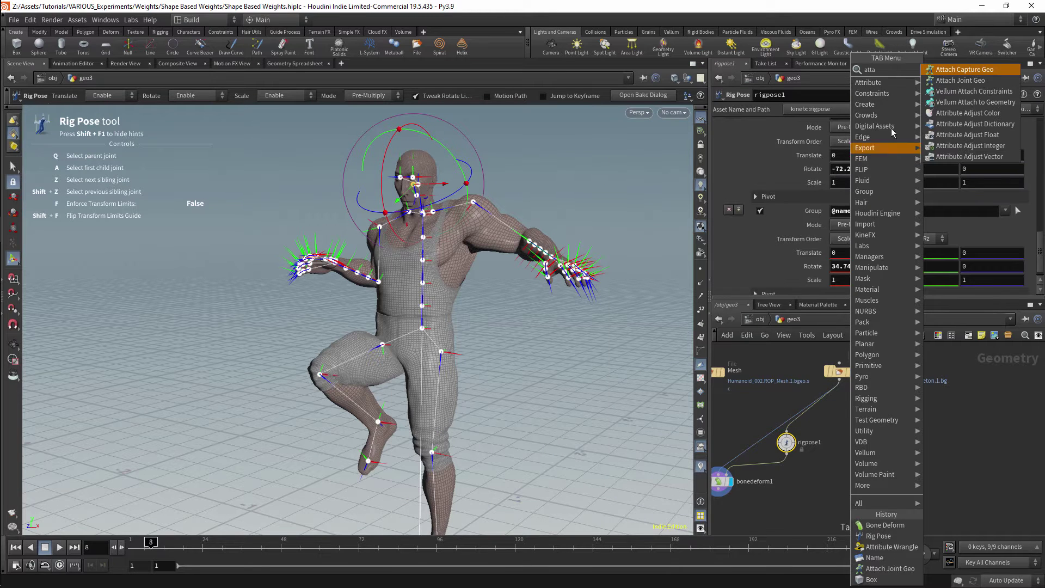
left_click(960, 81)
left_click(868, 482)
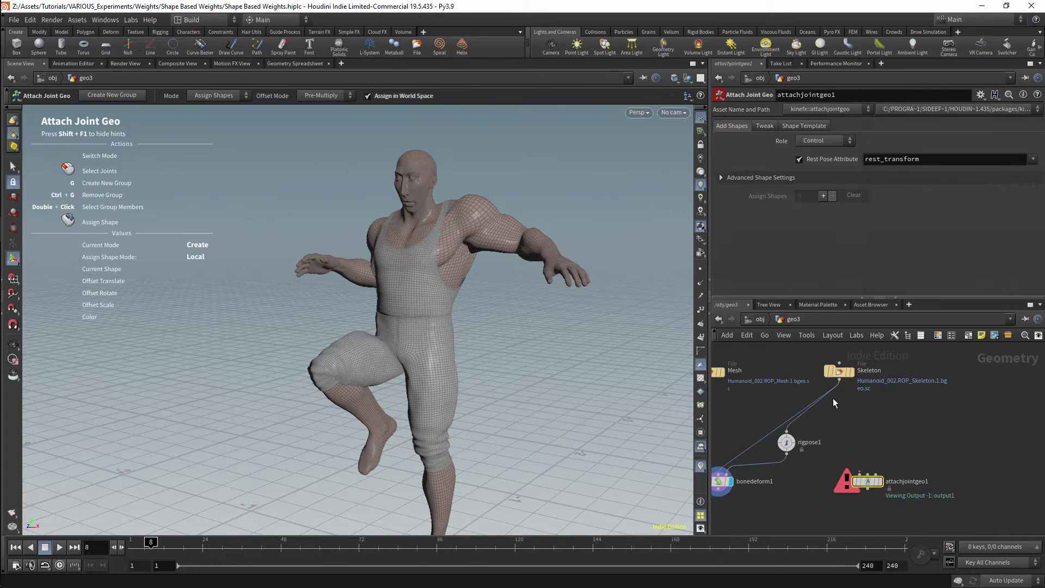
left_click_drag(839, 382, 860, 474)
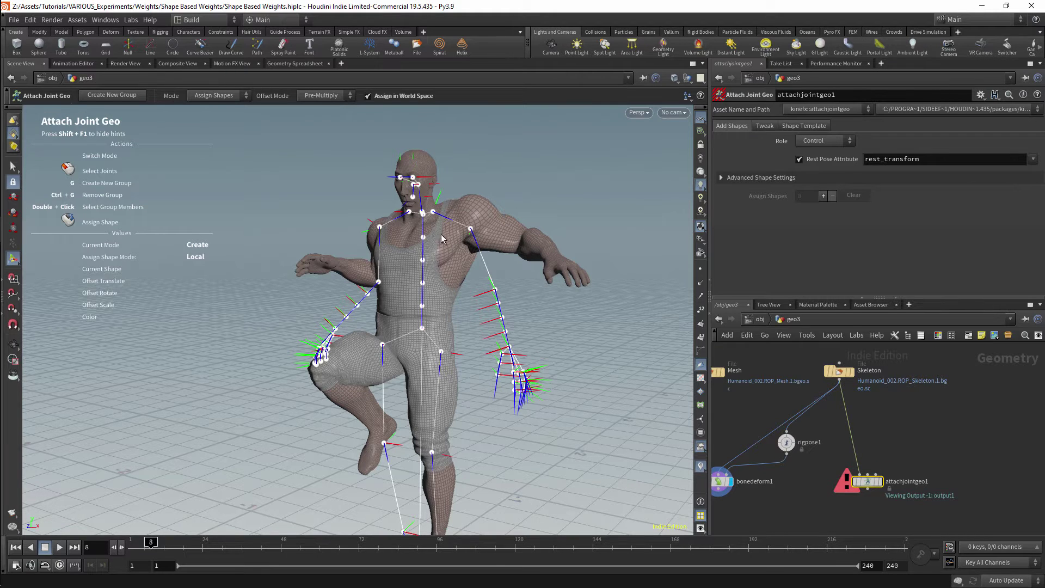
Add a Box node and connect it to the second input of the Attach Joint Geo node.
scroll(862, 363, "up", 2)
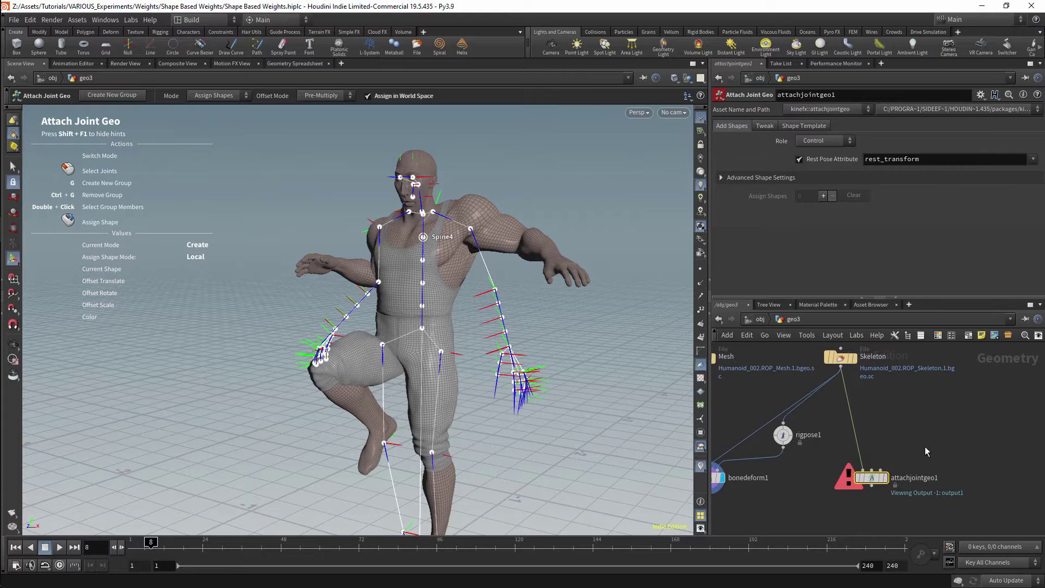
key("Tab")
mouse_move(918, 432)
type("box")
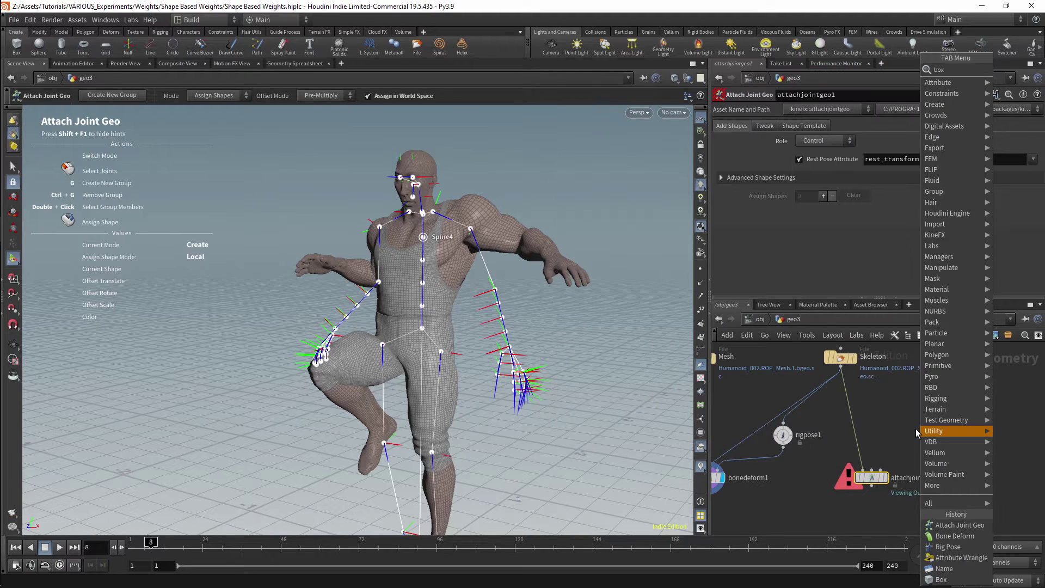
key("Return")
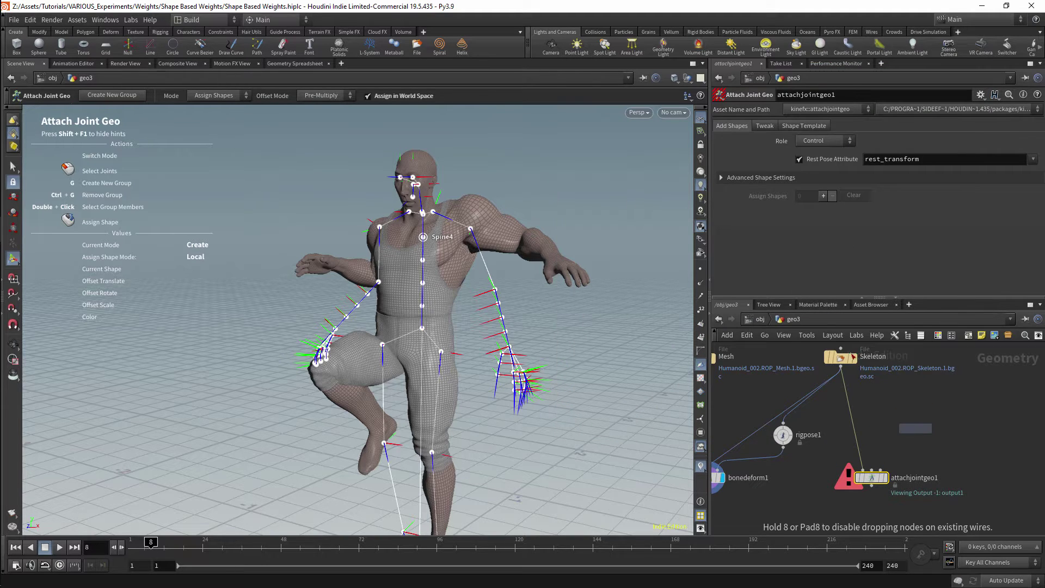
left_click(922, 399)
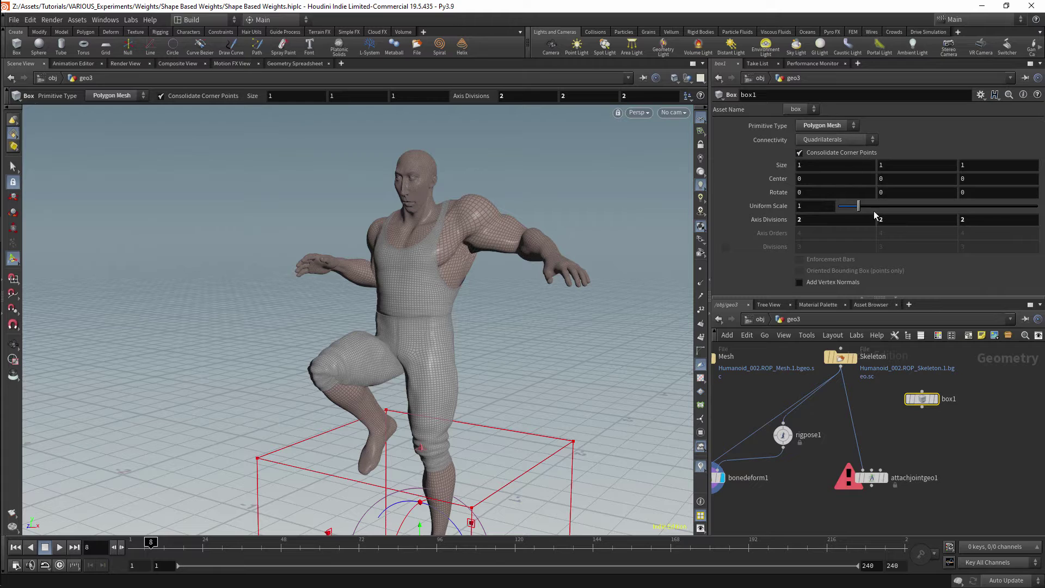
left_click_drag(921, 406, 871, 464)
left_click(871, 466)
Insert a Name node between the Box and Attach Joint Geo nodes and name the primitives box.
key("Tab")
type("na")
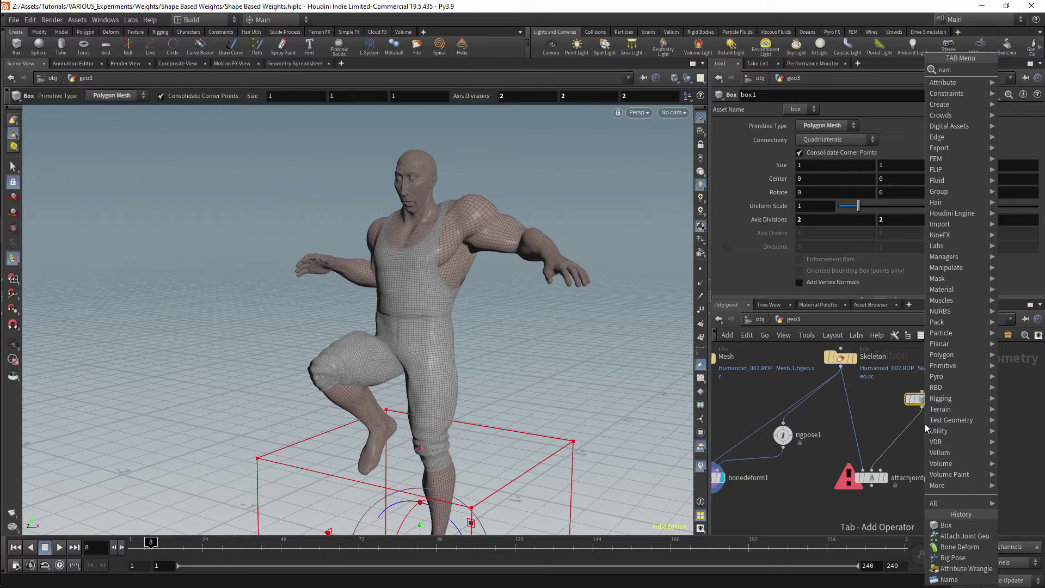
key("Return")
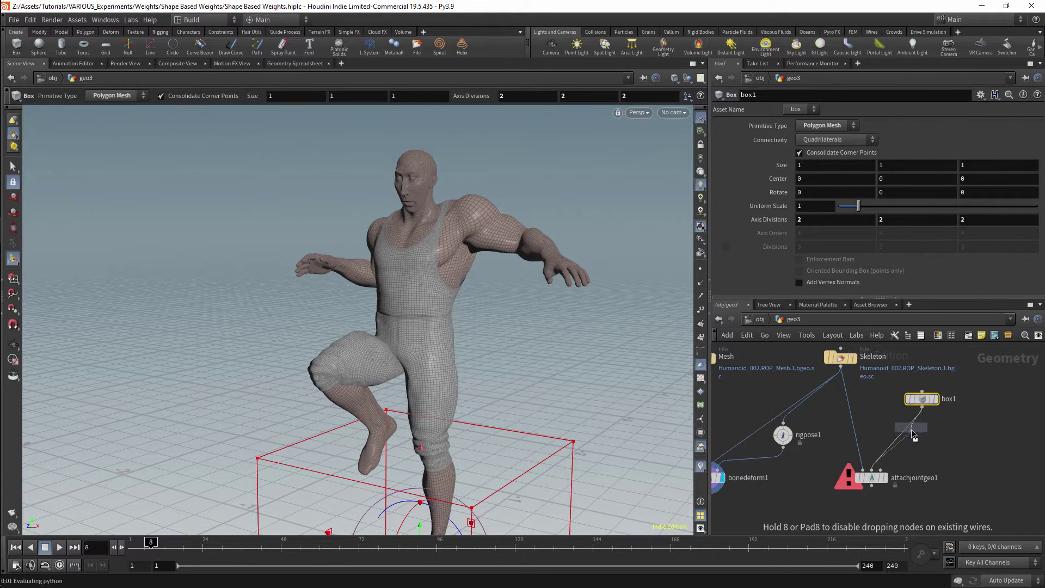
left_click(914, 432)
left_click(850, 209)
type("box")
key("Return")
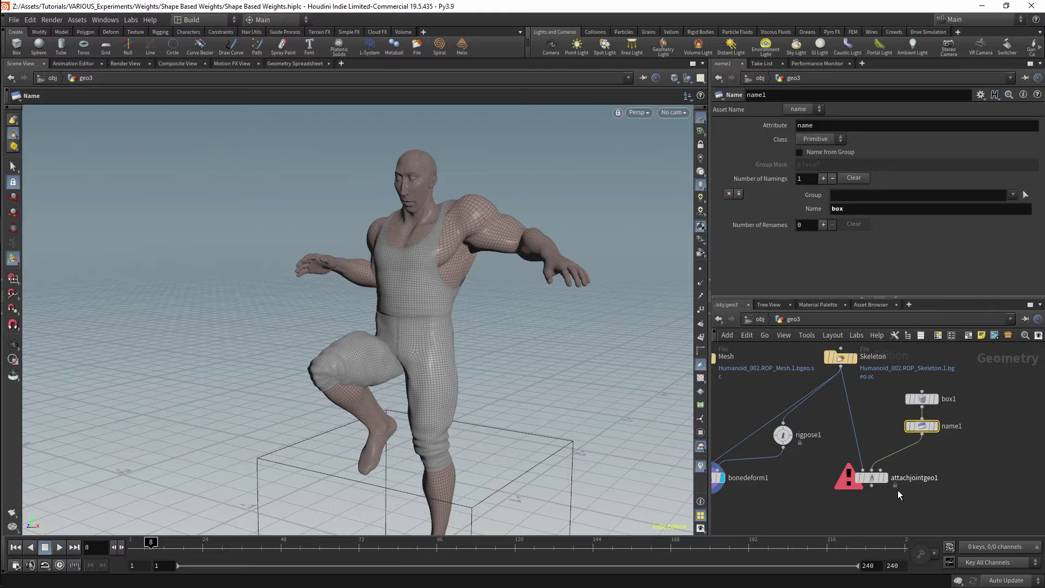
Display the Attach Joint Geo node and disable its Rest Pose Attribute option.
left_click(872, 477)
left_click(885, 477)
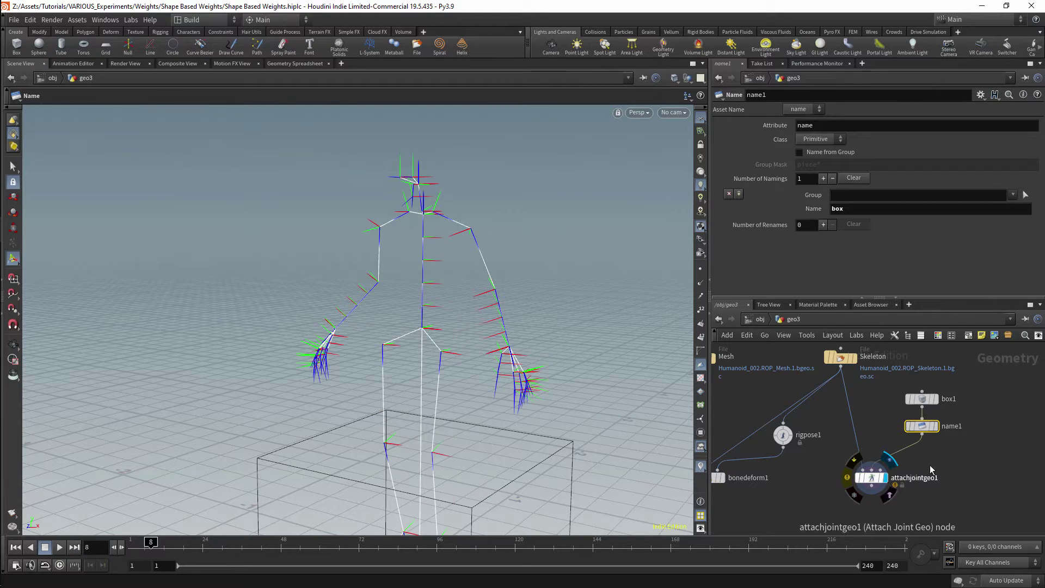
left_click(799, 159)
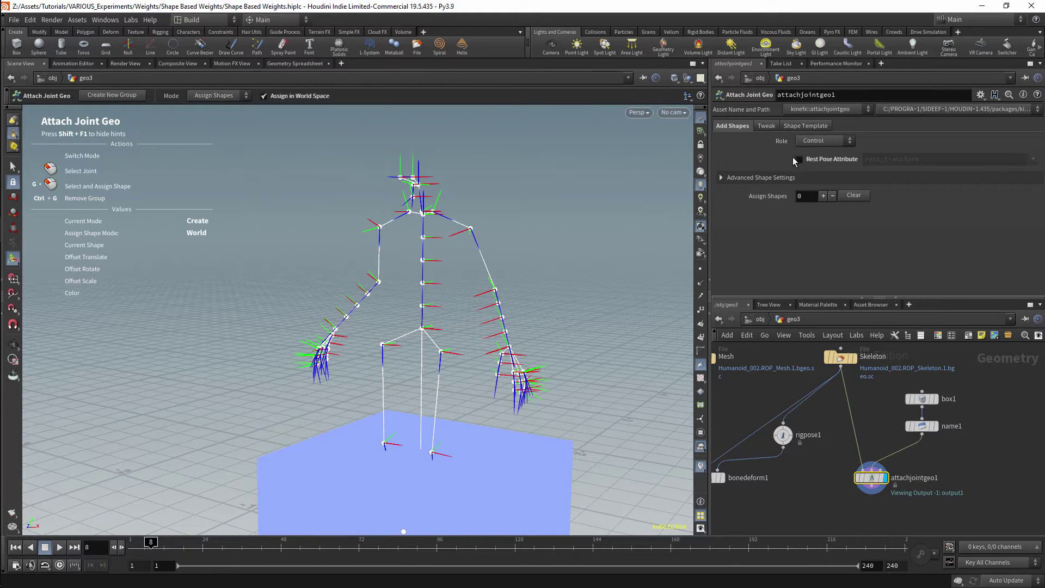
middle_click_drag(858, 480, 877, 447)
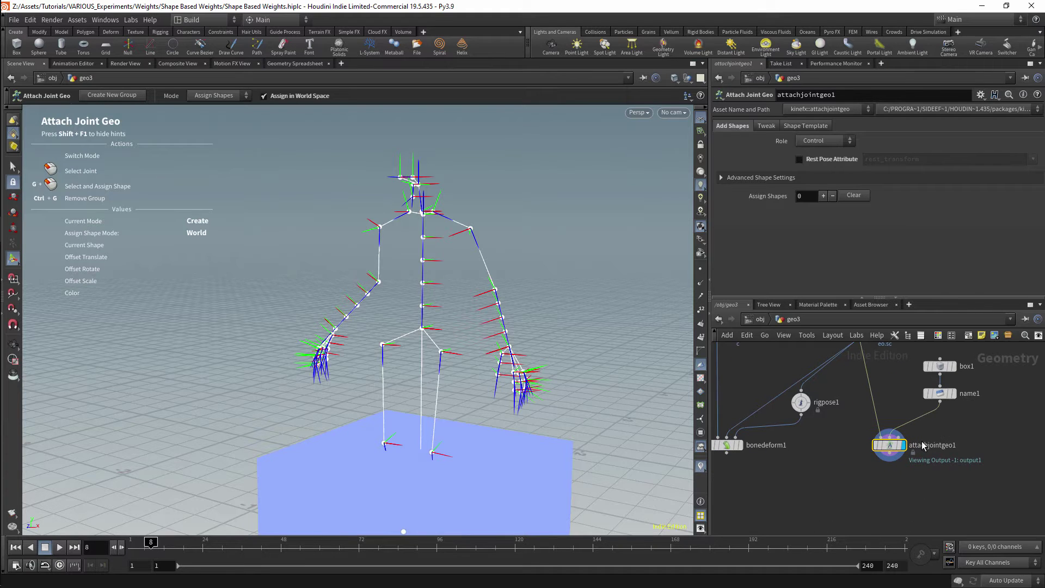
left_click_drag(876, 446, 866, 454)
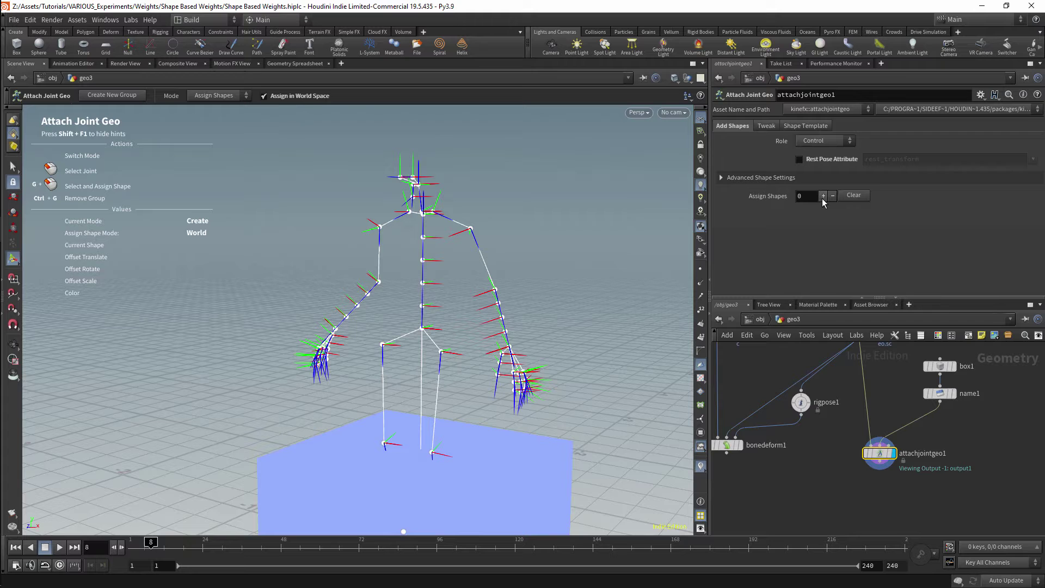
Add a shape assignment for all joints in the Attach Joint Geo node, using the shape named box.
left_click(823, 196)
left_click(1026, 225)
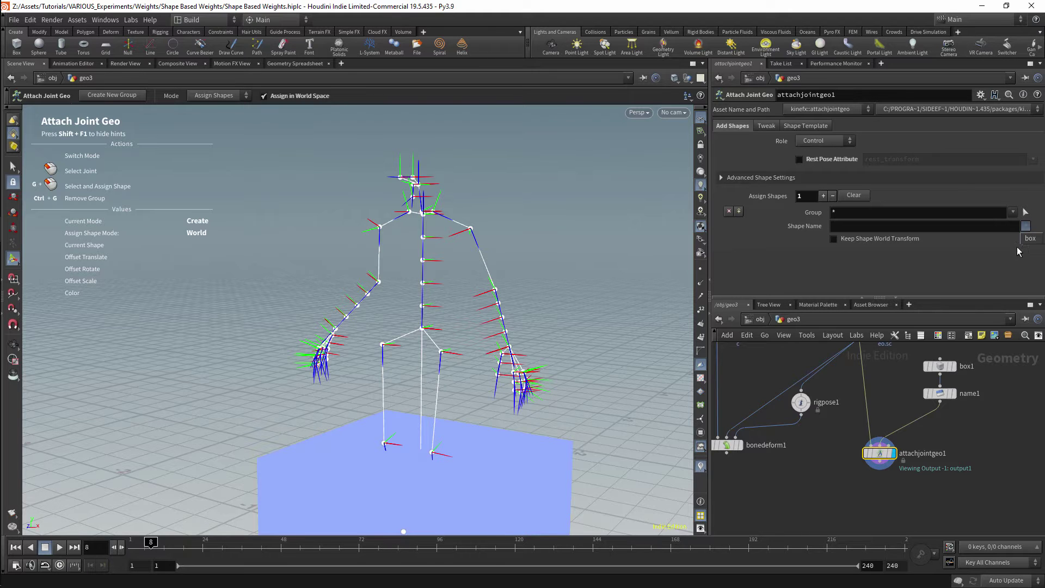
left_click(1031, 238)
left_click_drag(539, 332, 643, 339)
scroll(551, 311, "down", 5)
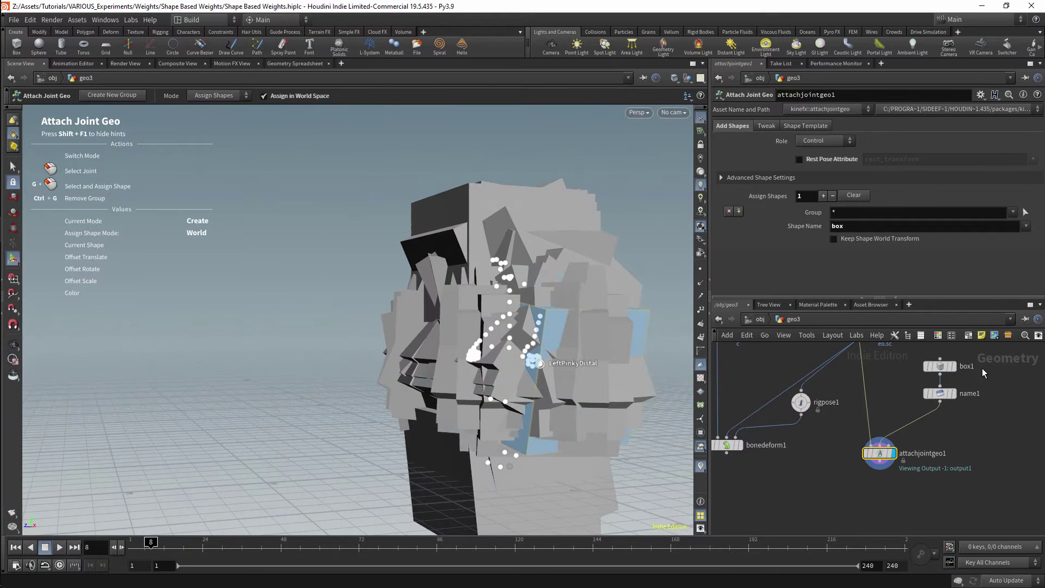
Set the Attach Joint Geo node's Multiply Shape Scale to 0.06.
left_click(940, 393)
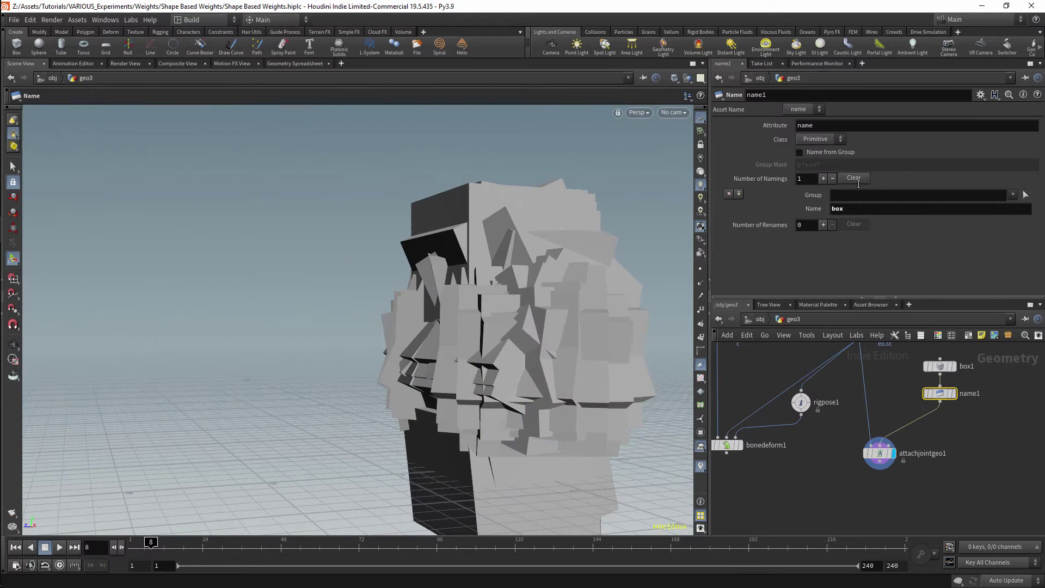
left_click(940, 366)
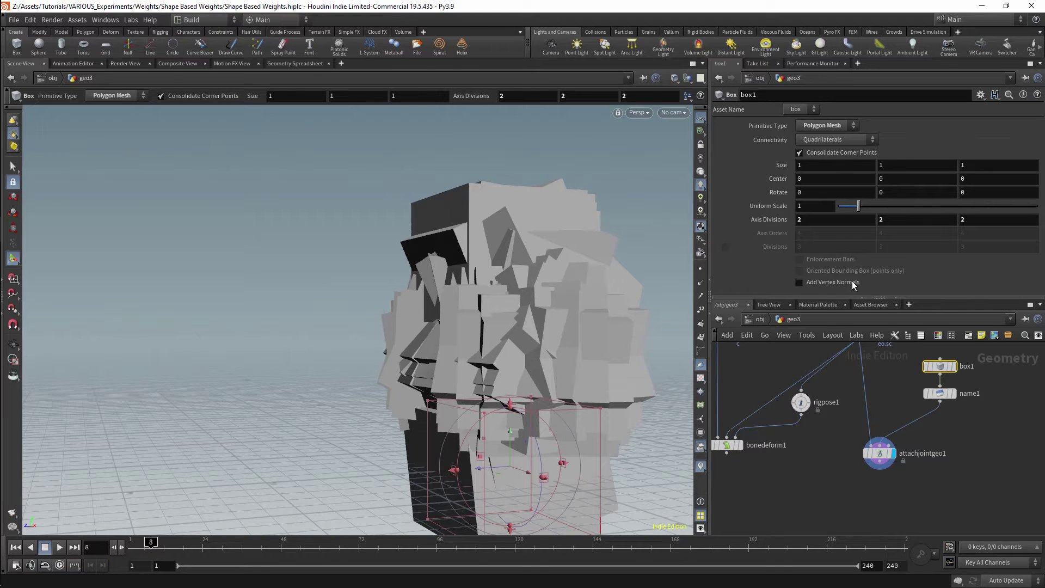
left_click(878, 454)
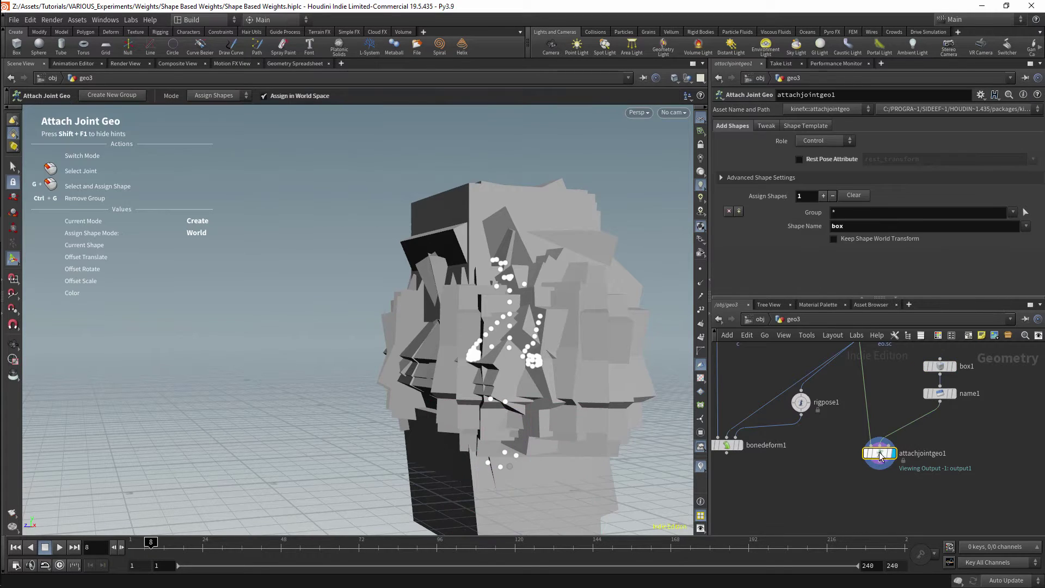
left_click(766, 126)
left_click_drag(937, 196, 844, 201)
key("Escape")
scroll(566, 222, "up", 6)
left_click_drag(557, 297, 577, 263)
key("Return")
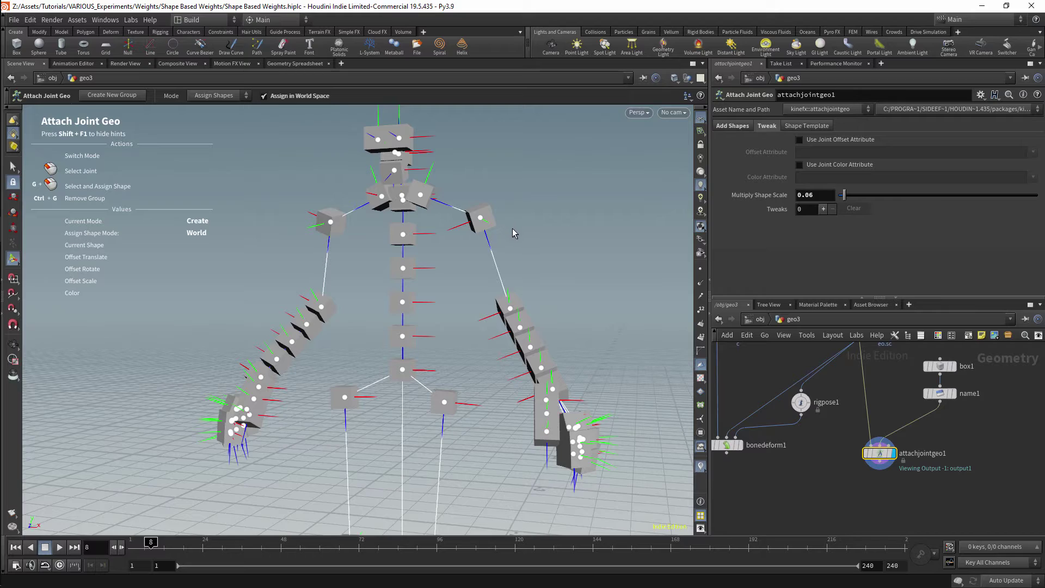
Examine the size and orientation of the boxes attached along the left forearm, wrist and hand joints.
key("Escape")
left_click_drag(513, 230, 512, 299)
middle_click_drag(512, 300, 509, 334)
scroll(509, 333, "up", 10)
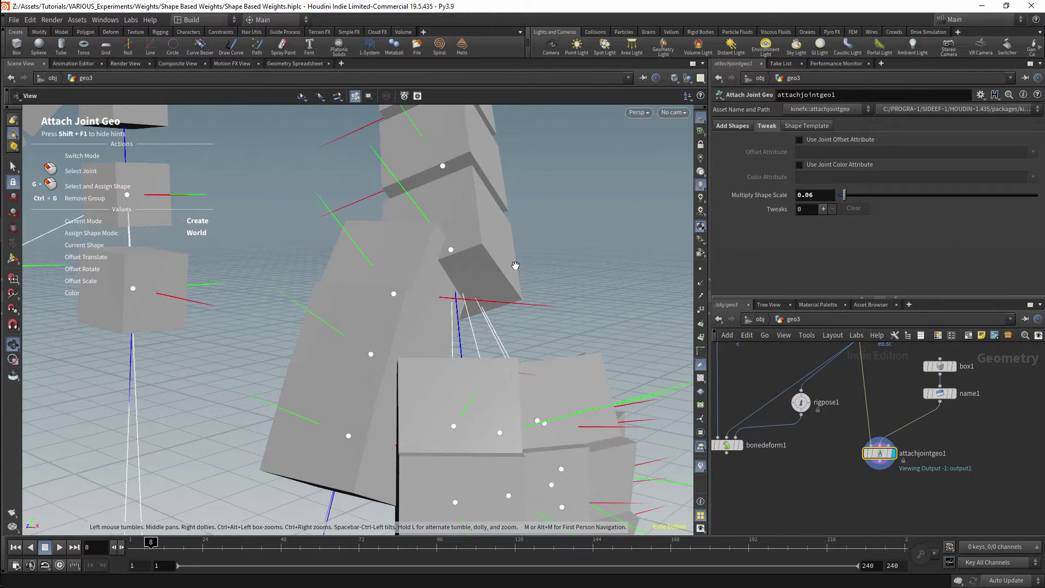
key("Return")
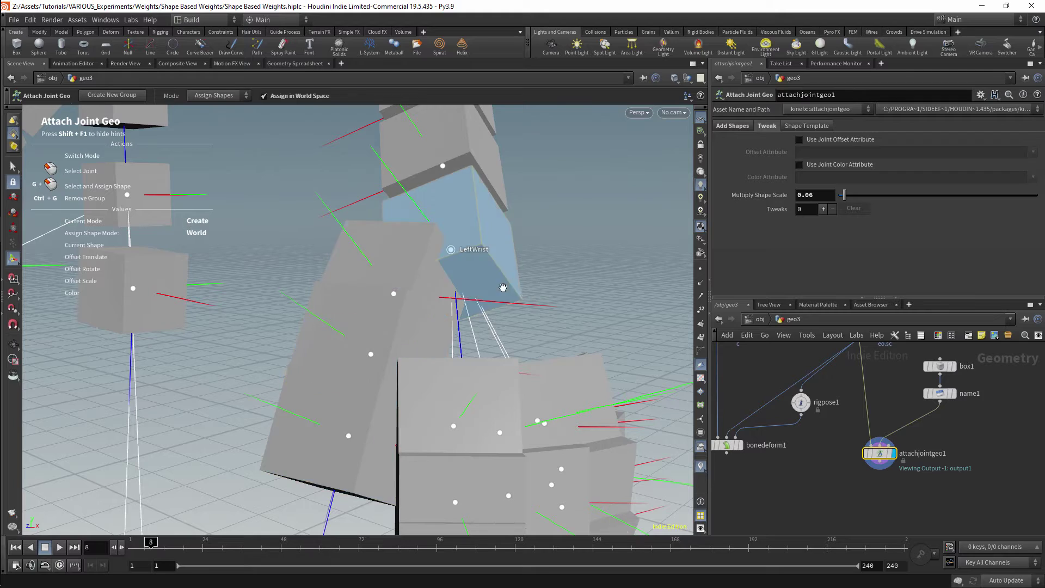
scroll(493, 295, "down", 5)
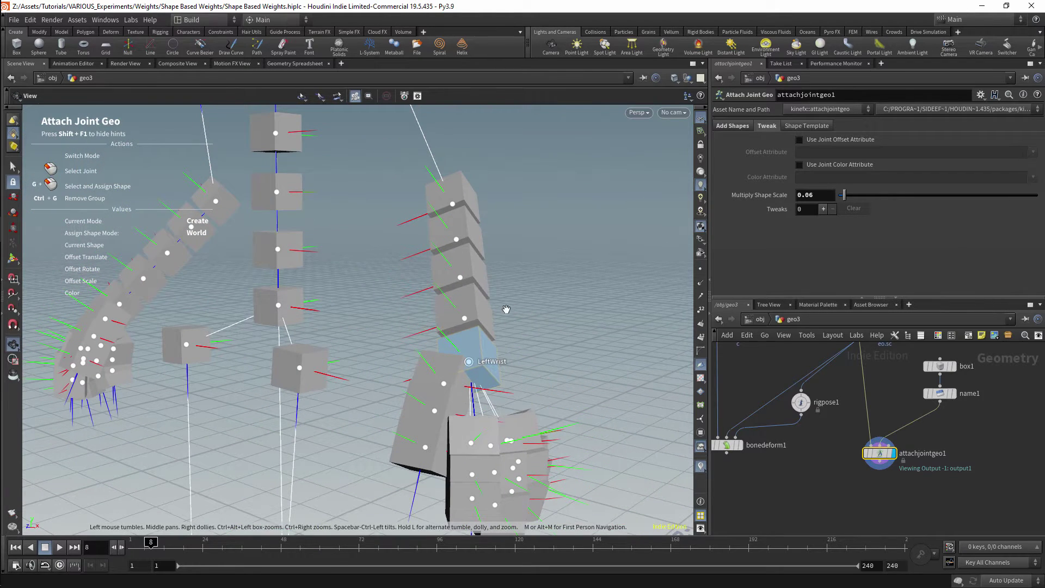
scroll(436, 370, "down", 5)
mouse_move(460, 351)
left_mouse_down()
mouse_move(436, 353)
mouse_move(479, 354)
mouse_move(379, 354)
mouse_move(463, 357)
left_mouse_up()
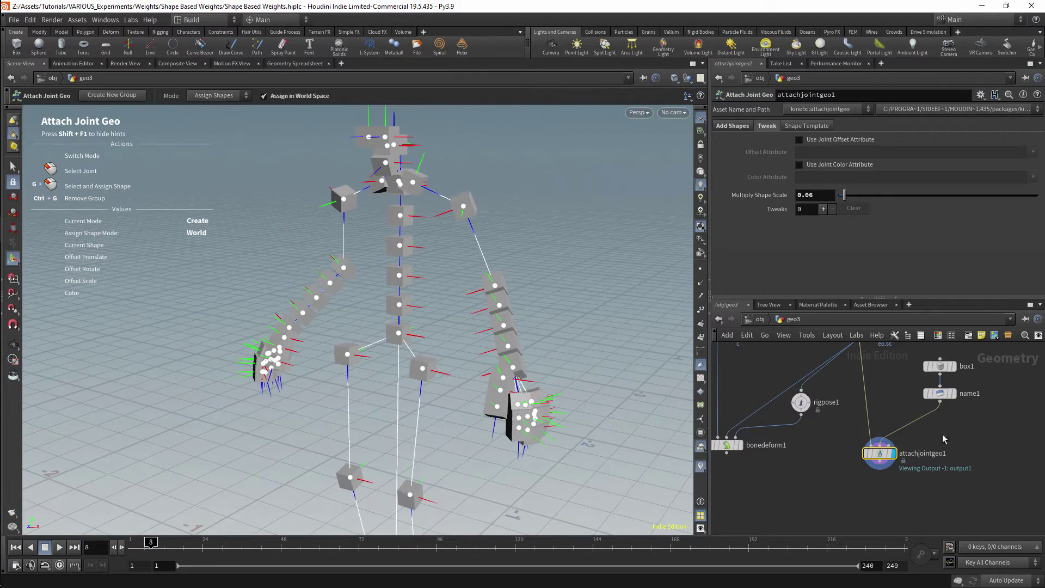
Insert an Attribute Wrangle between the Skeleton and Attach Joint Geo nodes, and rearrange the box1 and name1 nodes beside it.
key("Tab")
type("atwra")
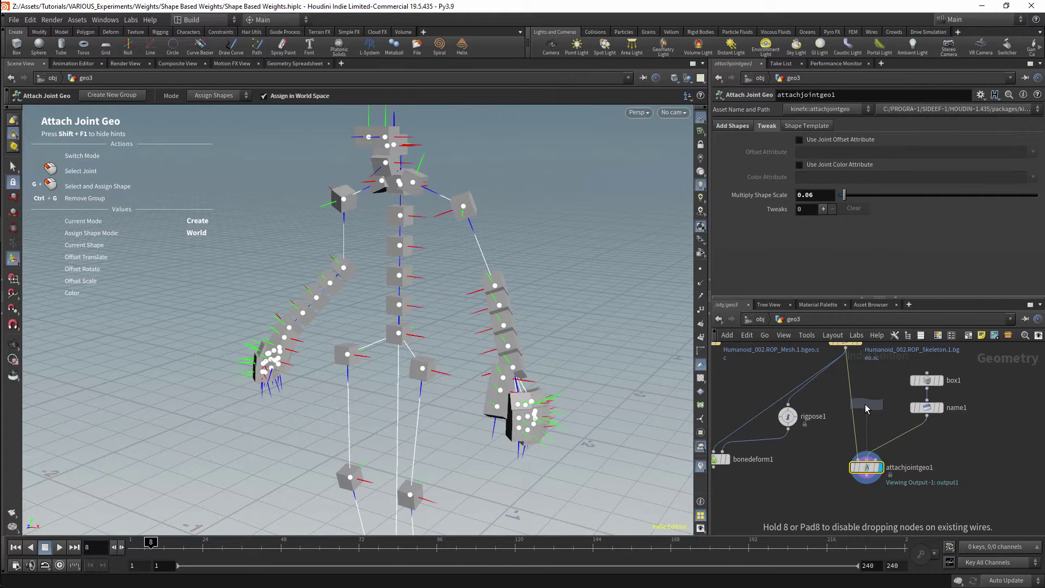
key("Return")
left_click(853, 412)
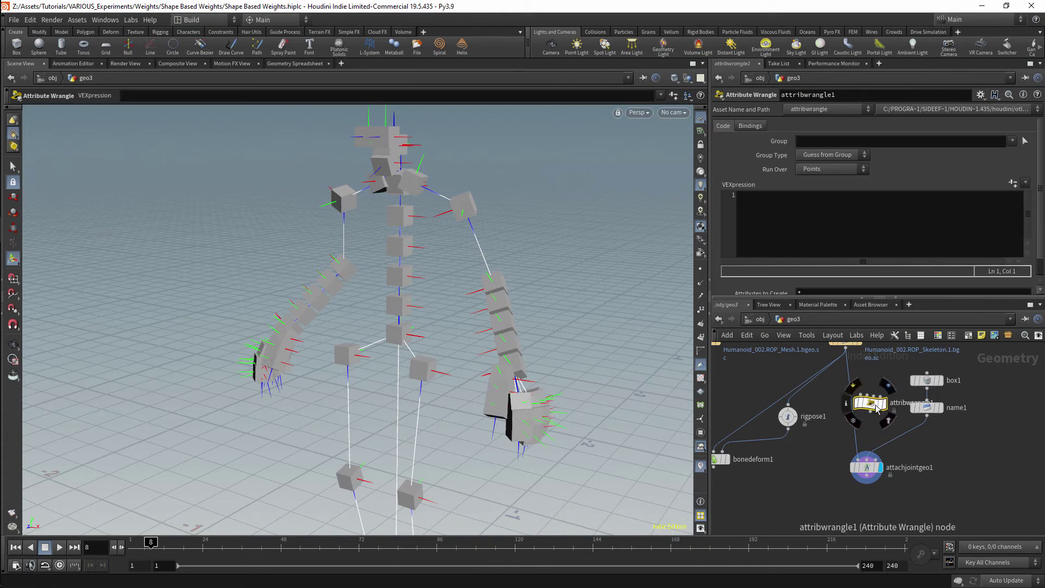
left_click_drag(847, 408, 868, 408)
left_click_drag(961, 385, 884, 436)
left_click_drag(900, 400, 925, 403)
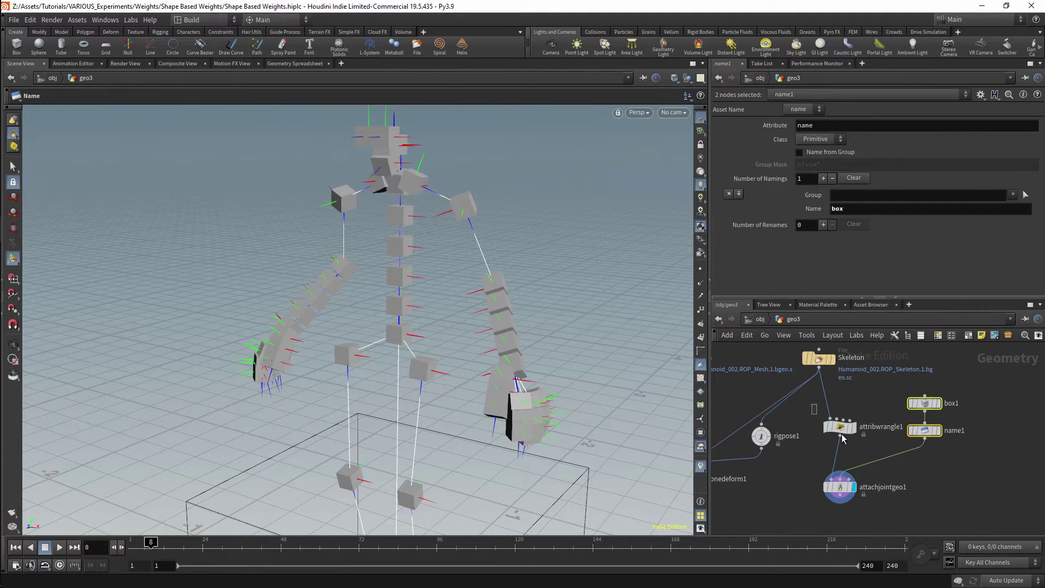
Enable the Use Joint Offset Attribute option on the Attach Joint Geo node.
left_click(827, 428)
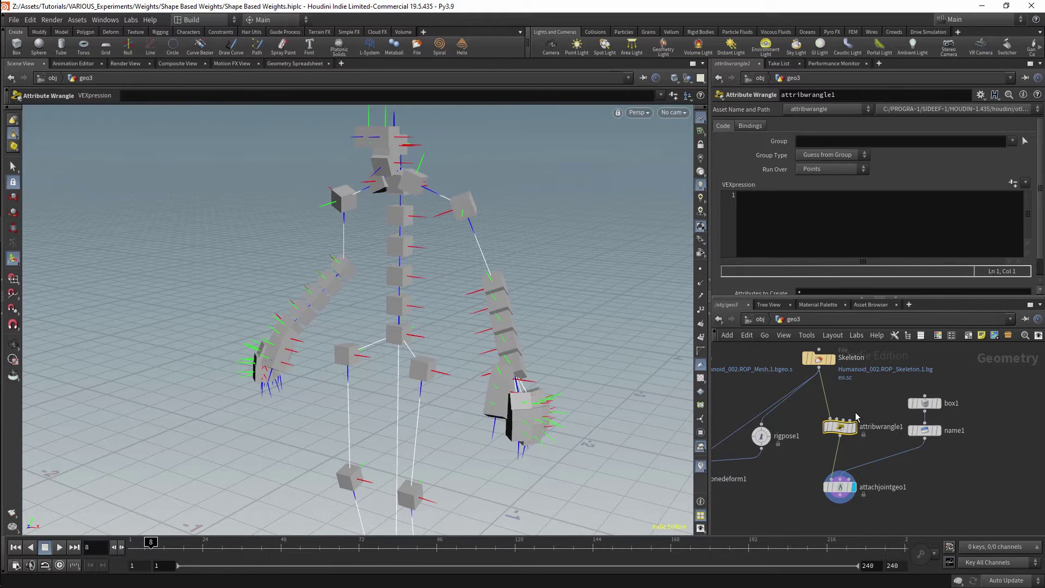
left_click(838, 487)
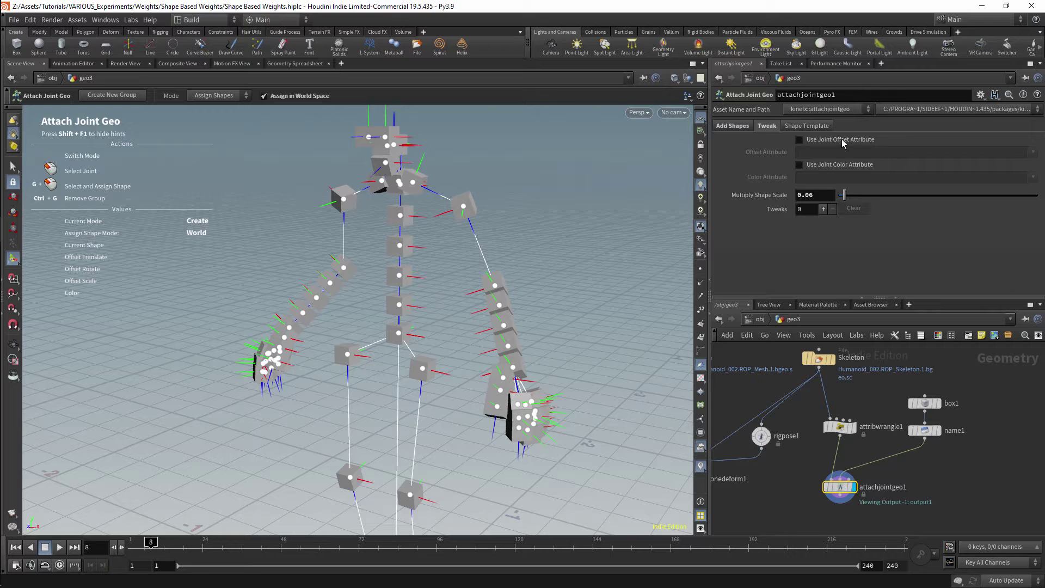
left_click(800, 140)
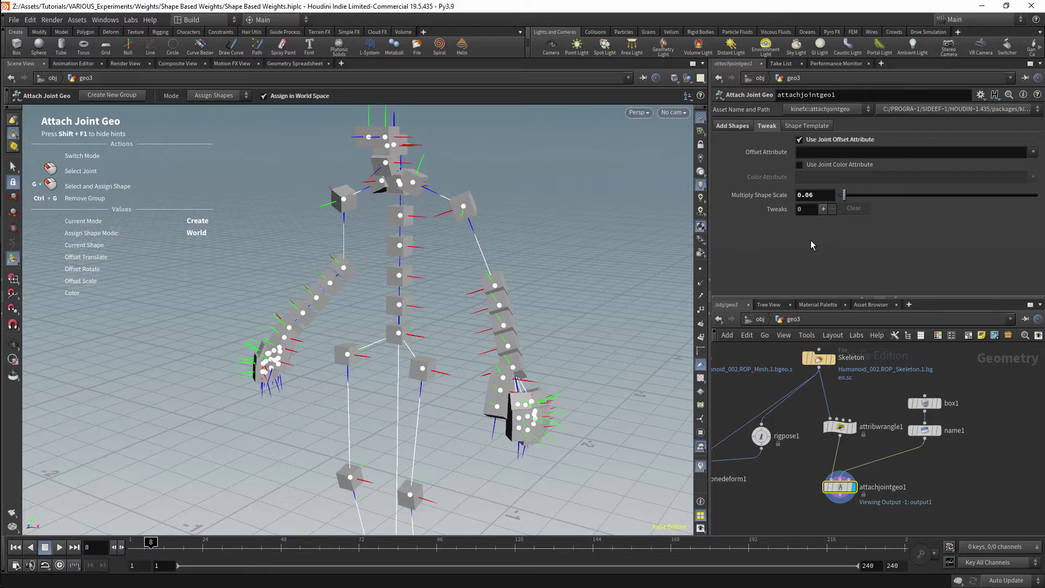
Start the Attribute Wrangle's VEX code with the line #include <kinefx_hierarchy.h>, followed by an empty line.
left_click(840, 426)
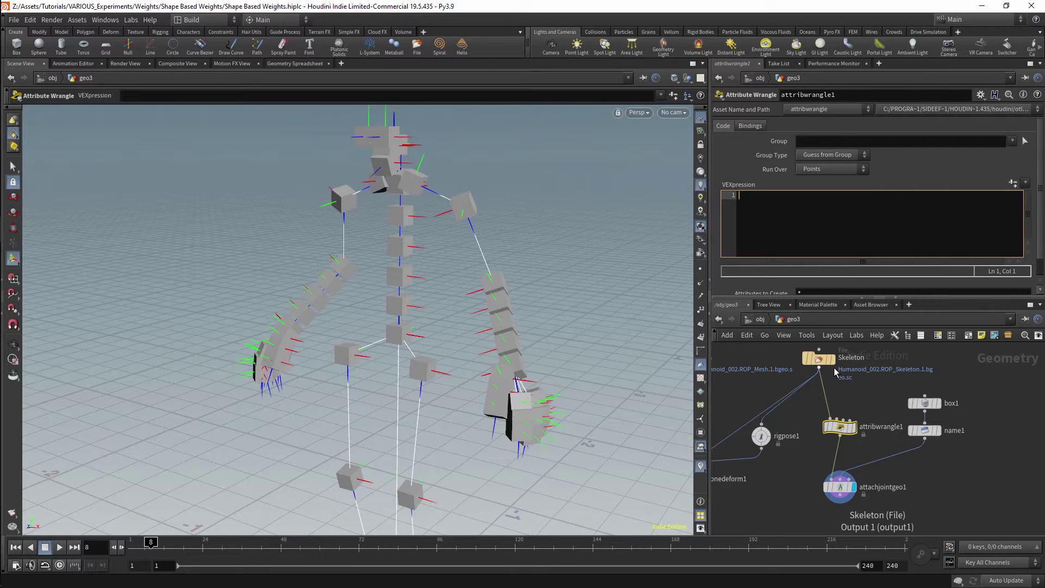
type("#")
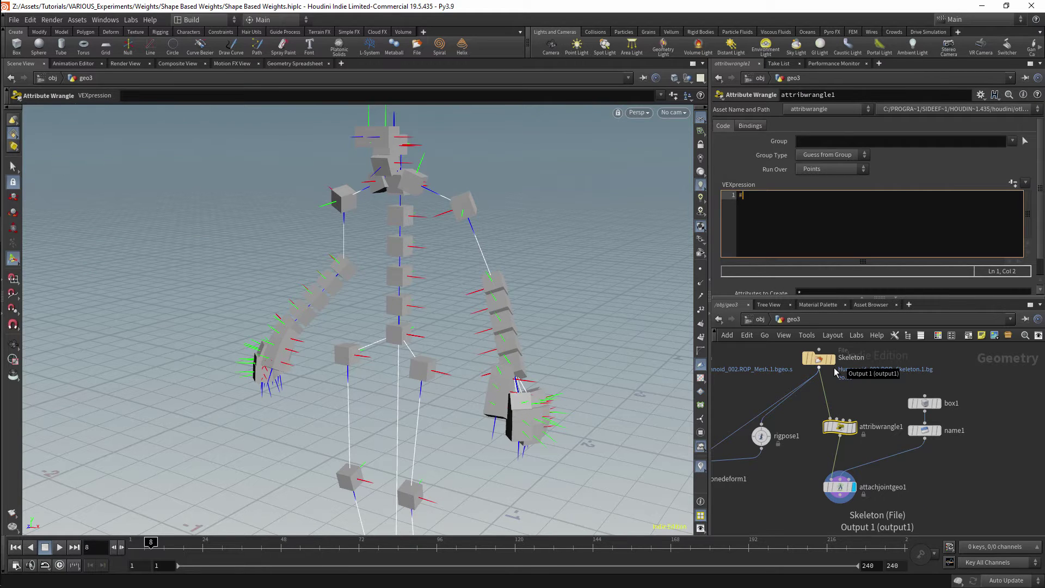
type("include <kinefx_hierarchy.h>")
key("Return")
key("Return")
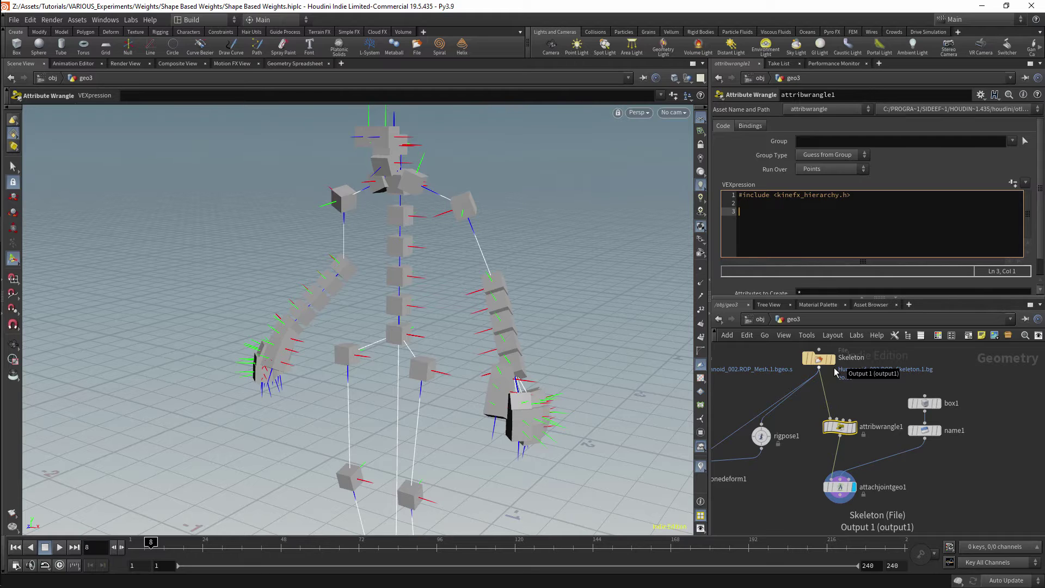
Add float width = chf("Width"); to the wrangle code, create its Width parameter and set it to 0.108.
type("flo")
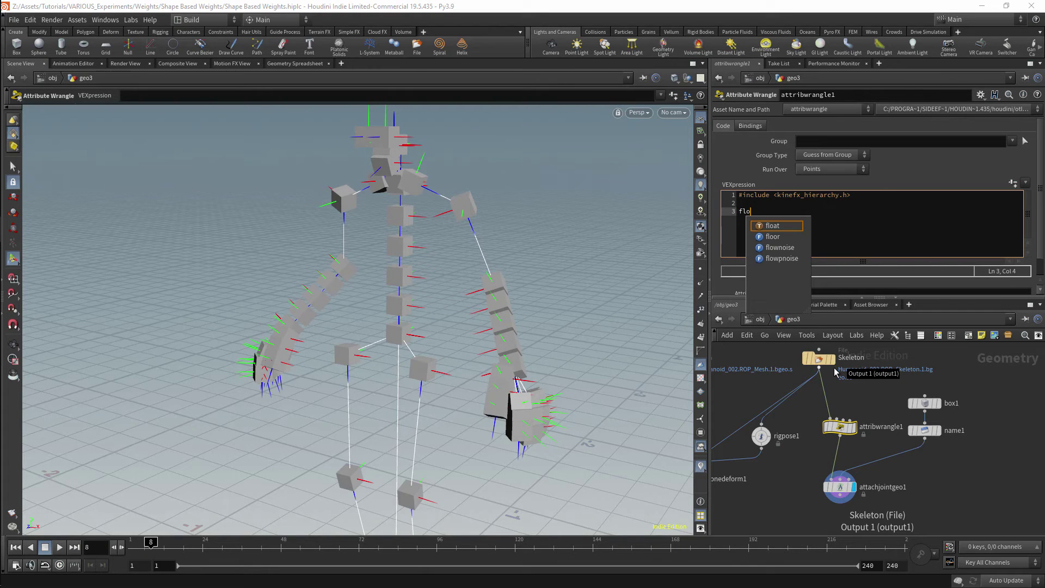
key("Return")
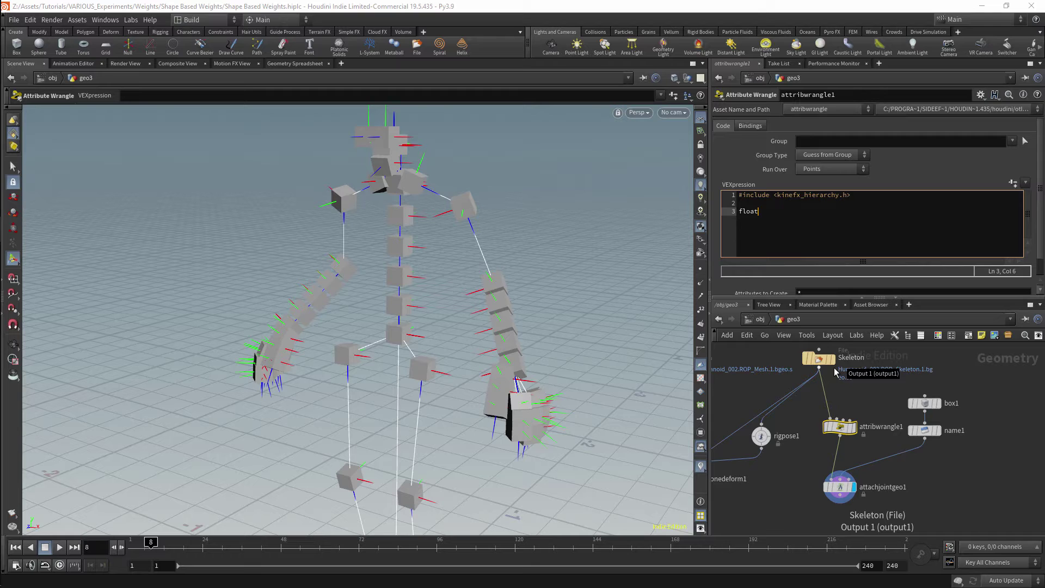
type("width = chf()")
key("Left")
type("\"Width\");")
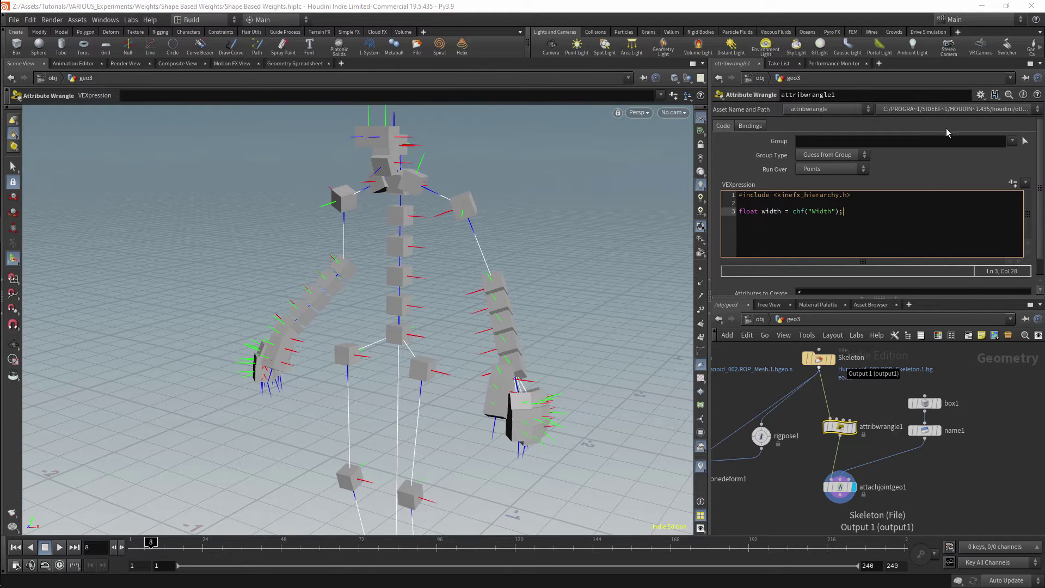
scroll(1041, 187, "down", 2)
mouse_move(842, 289)
left_mouse_down()
mouse_move(887, 289)
mouse_move(851, 291)
mouse_move(859, 288)
left_mouse_up()
Add the line f@length = 1; below the width declaration in the wrangle code.
left_click(847, 184)
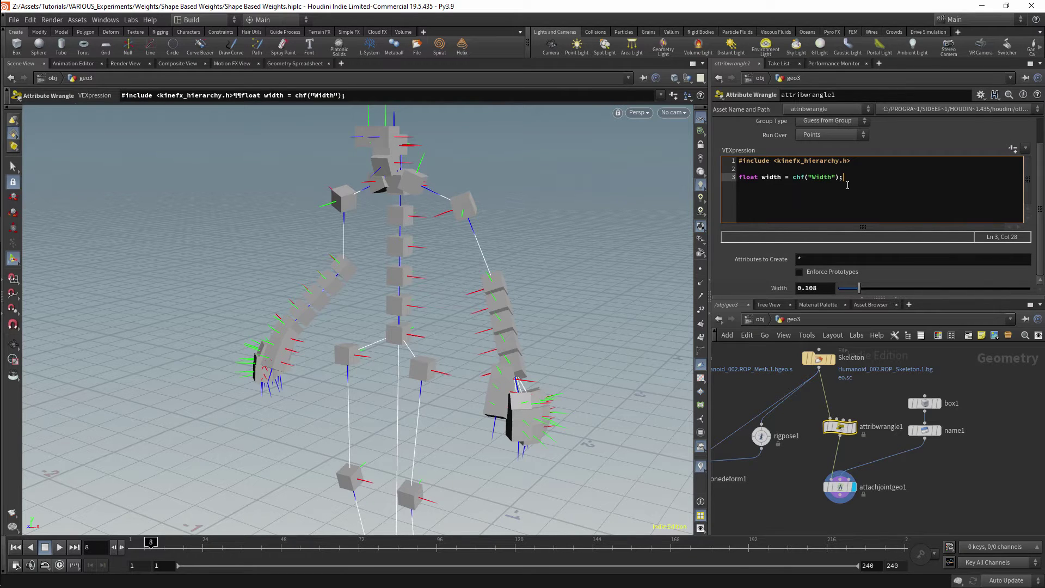
key("Return")
type("f@length = ")
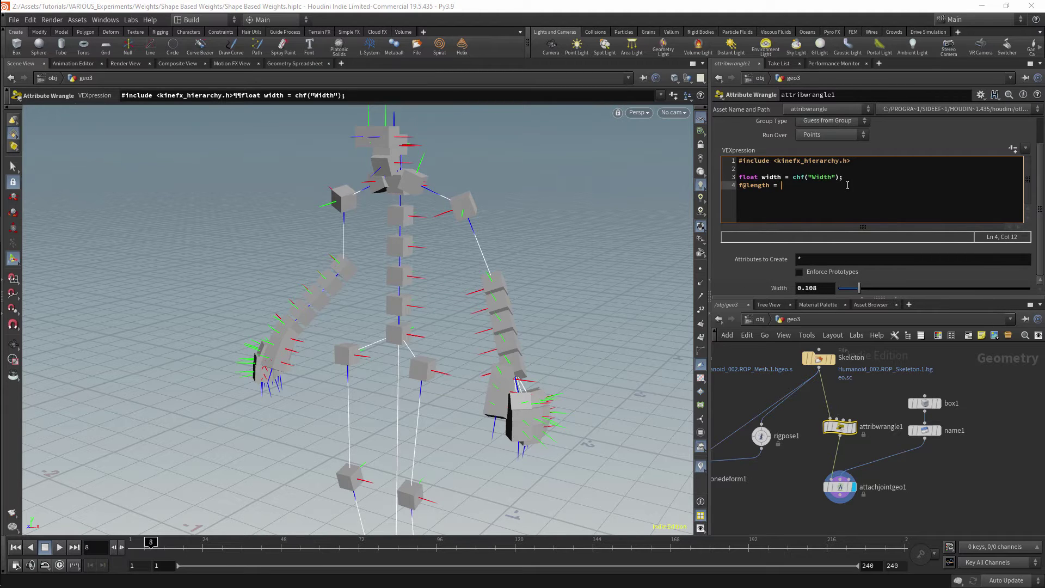
type("1;")
key("Return")
key("Return")
Define the bone matrix attribute in the wrangle as an identity matrix with 4@bone = ident();.
left_click(892, 486)
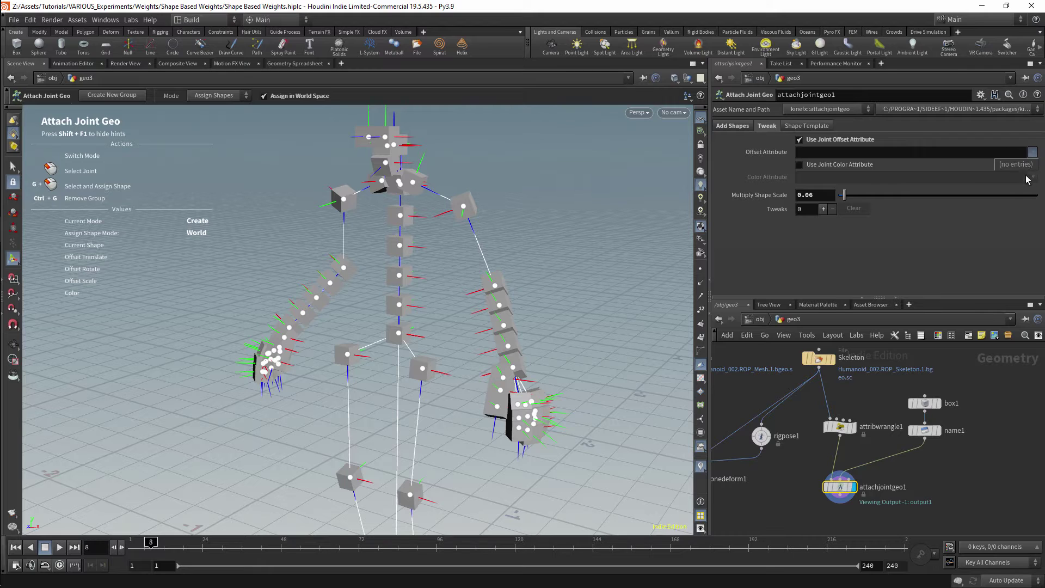
left_click(840, 426)
left_click(772, 201)
type("4@")
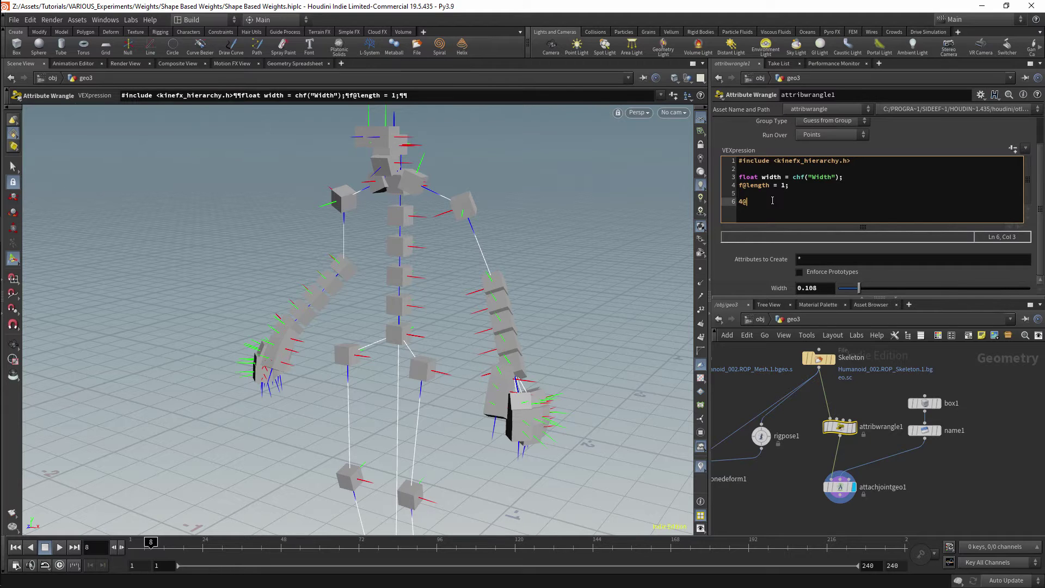
type("bone = iden")
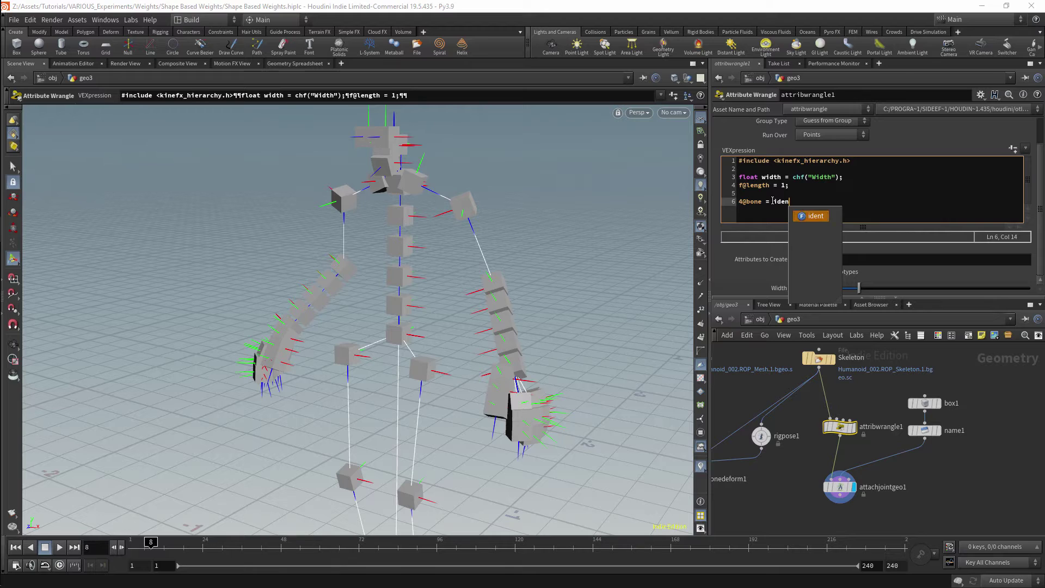
type("t;")
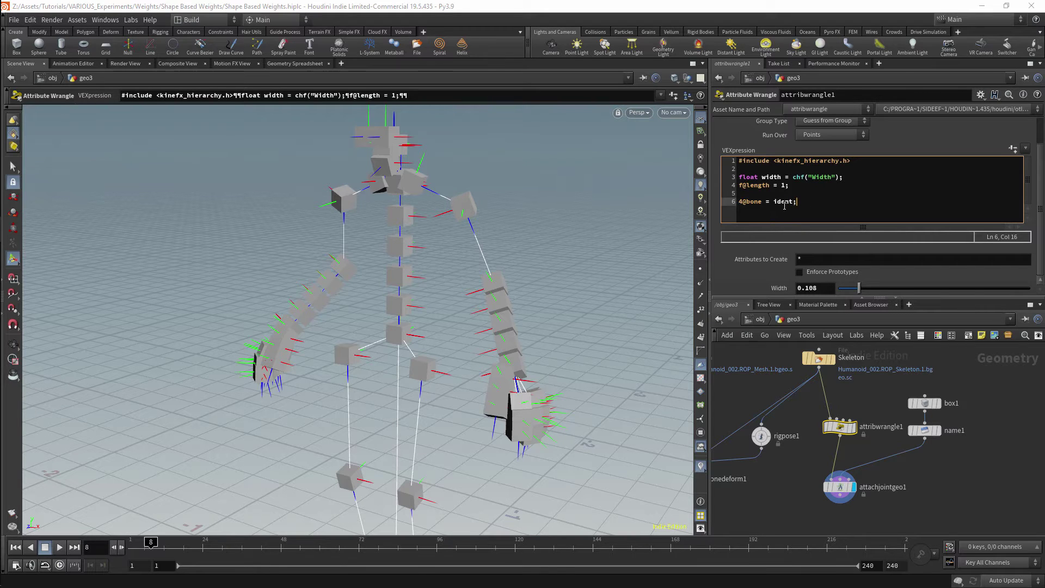
key("Left")
type("()")
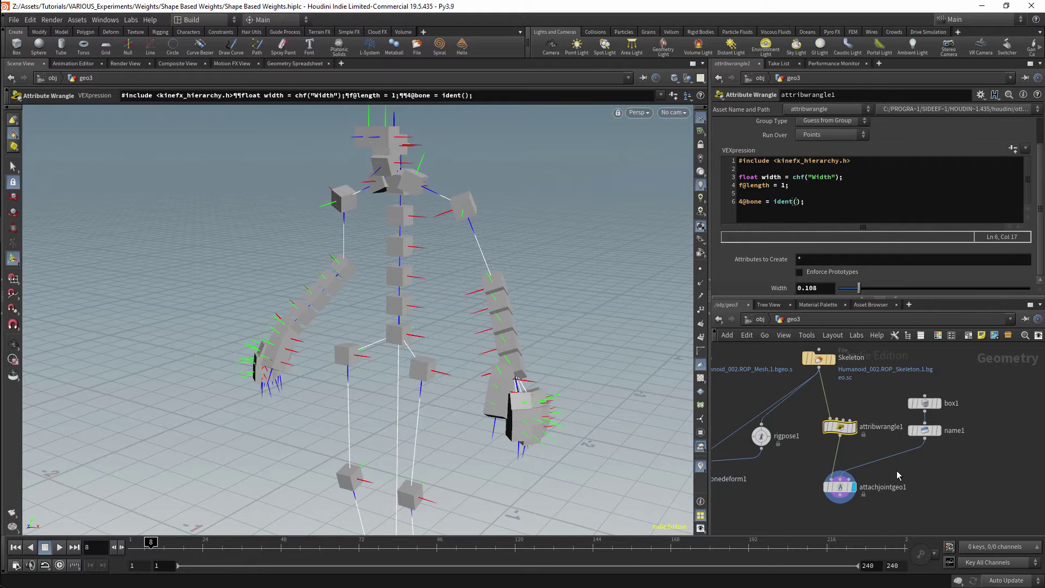
Set the Attach Joint Geo node's Offset Attribute to bone.
left_click(842, 486)
type("bone")
key("Return")
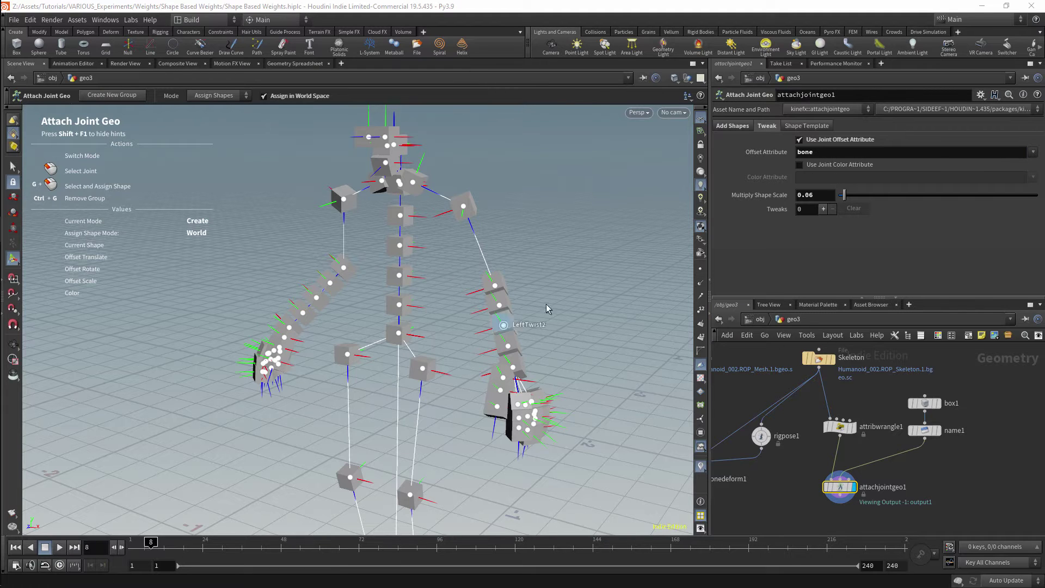
Begin a scale(4@bone, set()) line below the bone definition in the wrangle and comment it out with //.
left_click(830, 426)
left_click(804, 201)
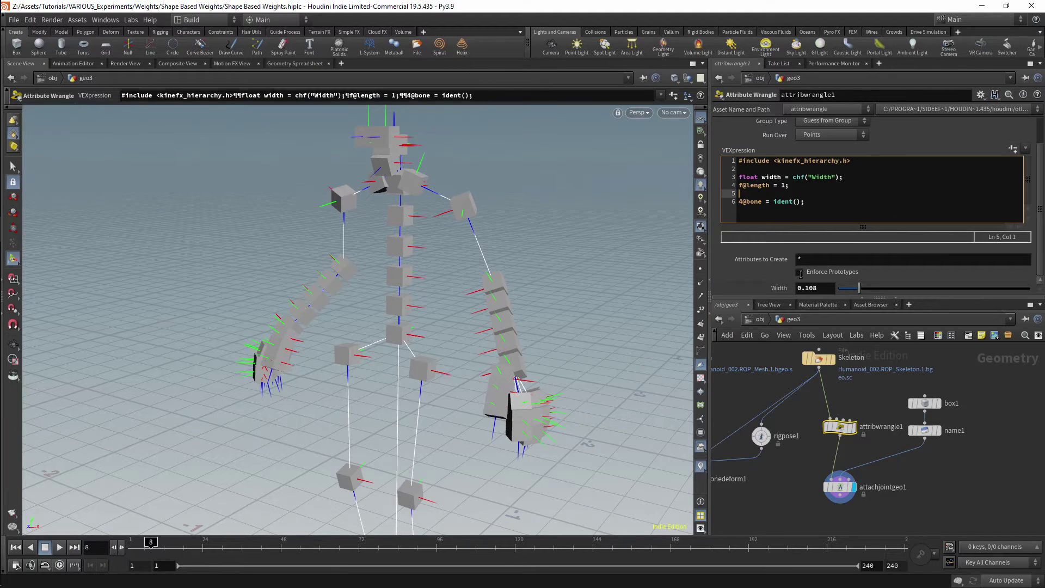
key("Return")
key("Return")
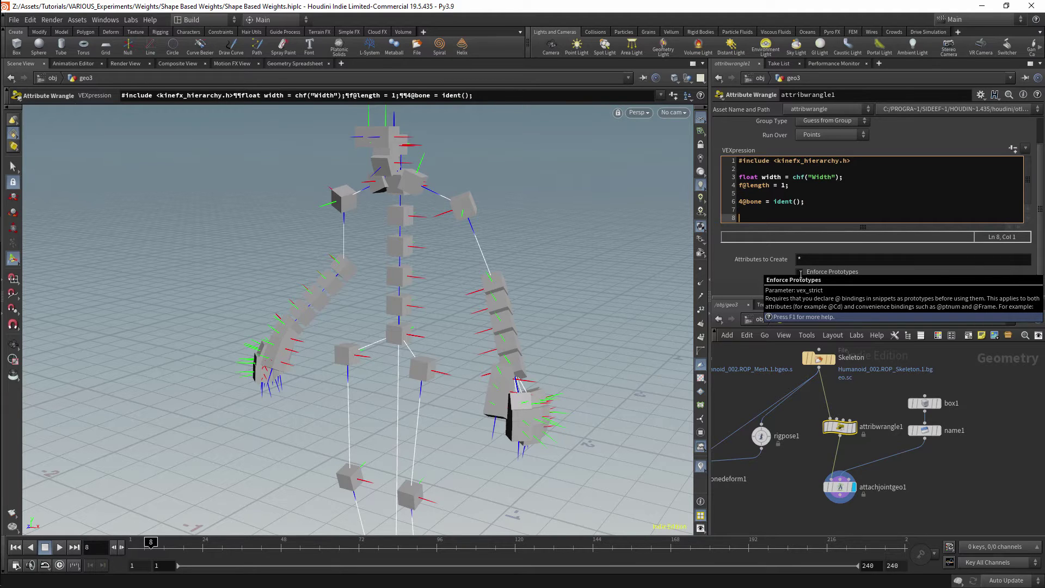
type("scale(")
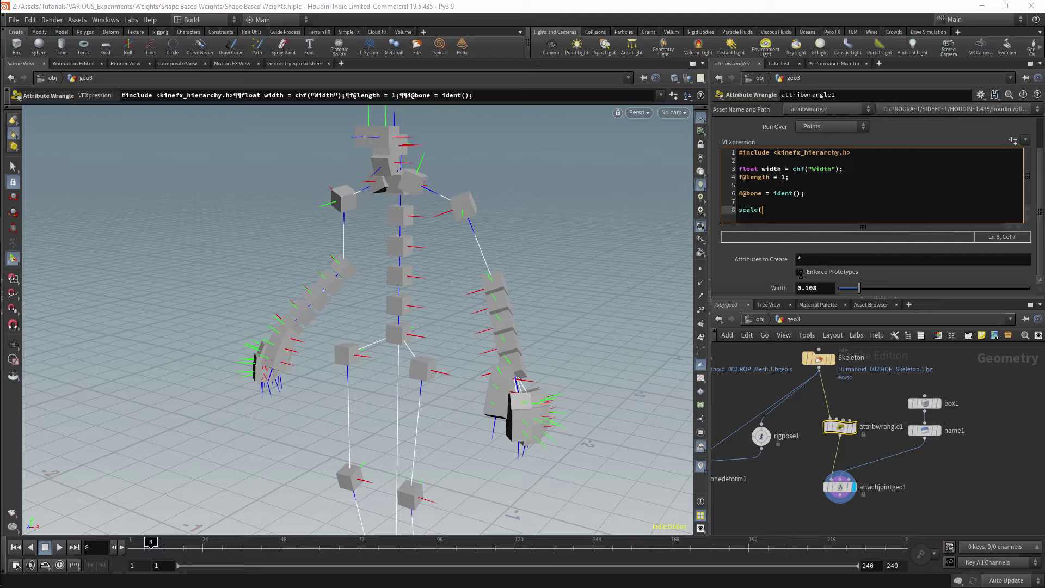
type("4")
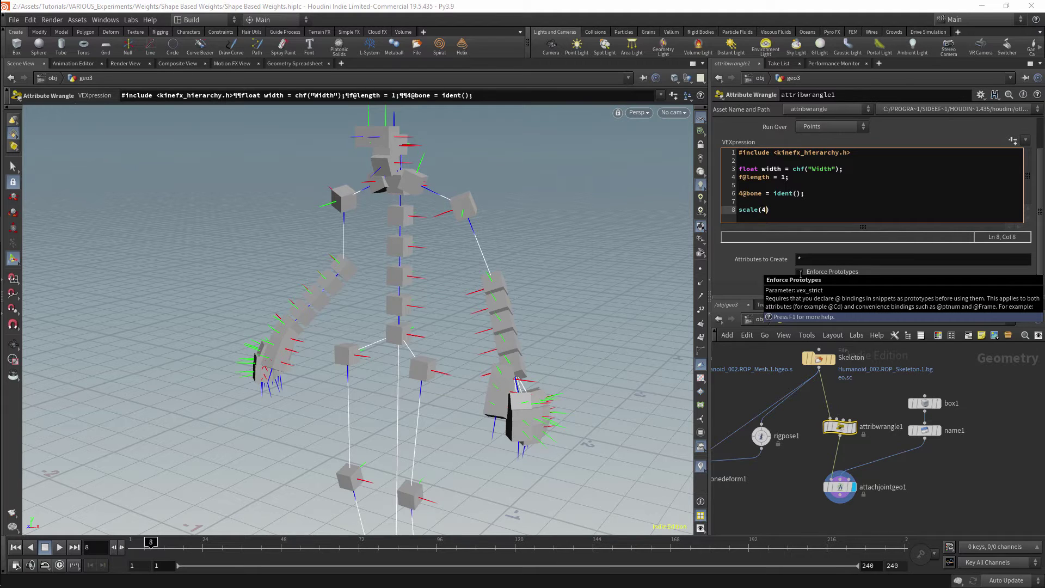
type("@bone, se")
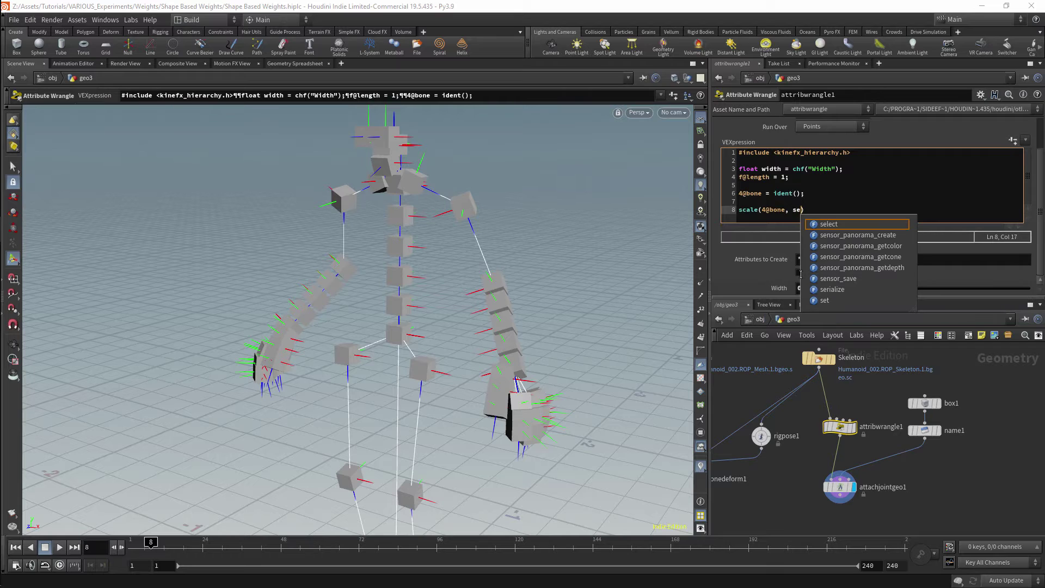
type("t")
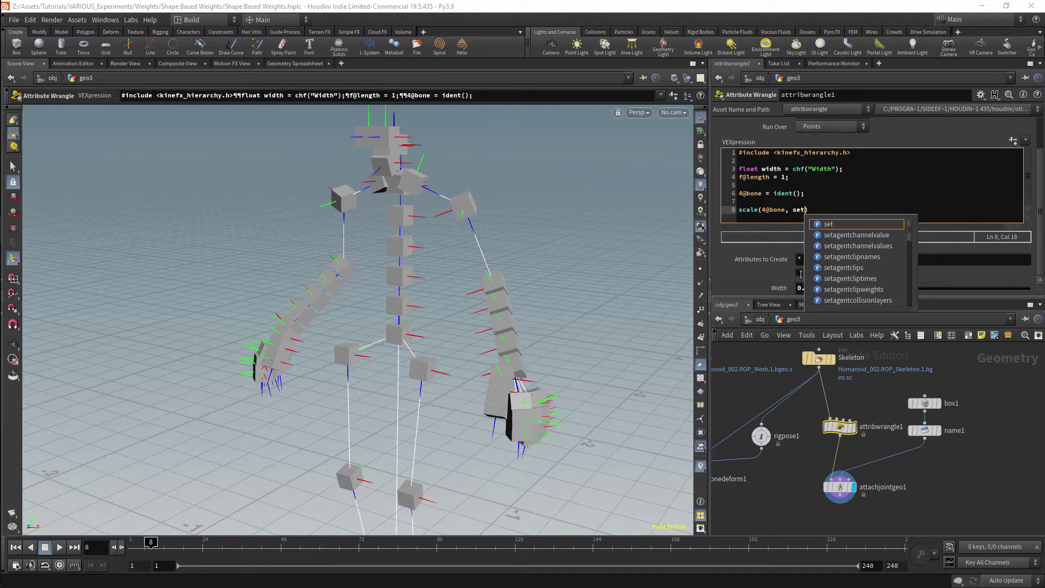
type("()")
key("Left")
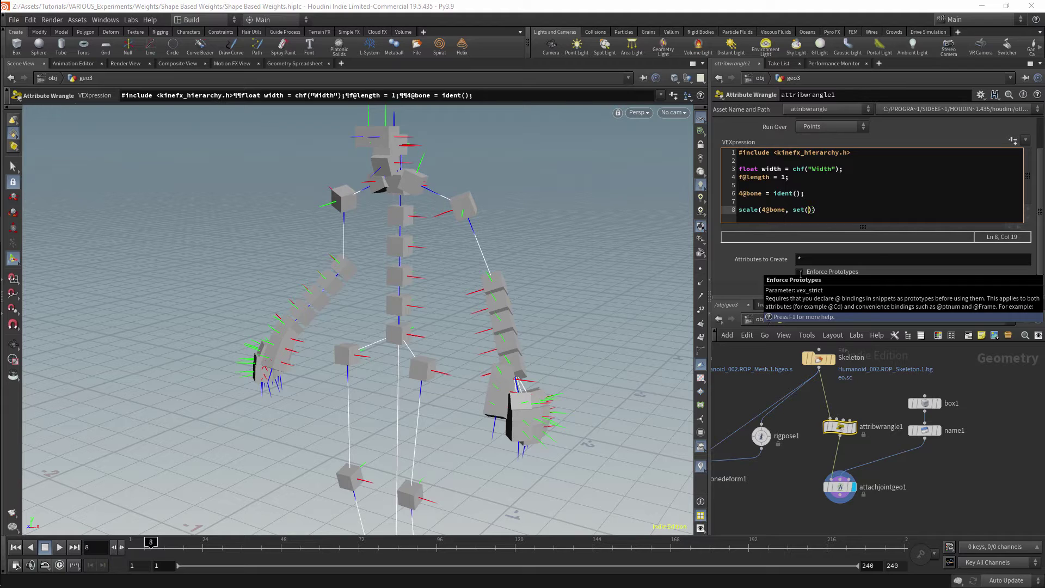
key("Home")
type("//")
Display the Skeleton node alone and examine the direction of the joint axes along the shoulders and arms.
left_click_drag(787, 345, 858, 381)
left_click(830, 358)
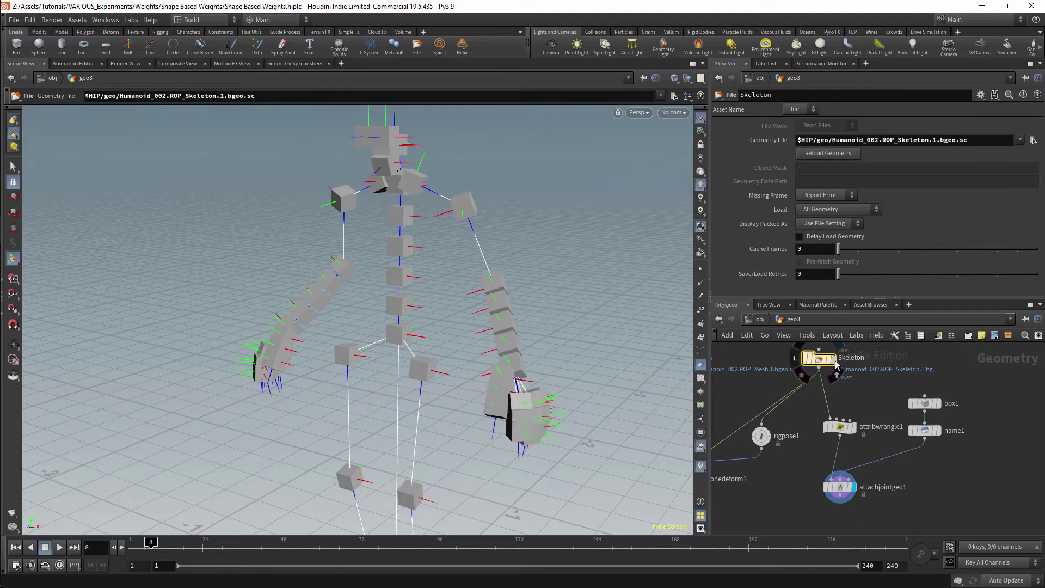
key("Escape")
left_click_drag(513, 272, 460, 301)
key("Return")
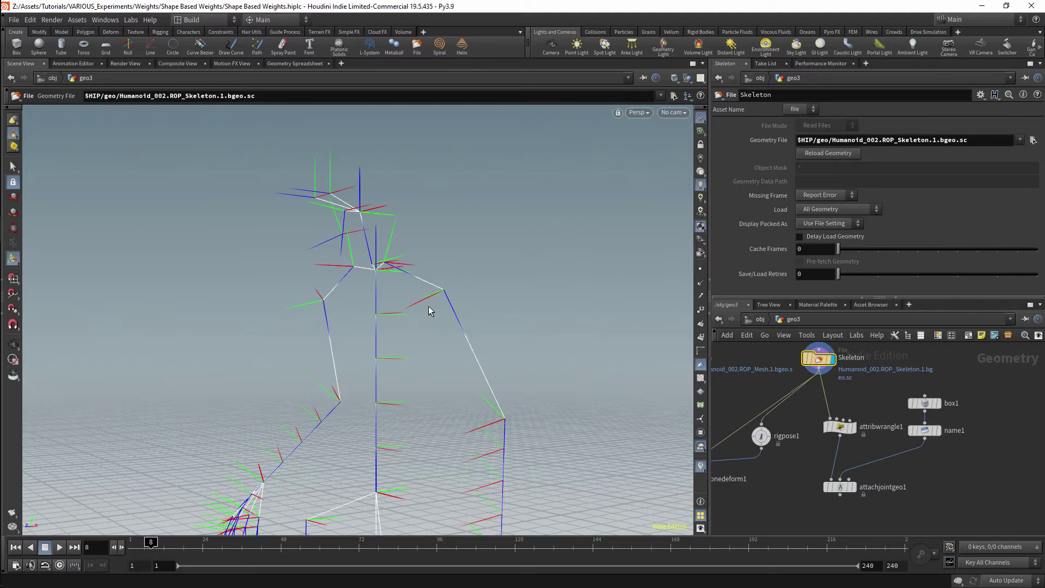
left_click_drag(458, 280, 436, 294, "alt")
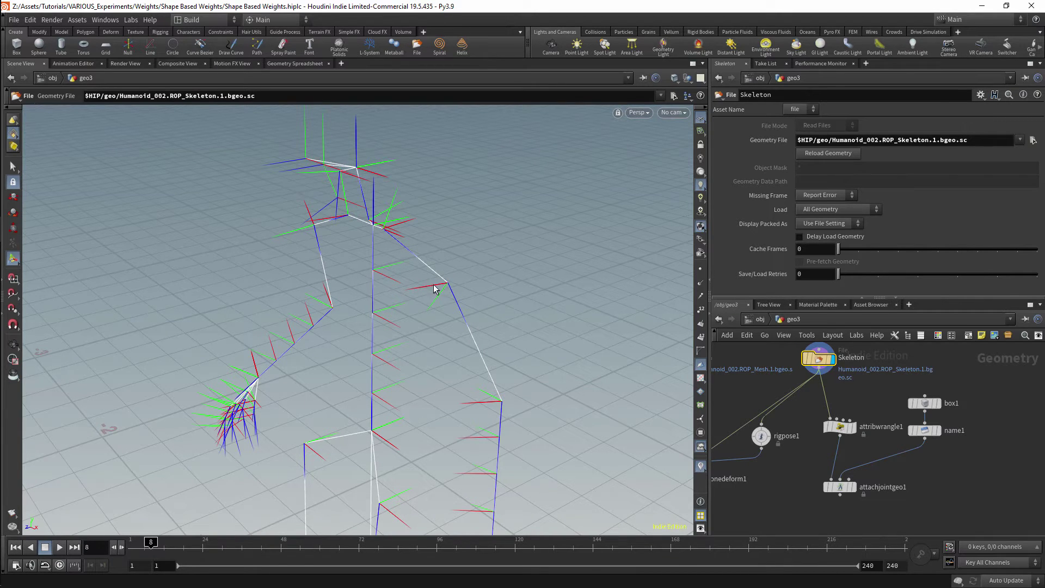
Uncomment the wrangle's scale line and complete it as scale(4@bone, set(width, width, f@length));.
left_click(841, 427)
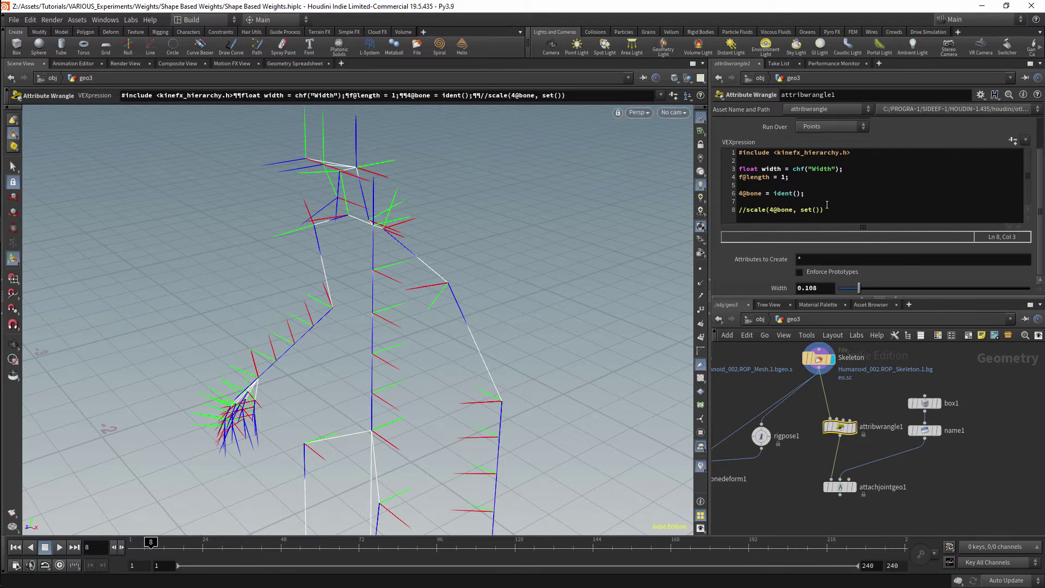
left_click(770, 209)
key("Home")
key("Delete")
key("Delete")
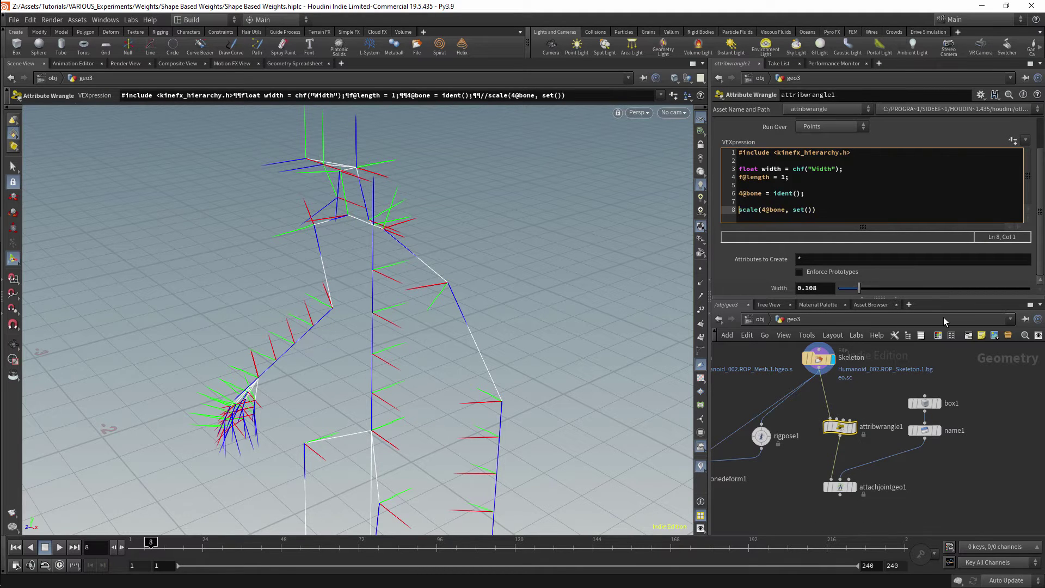
key("End")
key("Left")
key("Left")
key("Left")
type("width, ")
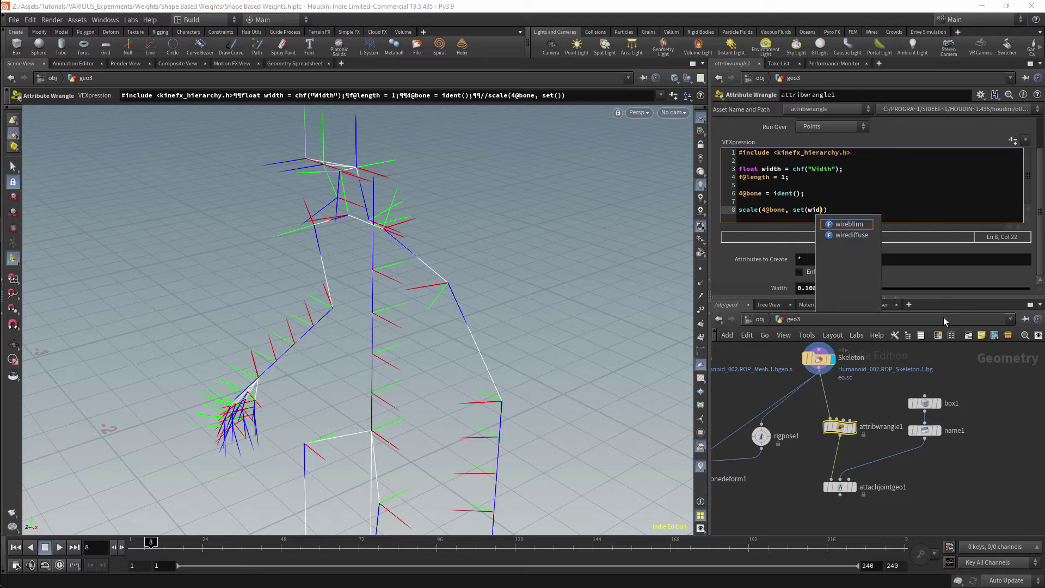
type("width, width")
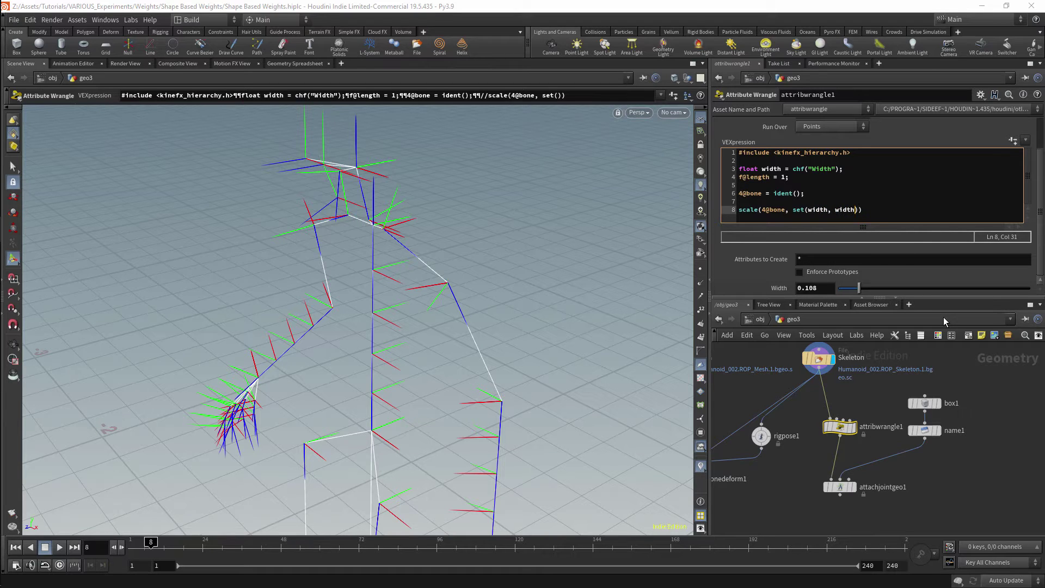
type("f@length));")
Display the Attach Joint Geo node, trying a different Multiply Shape Scale and undoing that change.
left_click(856, 491)
left_click_drag(482, 265, 550, 254)
left_click_drag(844, 195, 850, 195)
key("ctrl+z")
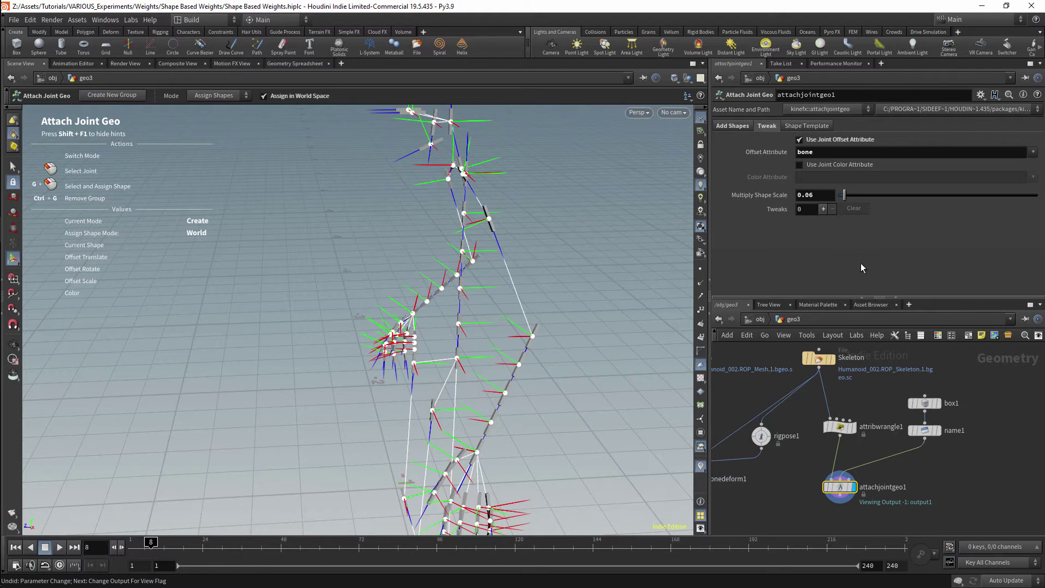
Try a Width of 0.51 on the wrangle, inspect the attached boxes, and display the Skeleton node alone.
left_click(840, 427)
left_click_drag(844, 288, 935, 288)
key("Escape")
left_click_drag(527, 235, 533, 197)
key("Return")
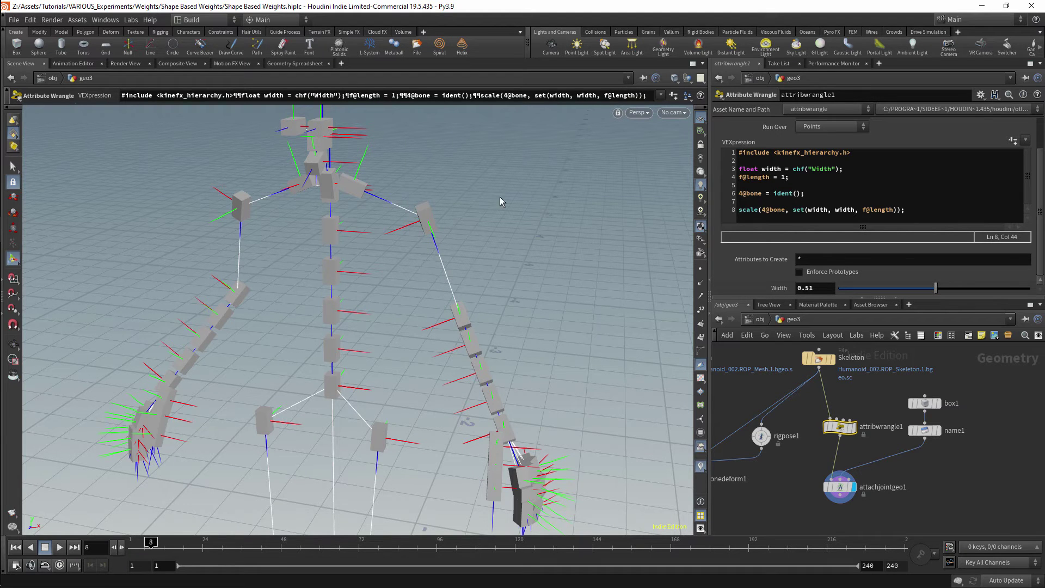
mouse_move(472, 205)
left_mouse_down()
mouse_move(423, 191)
mouse_move(479, 229)
mouse_move(473, 215)
mouse_move(486, 242)
mouse_move(471, 226)
mouse_move(477, 212)
left_mouse_up()
key("Escape")
key("Return")
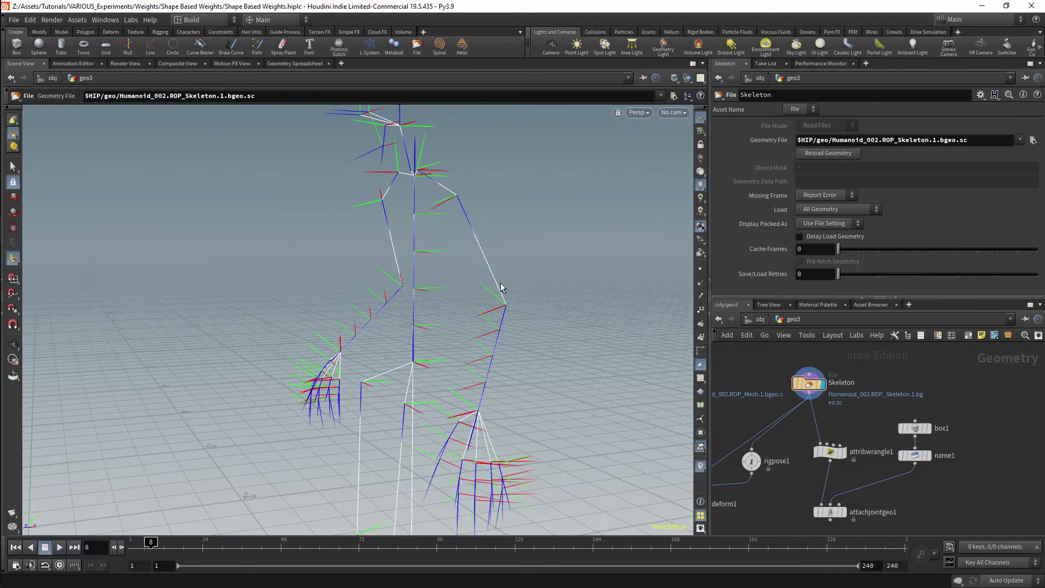
left_click(829, 452)
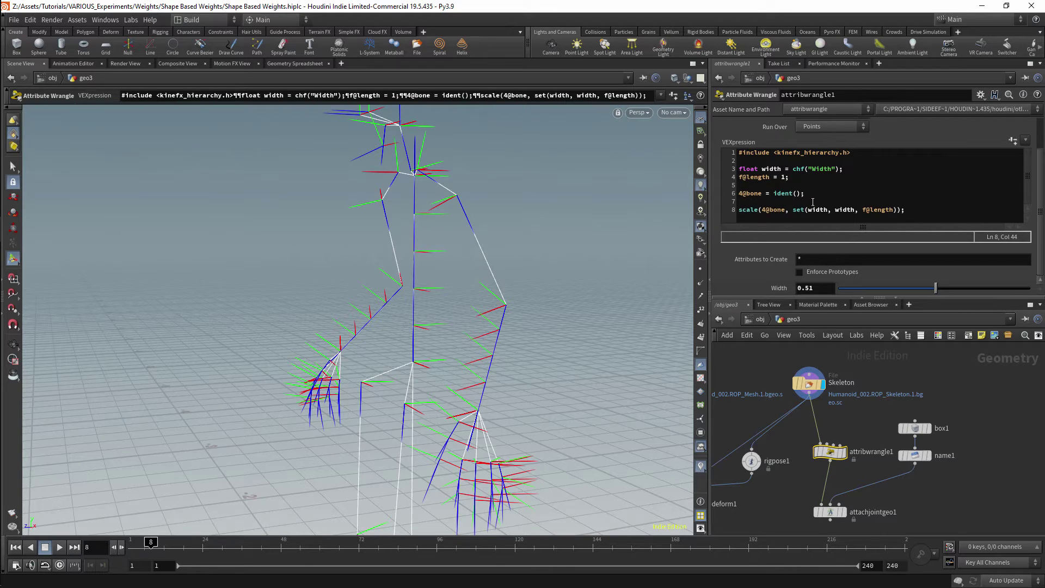
left_click(791, 186)
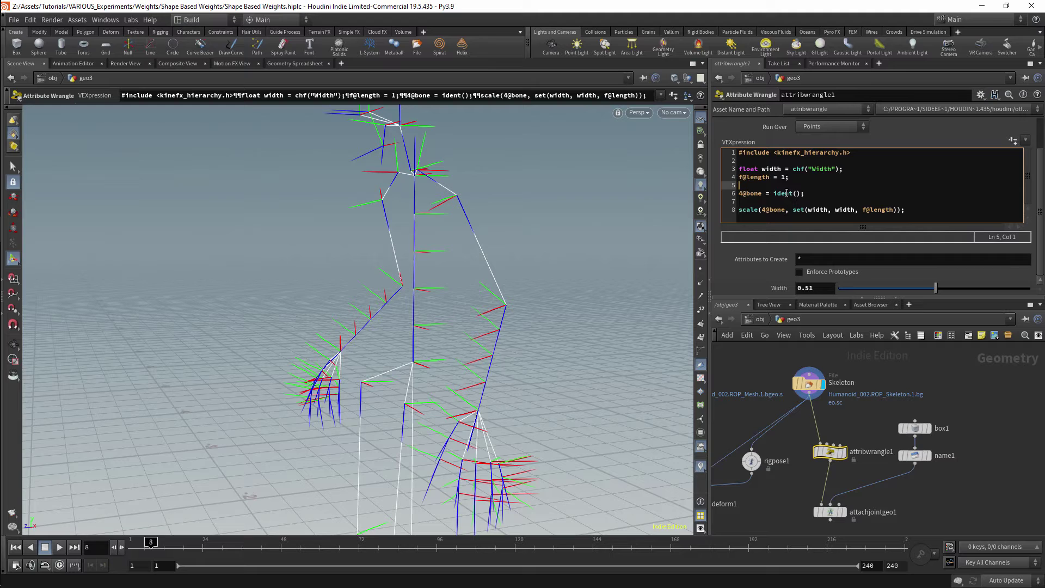
key("Return")
key("Return")
key("Up")
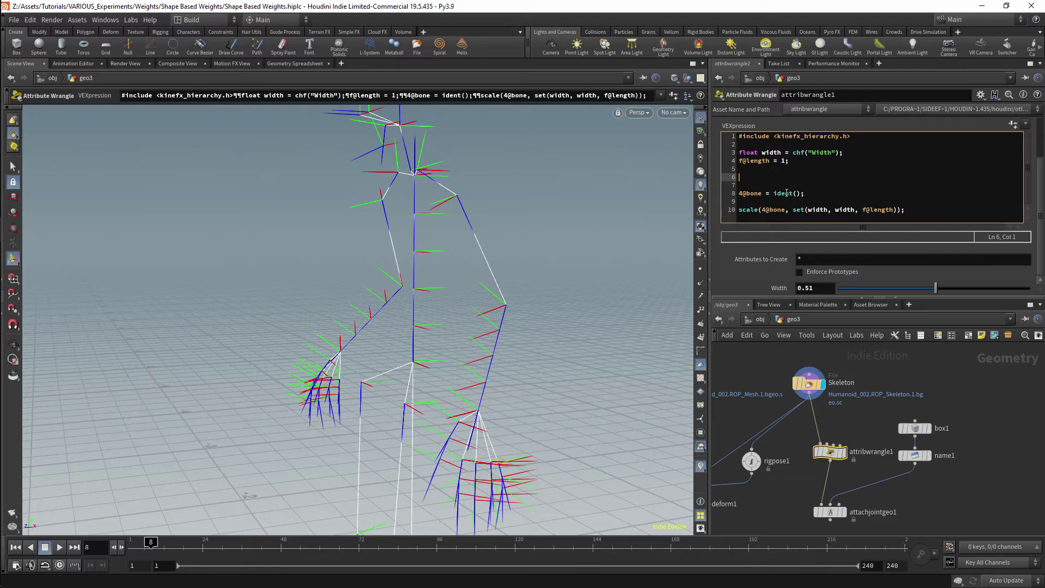
type("float")
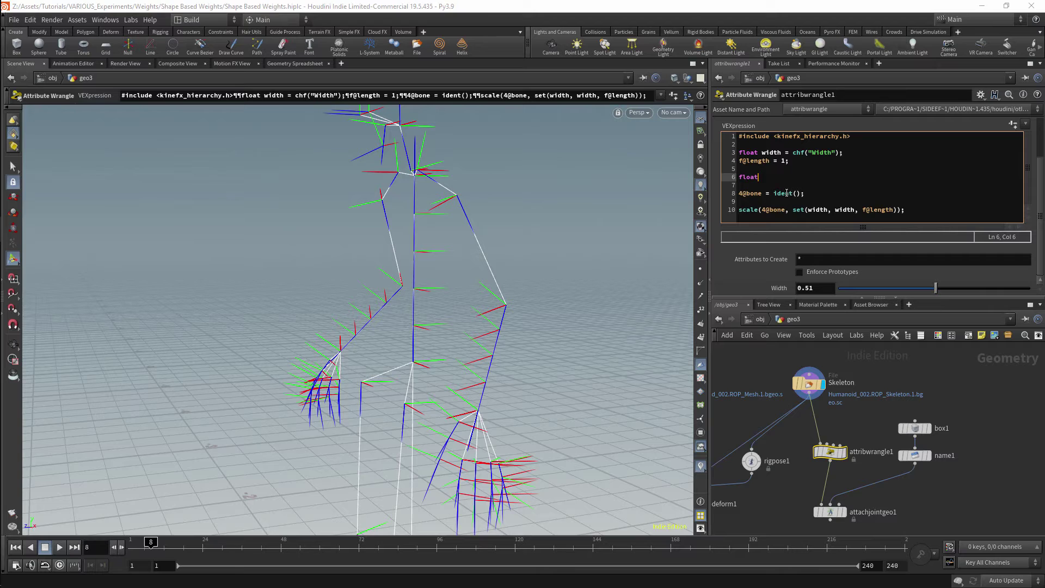
type(" child")
type("[] = get")
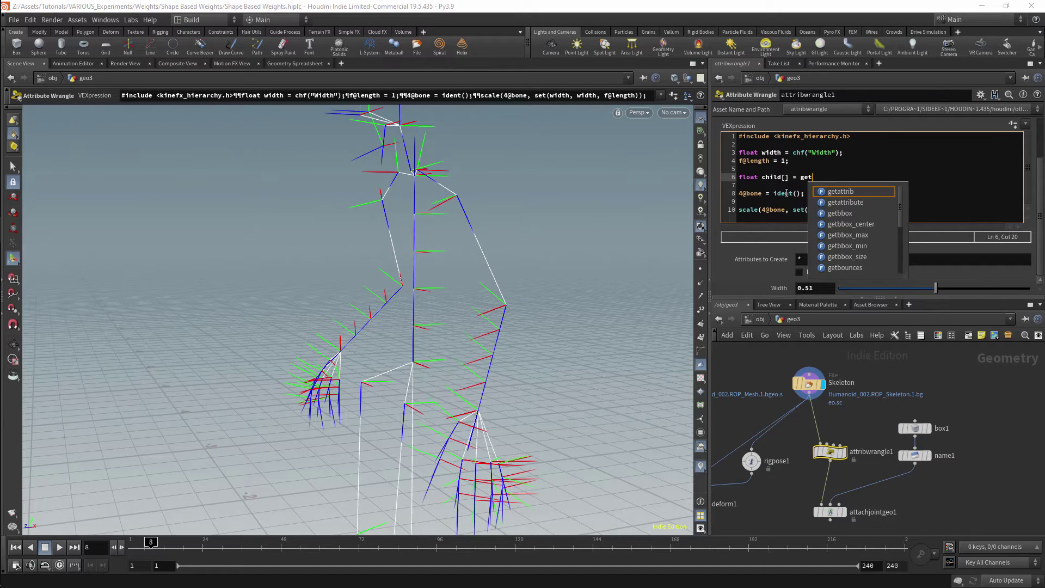
type("children(")
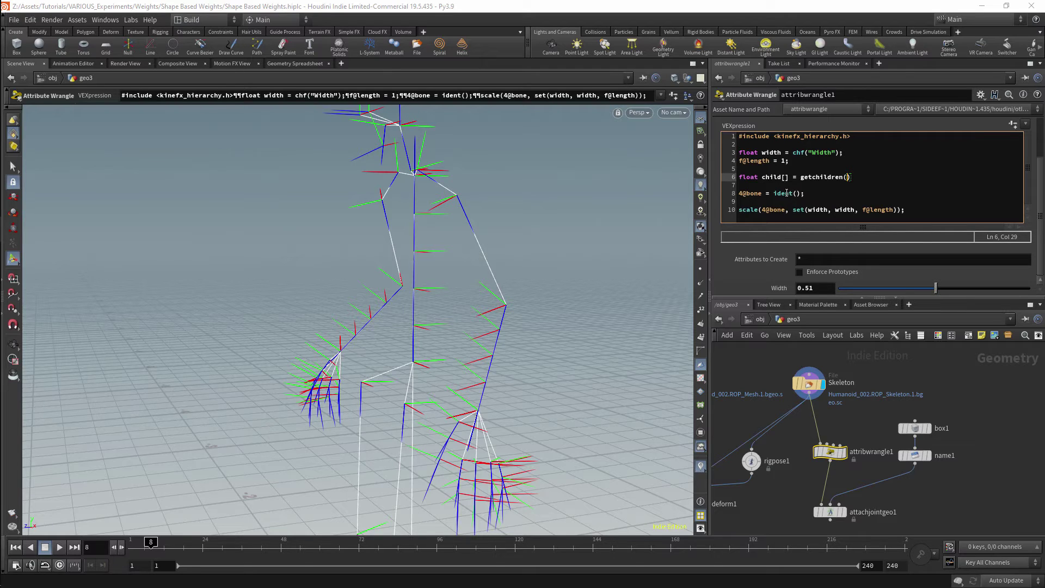
type("0, @ptnum);")
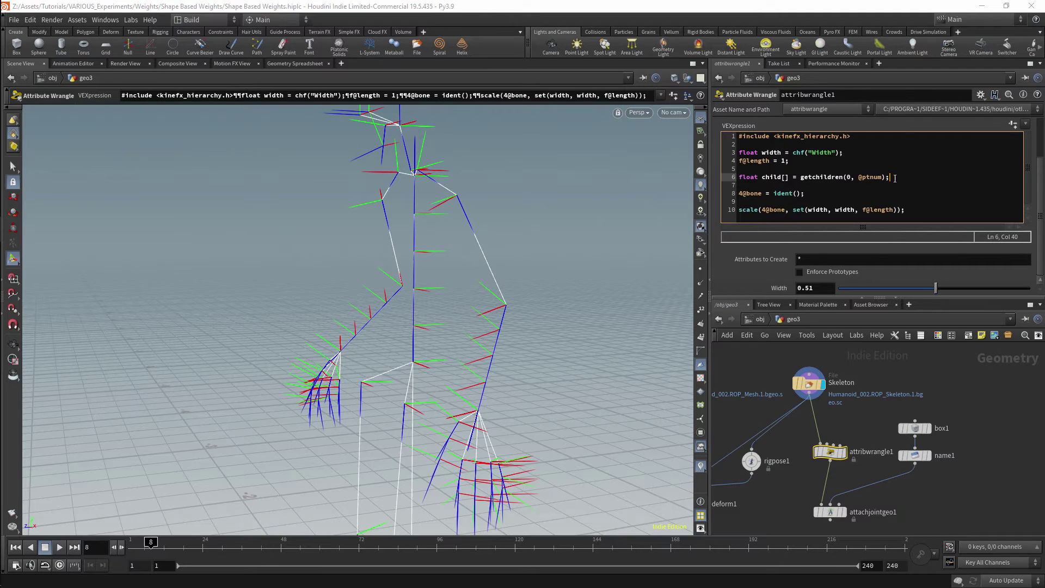
Below the child array, add an if( len(child) > 0 ) condition with an empty pair of braces.
key("Return")
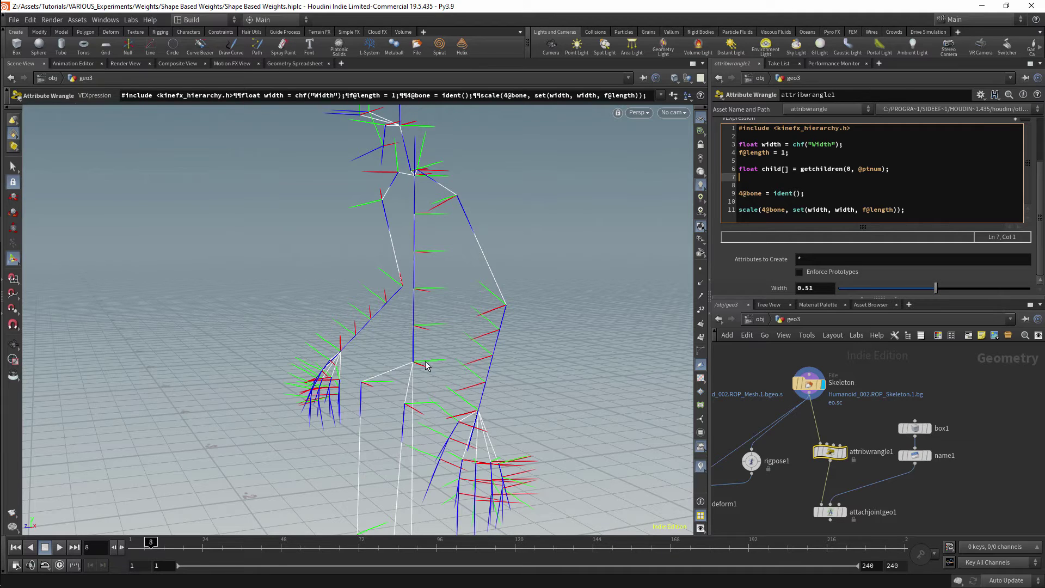
key("Return")
type("if")
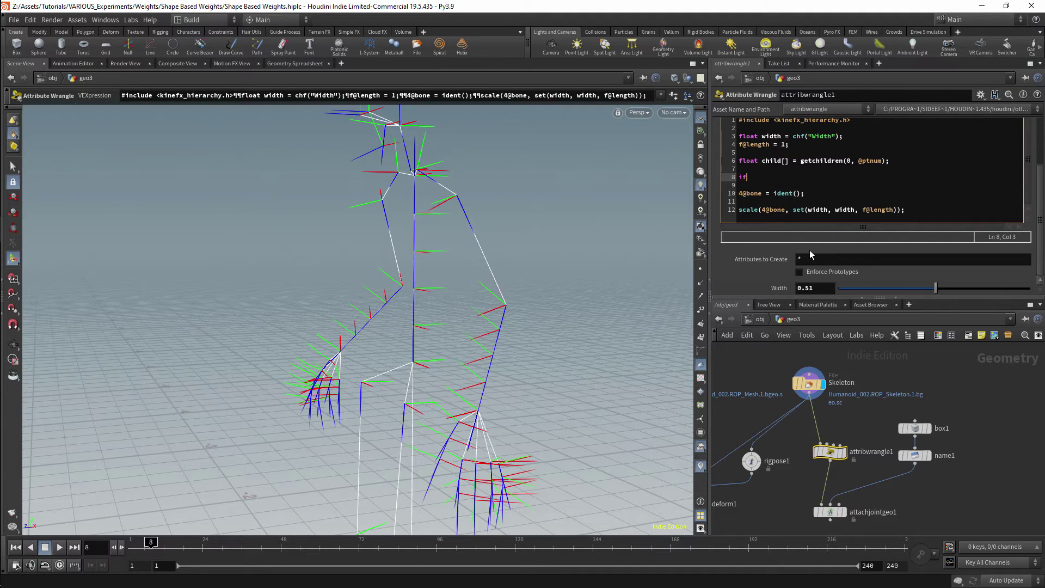
type("(len(child)")
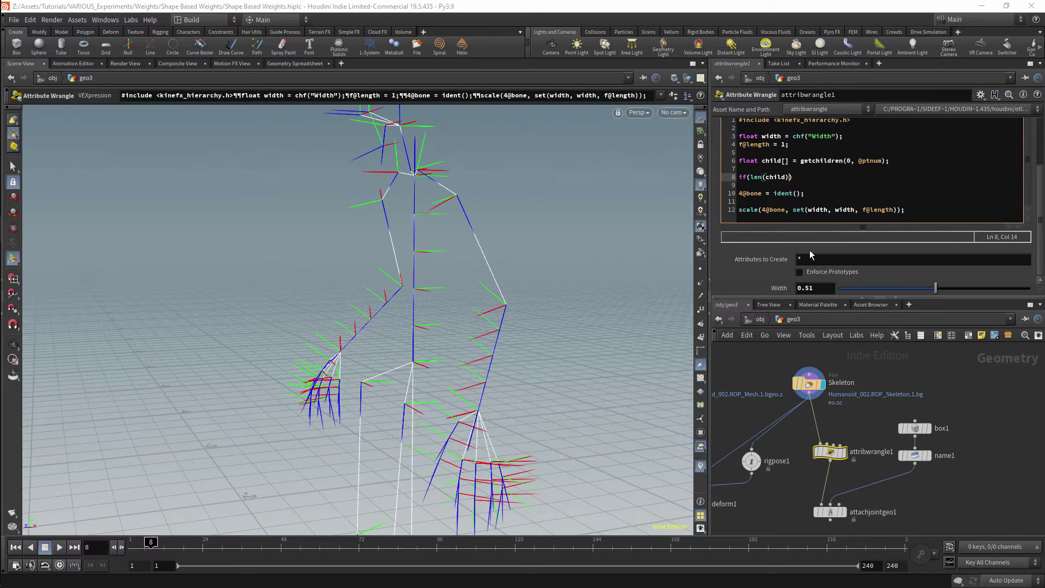
type(" > 0 )")
key("Return")
type("{}")
key("Left")
key("Return")
key("Return")
key("Up")
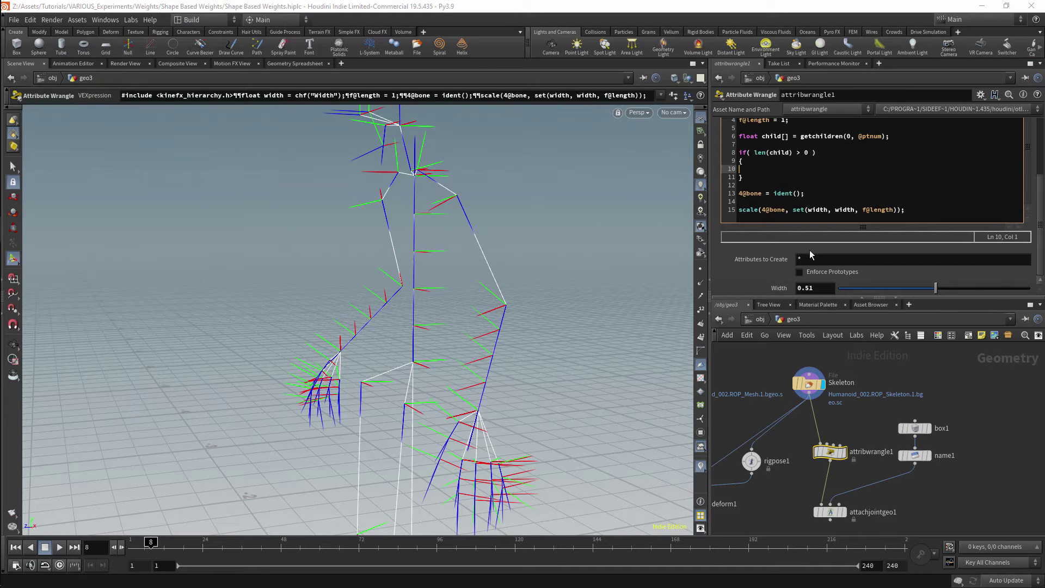
type("vec")
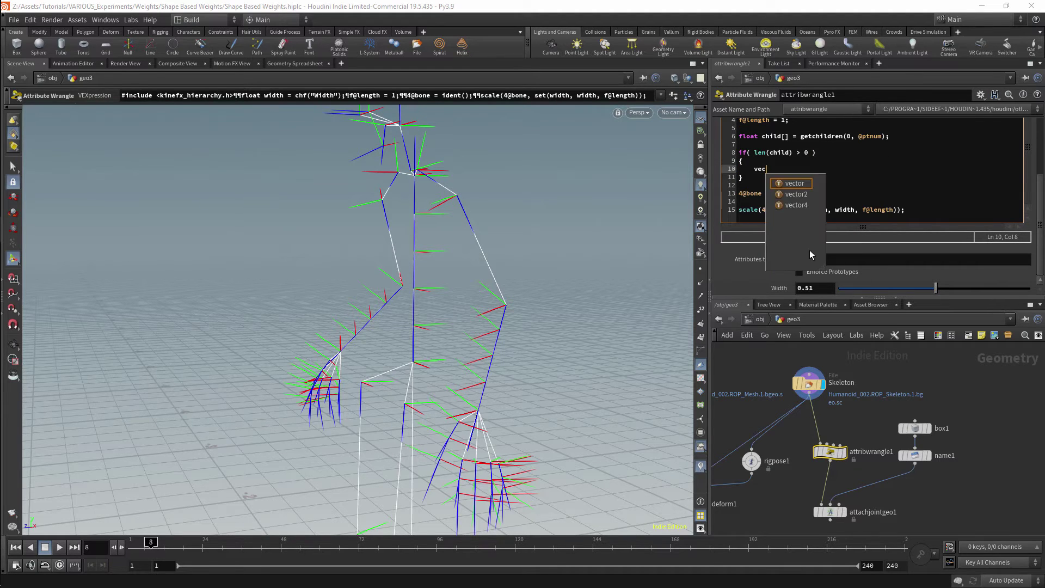
type("tor v1 = ")
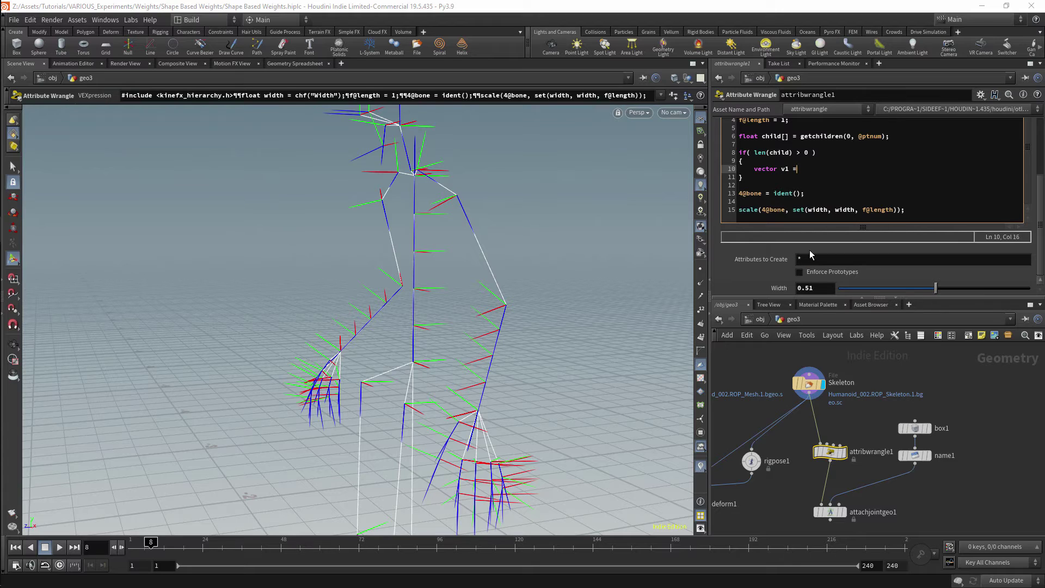
type("point")
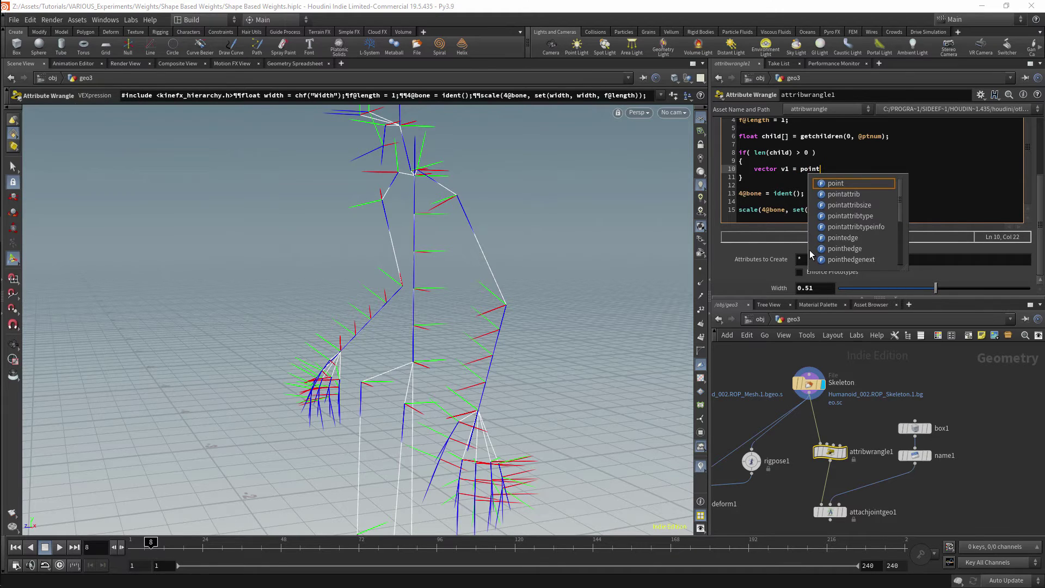
type("();")
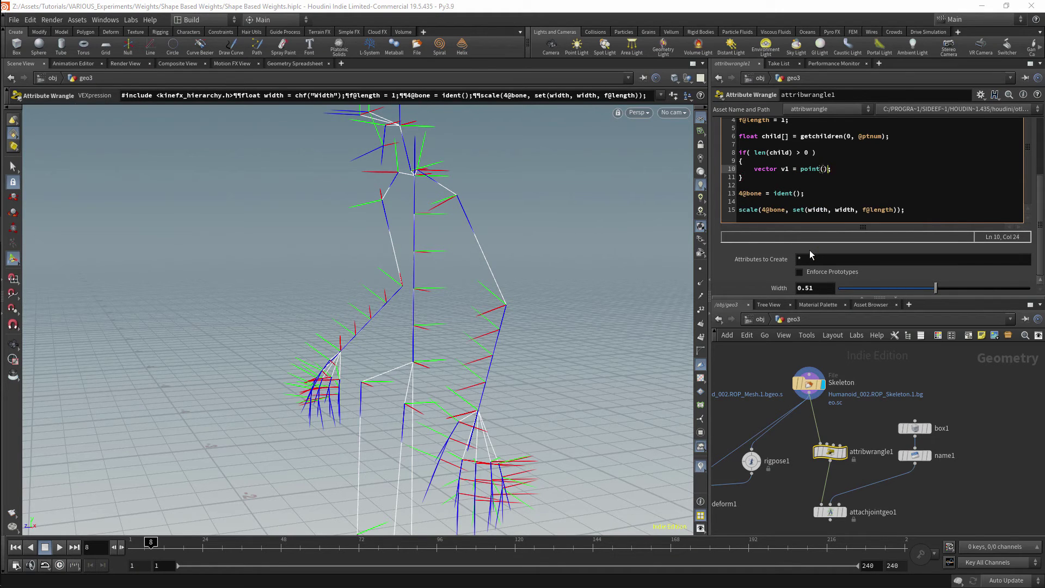
key("Left")
key("Left")
type("0, \"P\", @ptnum")
key("End")
Duplicate the v1 line and change the copy to vector v2 = point(0, "P", child[0]);.
key("shift+Up")
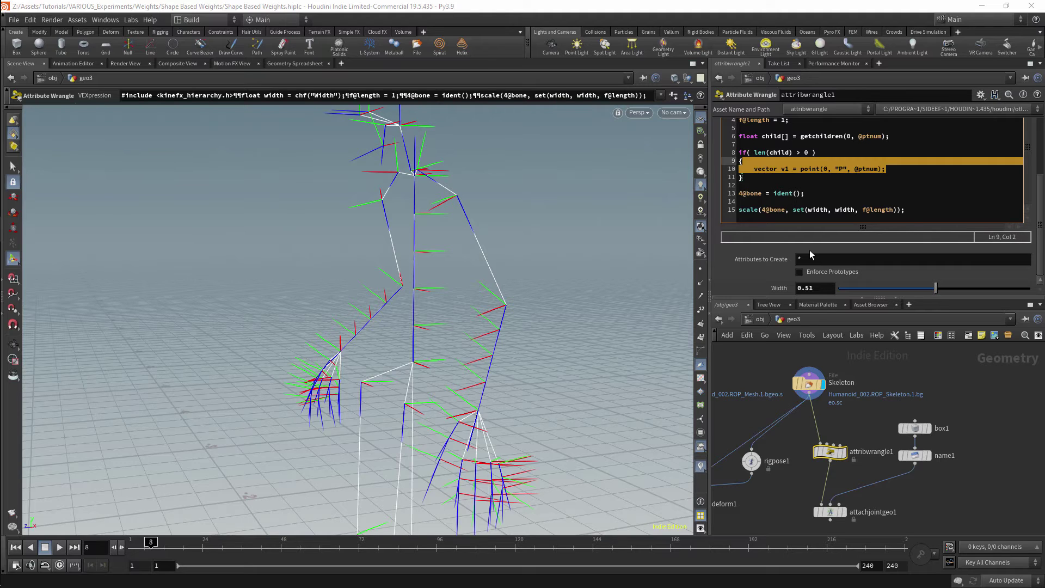
key("ctrl+c")
key("Right")
key("ctrl+v")
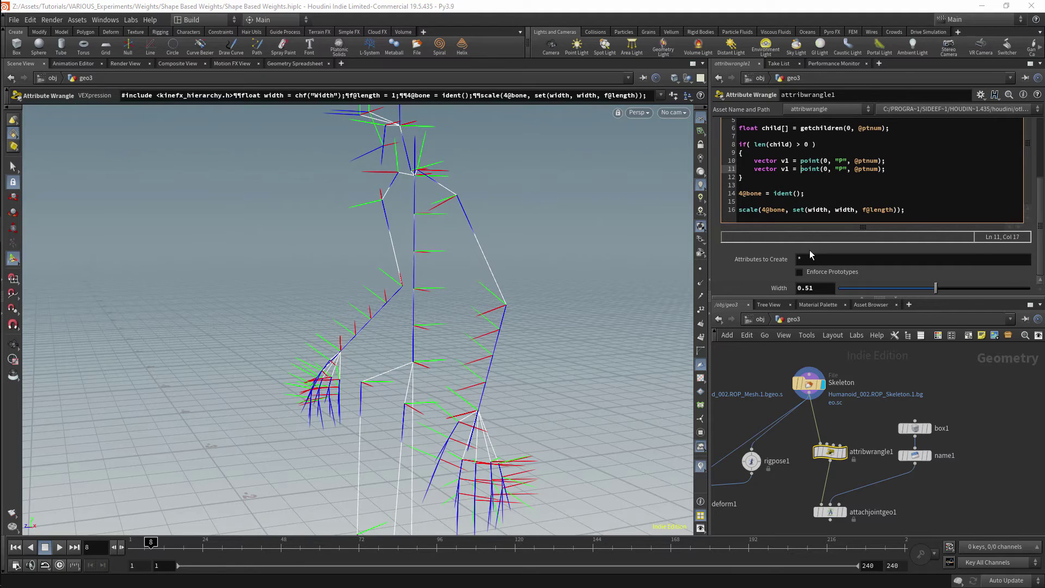
key("BackSpace")
type("2")
key("Right")
key("ctrl+Right")
key("ctrl+Right")
key("ctrl+Right")
key("ctrl+Right")
key("shift+Right")
key("shift+Right")
key("shift+Right")
key("shift+Right")
key("shift+Right")
key("BackSpace")
key("Delete")
type("chil")
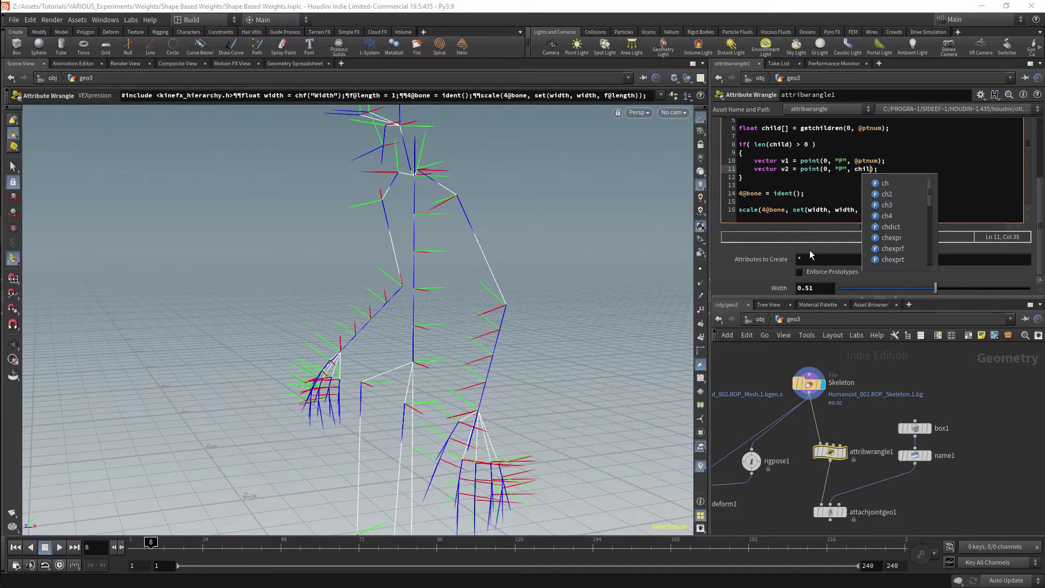
type("d[0")
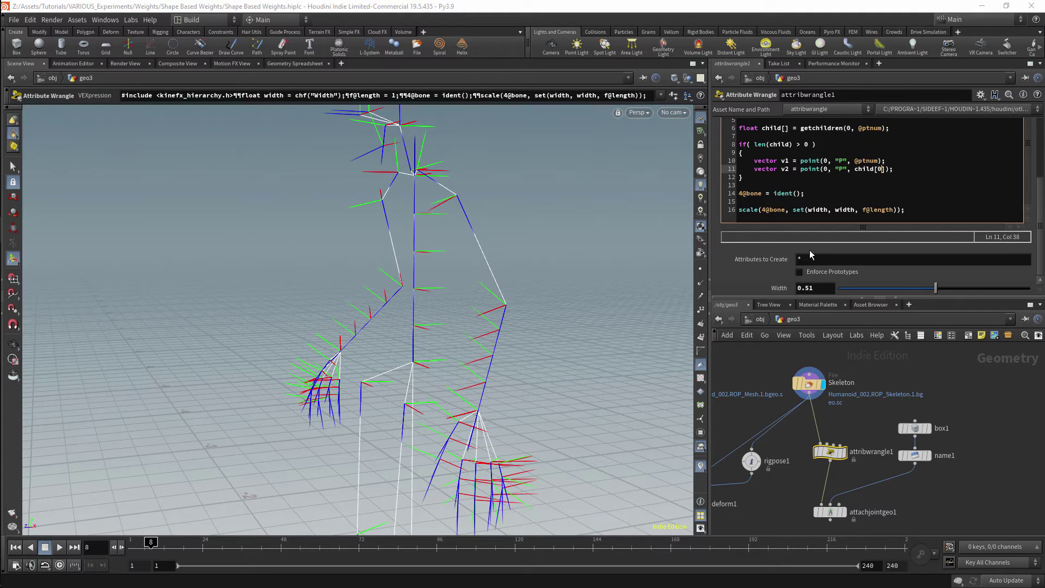
key("Right")
key("Right")
type(";")
Below v2 in the if block, add f@length = length(v2-v1);.
key("Return")
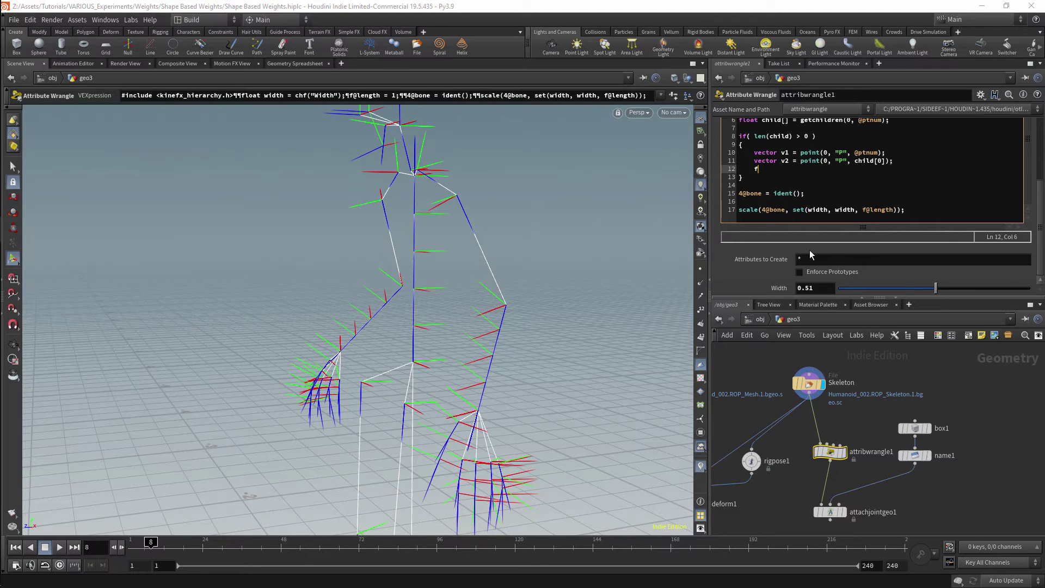
type("f@length = len")
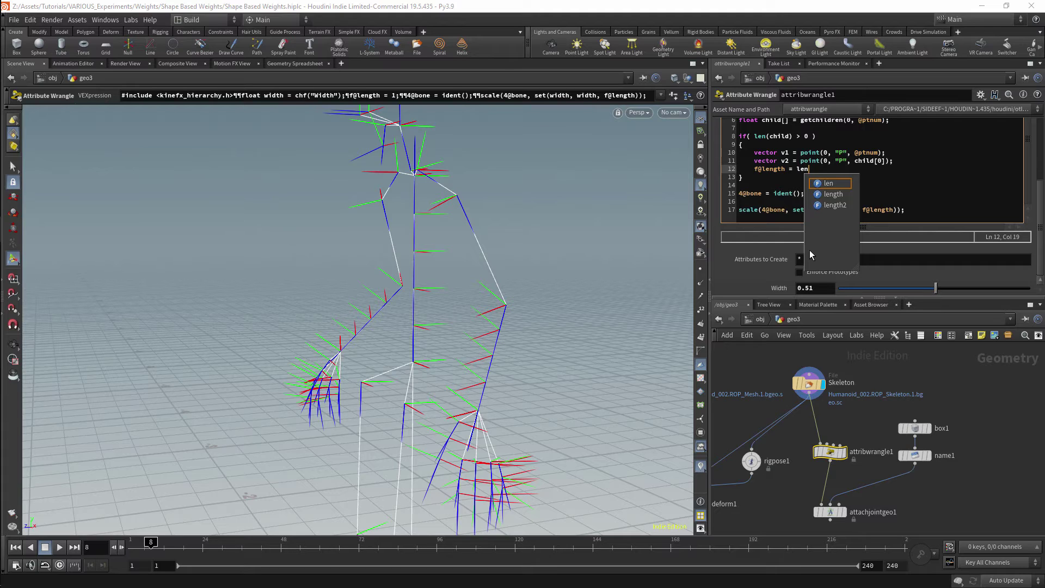
type("gth(")
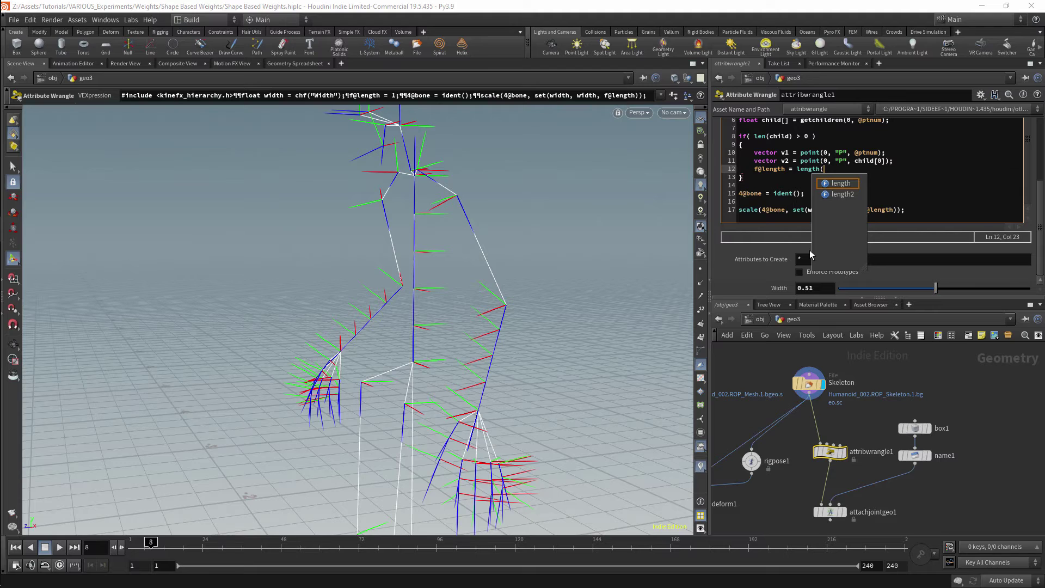
key("Return")
type("(")
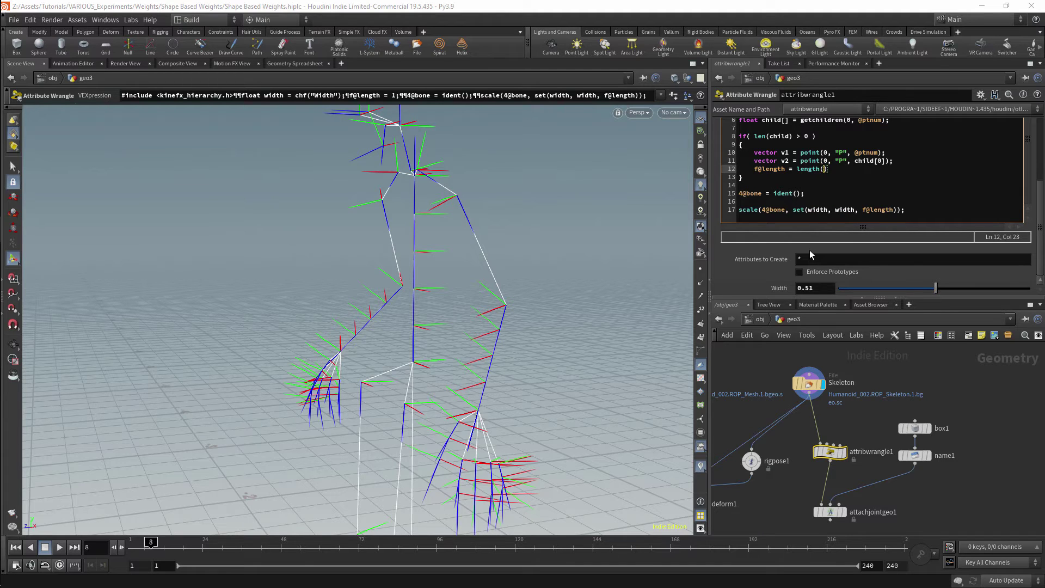
type("v2-v1);")
Set the initial f@length value near the start of the wrangle code to 0 and apply the code.
key("Up")
key("Up")
key("Up")
key("Up")
key("Up")
key("Up")
key("Up")
key("Up")
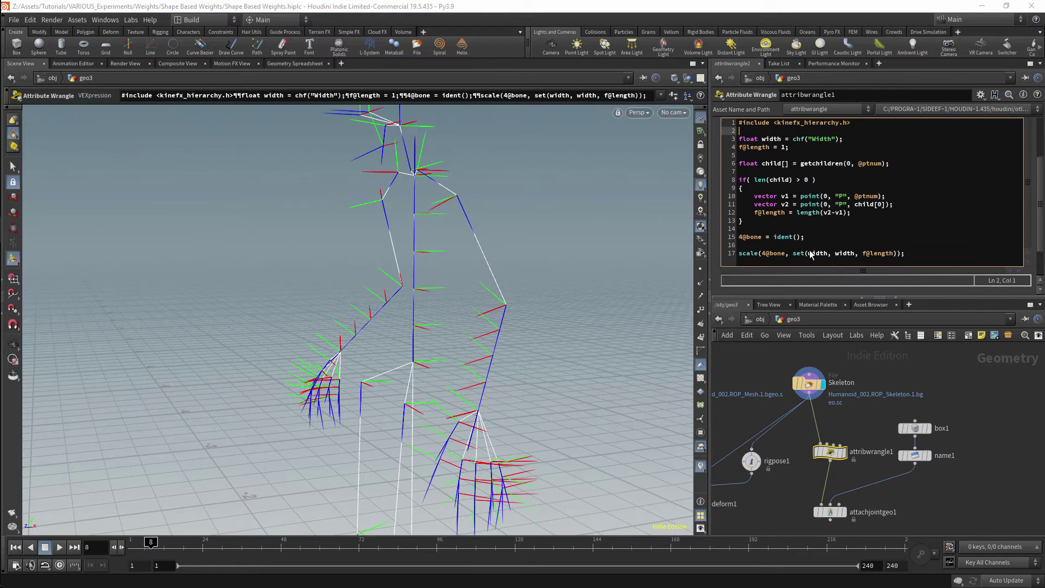
key("BackSpace")
type("0")
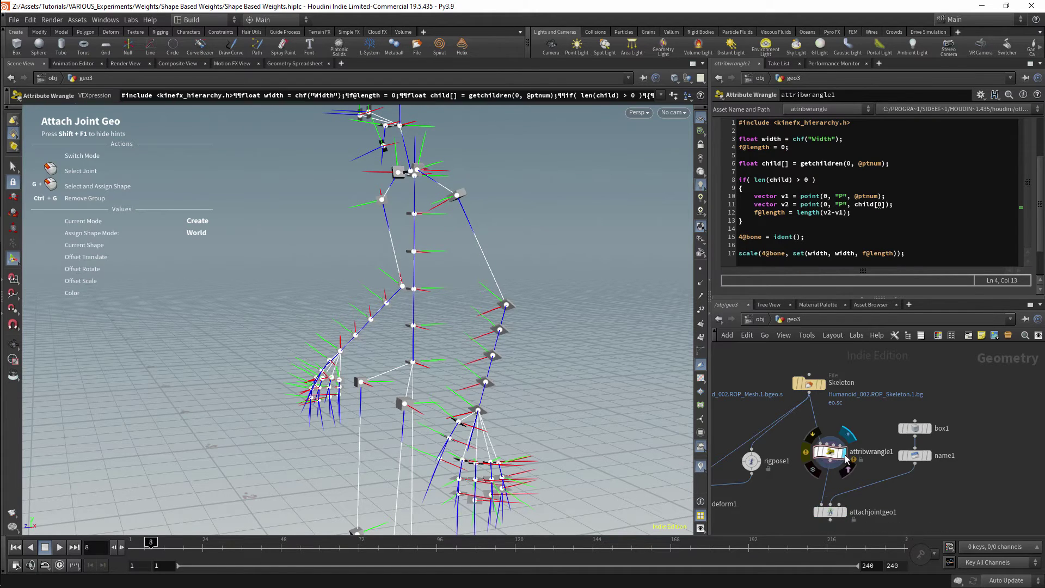
Read the wrangle node's warning and change the child array's type from float to int.
left_click(806, 452)
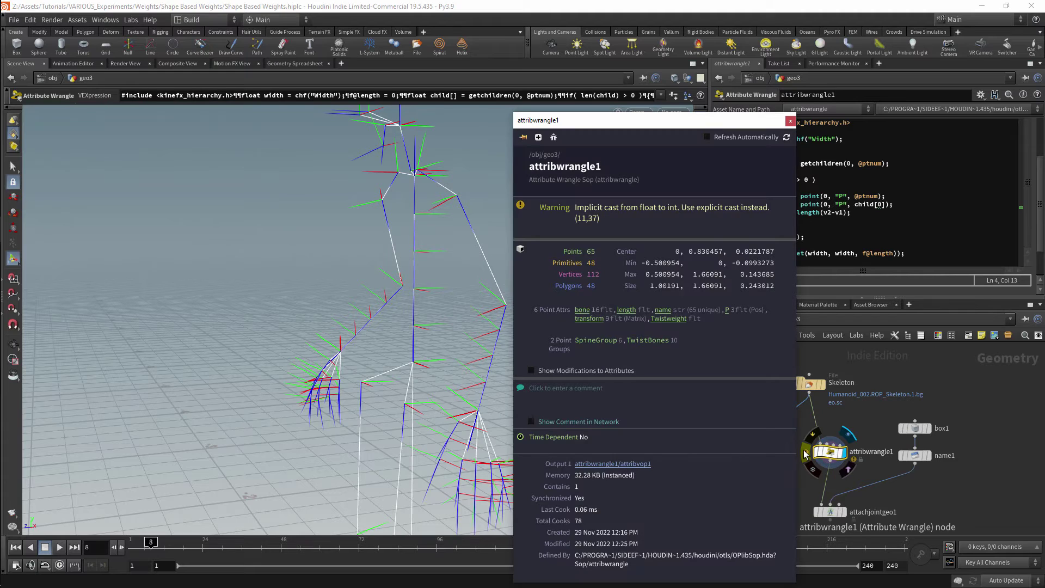
left_click(791, 121)
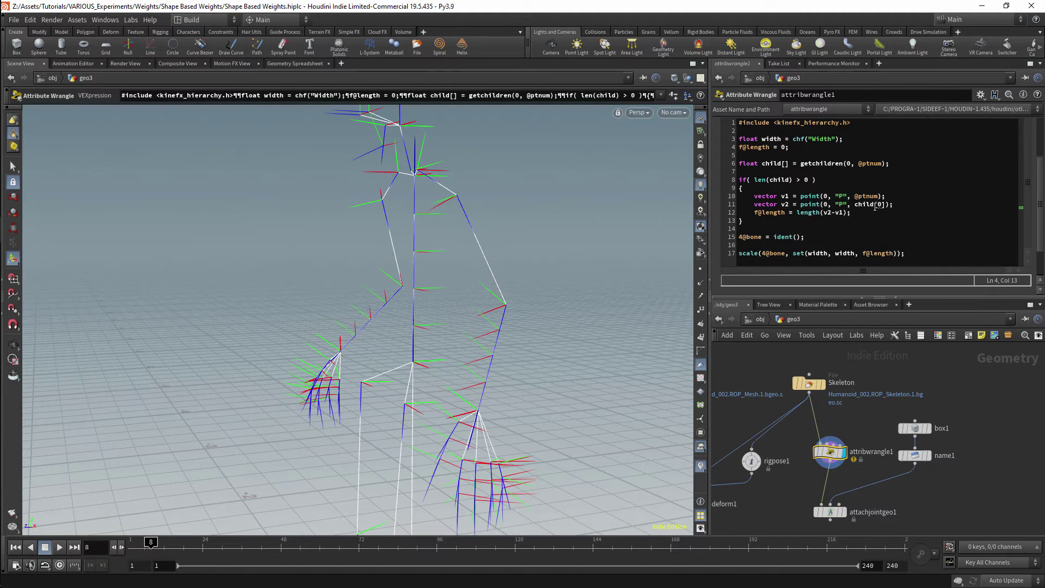
double_click(747, 163)
type("int")
left_click(752, 171)
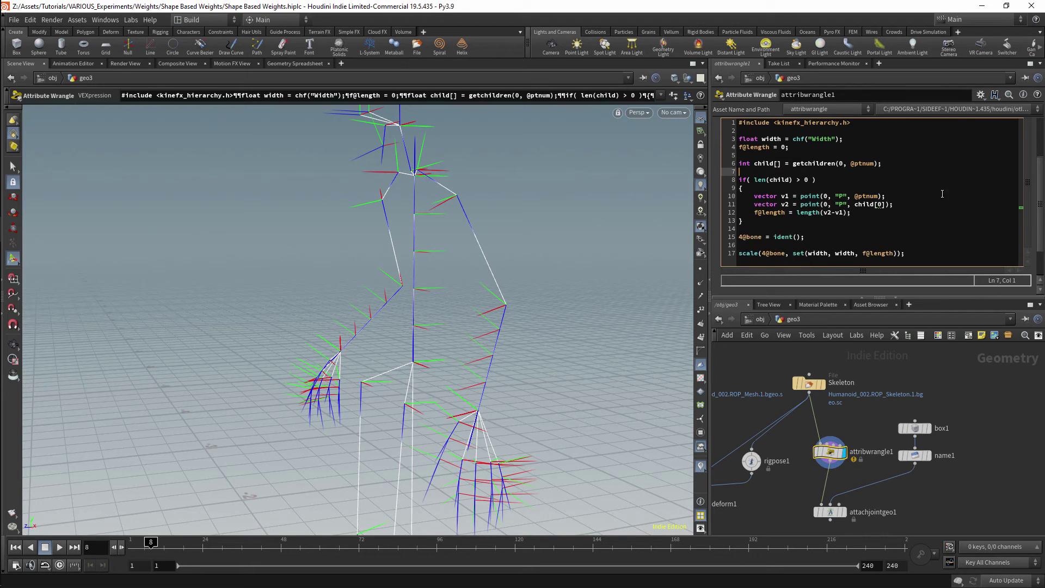
Display the Attach Joint Geo node and set its Multiply Shape Scale to 1.
left_click(843, 511)
mouse_move(563, 244)
left_mouse_down()
mouse_move(517, 297)
mouse_move(546, 273)
mouse_move(560, 227)
mouse_move(547, 240)
left_mouse_up()
key("Return")
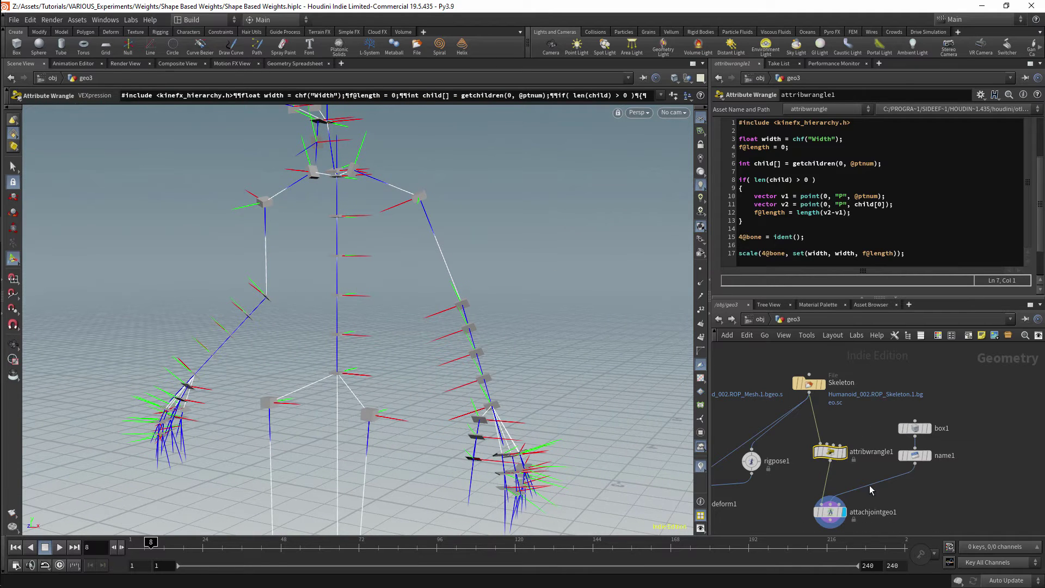
left_click(830, 511)
left_click_drag(843, 196, 937, 196)
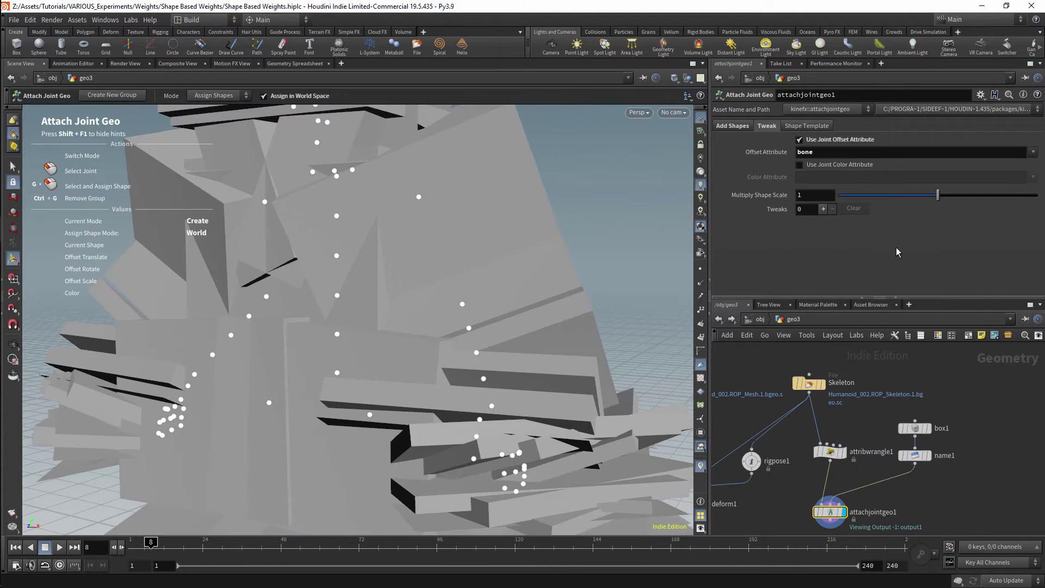
Set the wrangle's Width to 0.034 and view the thinned boxes along the whole skeleton.
left_click(819, 451)
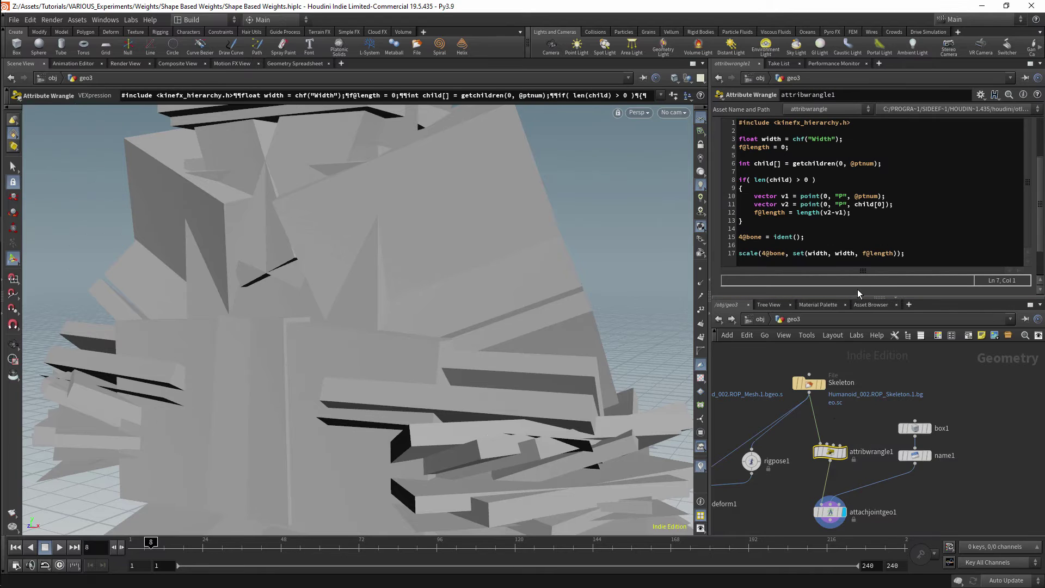
scroll(1040, 200, "down", 2)
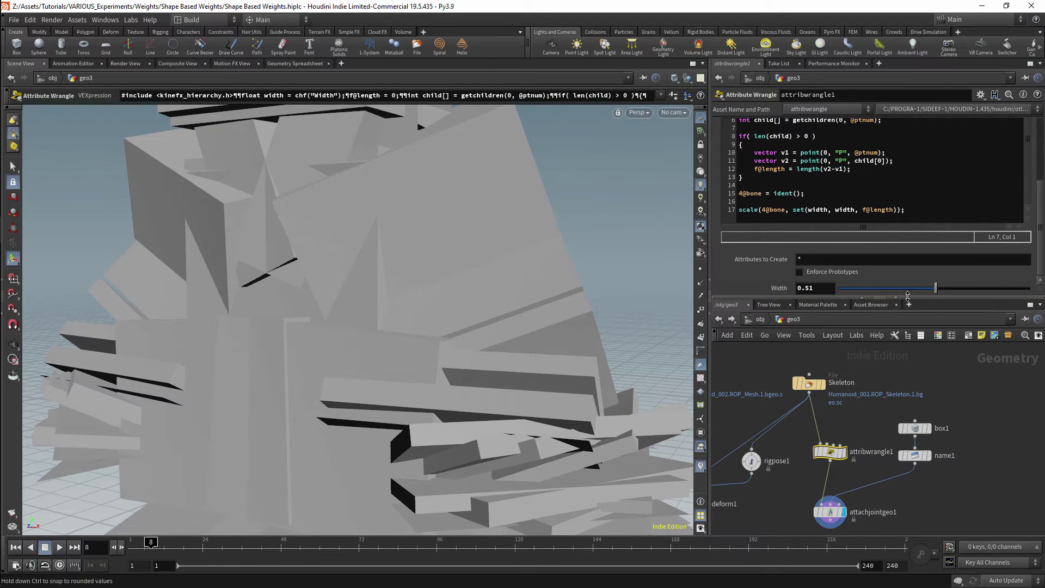
left_click_drag(920, 290, 846, 297)
key("Escape")
left_click_drag(536, 304, 424, 409)
key("Return")
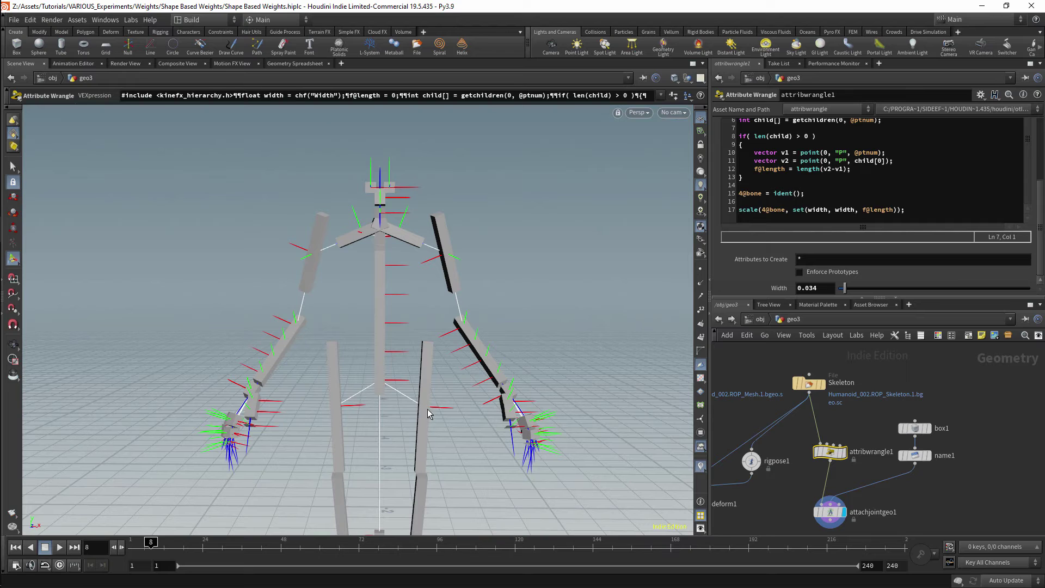
Add the line translate(4@bone, set(0, 0, f@length / 2)); below the scale line in the wrangle code and apply it.
left_click_drag(357, 404, 411, 273)
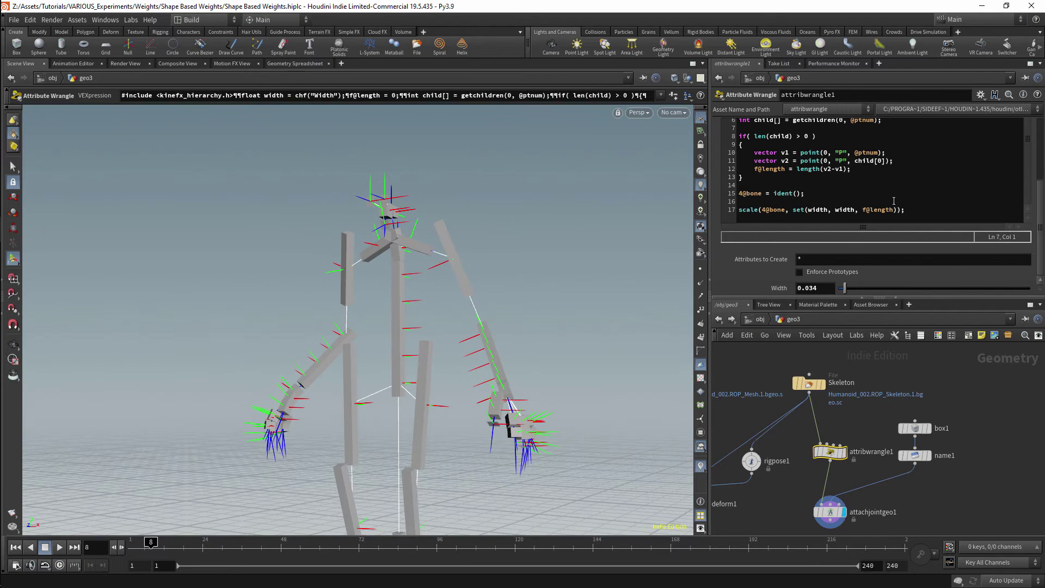
key("Return")
type("translate()")
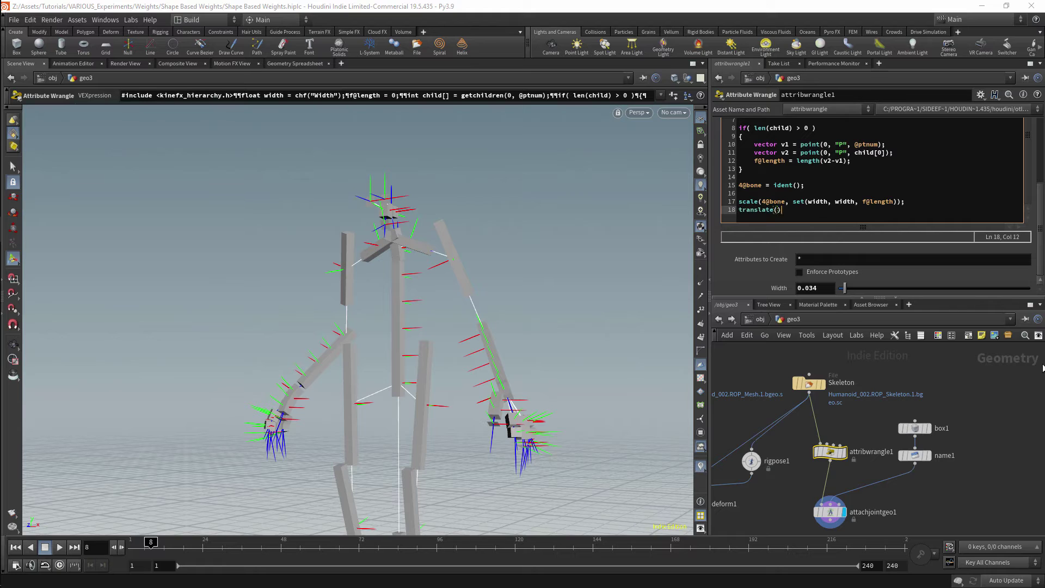
key("Left")
type("4@bone, set(0)")
type(")")
key("Left")
key("Left")
type("0, 0, @f@length / 2")
left_click(906, 212)
type(")")
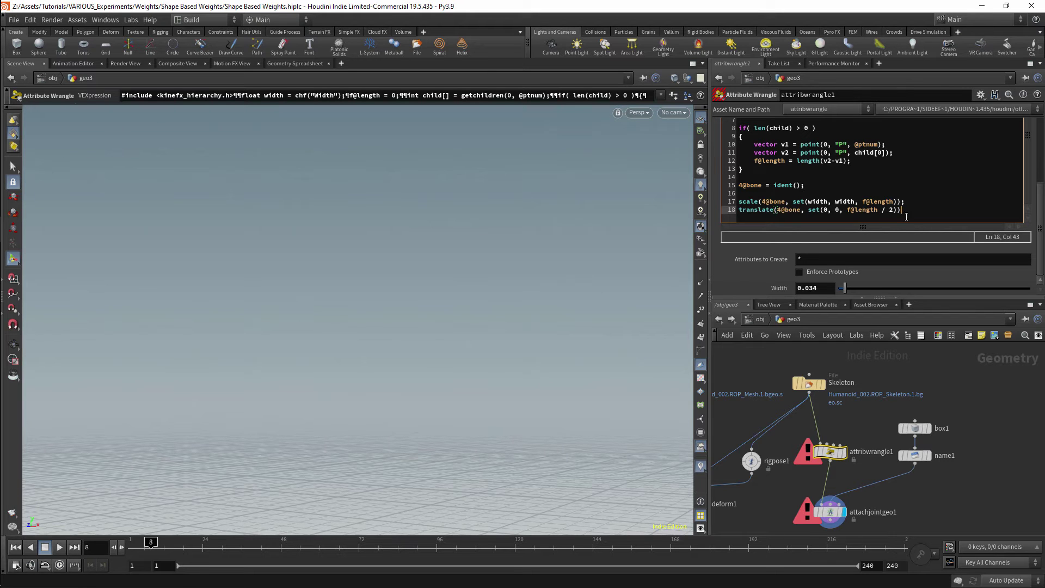
type(";")
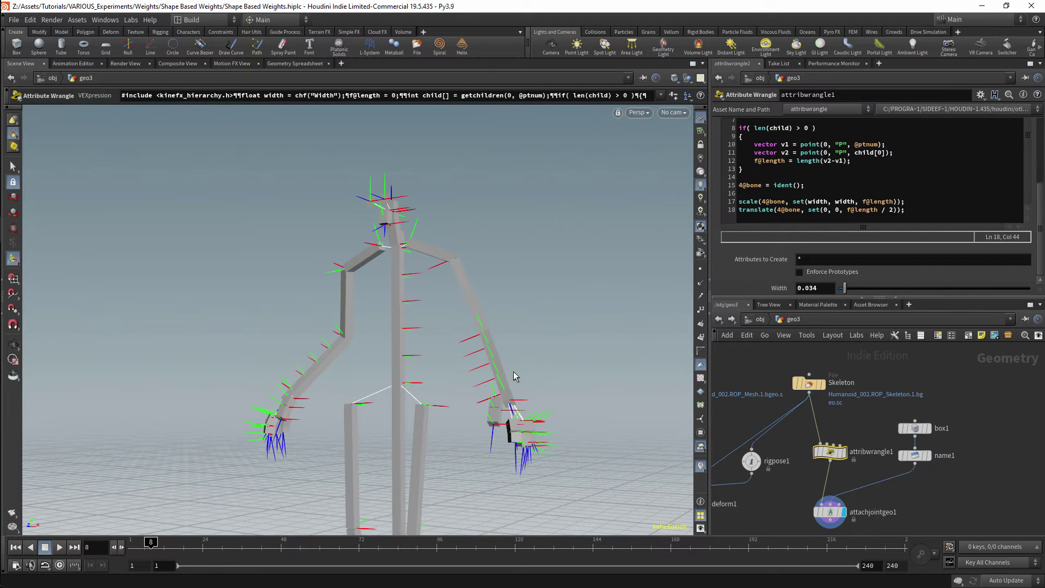
key("Escape")
left_click_drag(471, 266, 495, 361)
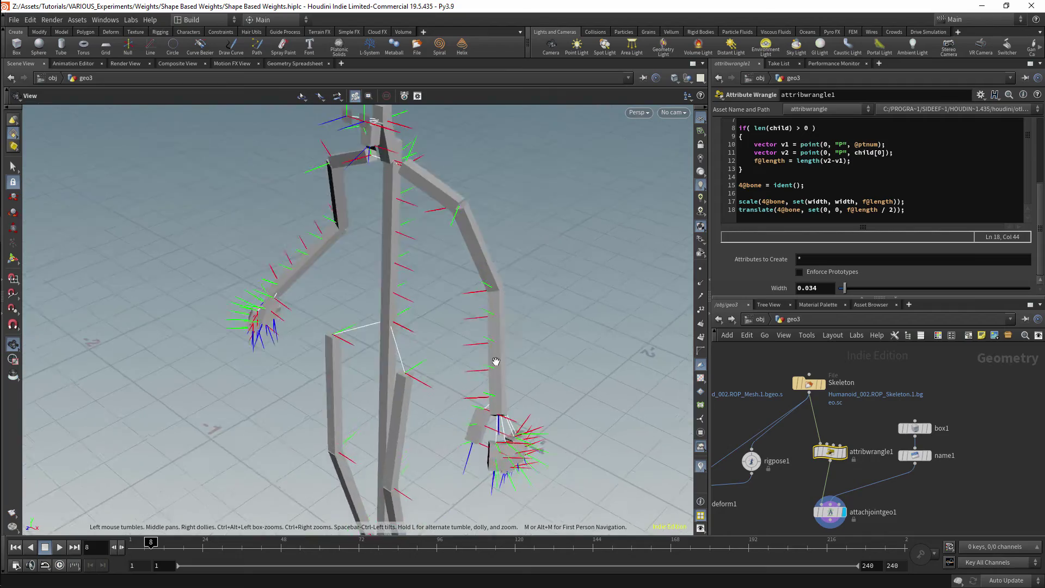
right_click_drag(495, 361, 525, 294)
Duplicate the float width declaration on the line below it and rename the copy's variable to lengthoffset.
key("Return")
scroll(847, 234, "up", 5)
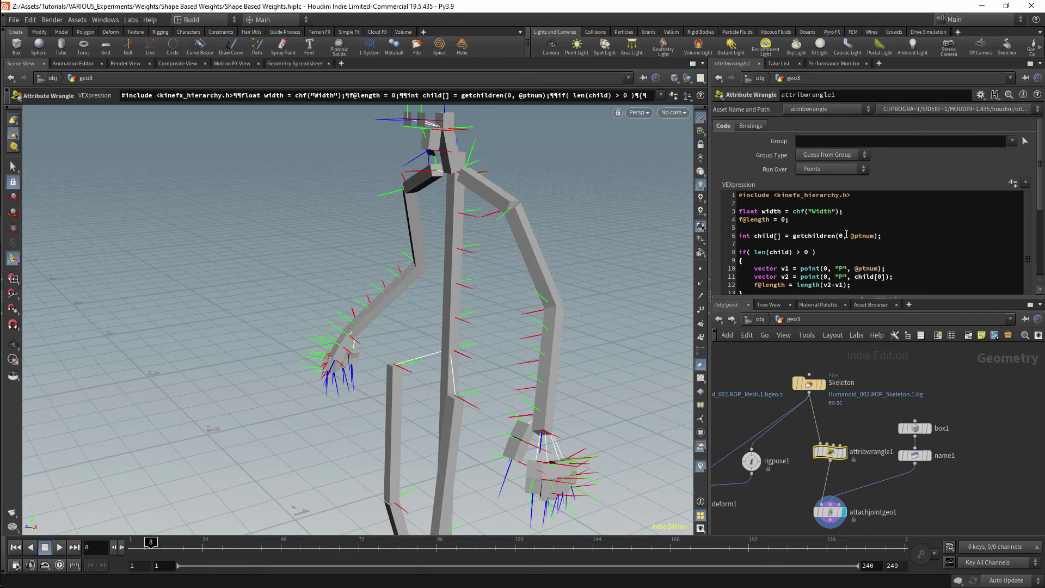
key("Home")
key("shift+End")
key("ctrl+c")
key("End")
key("Return")
key("ctrl+v")
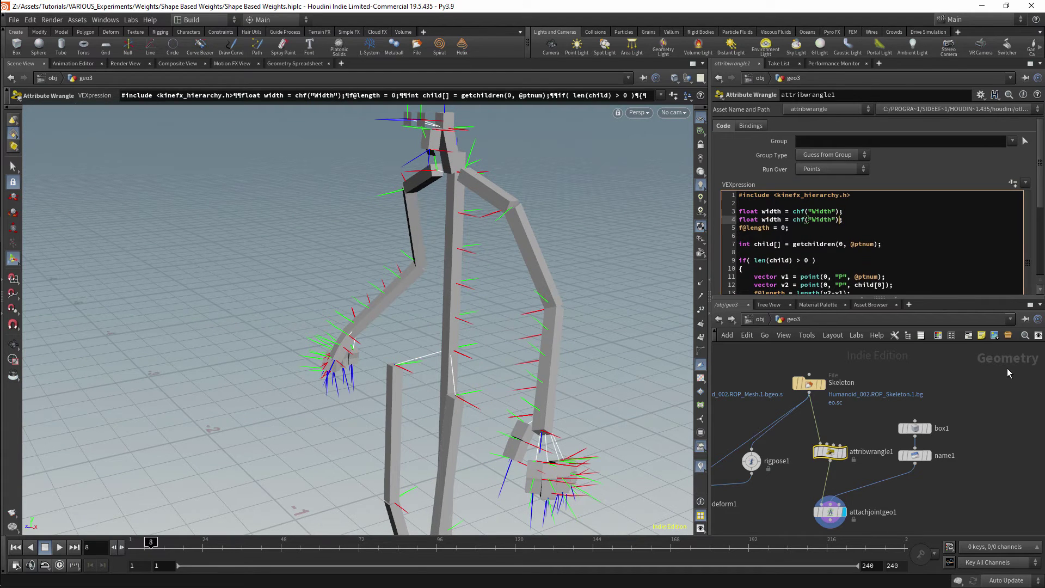
key("BackSpace")
key("BackSpace")
key("BackSpace")
key("BackSpace")
key("BackSpace")
type("lengthoffs")
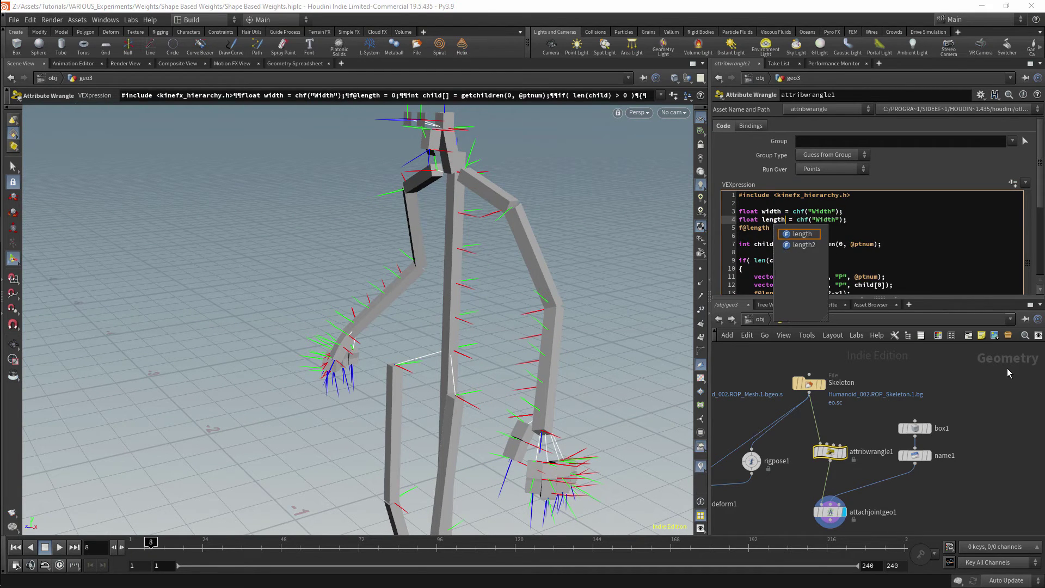
type("et")
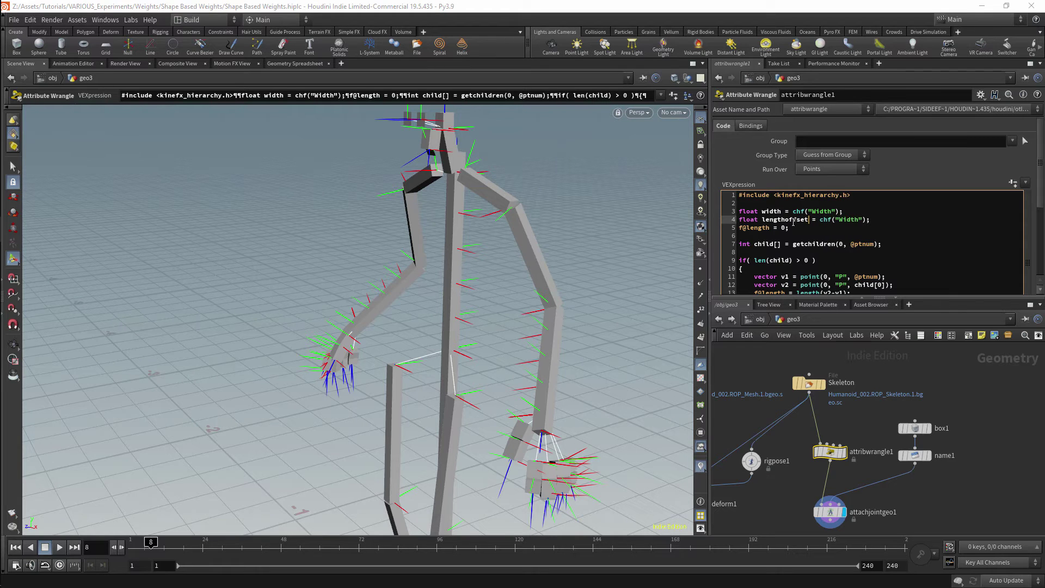
Change the channel name in the lengthoffset line's chf() call to "LengthOffset".
key("Right")
key("Right")
key("Right")
key("Right")
key("Right")
key("Right")
key("Right")
key("Right")
key("Right")
key("Right")
key("Right")
key("Right")
key("Right")
key("BackSpace")
key("BackSpace")
key("BackSpace")
key("BackSpace")
key("BackSpace")
type("Leng")
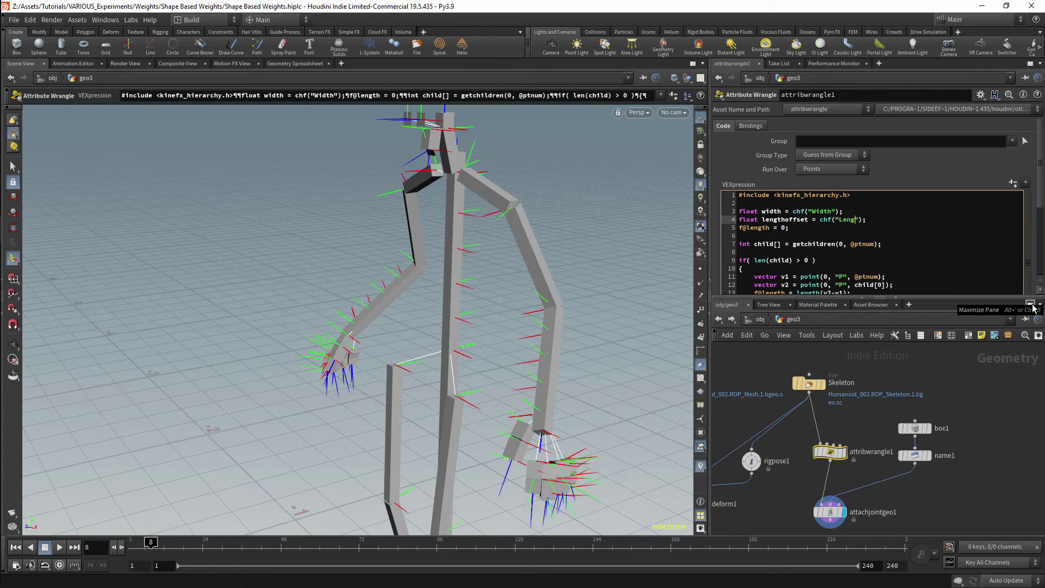
type("th Offset")
key("Left")
key("Left")
key("BackSpace")
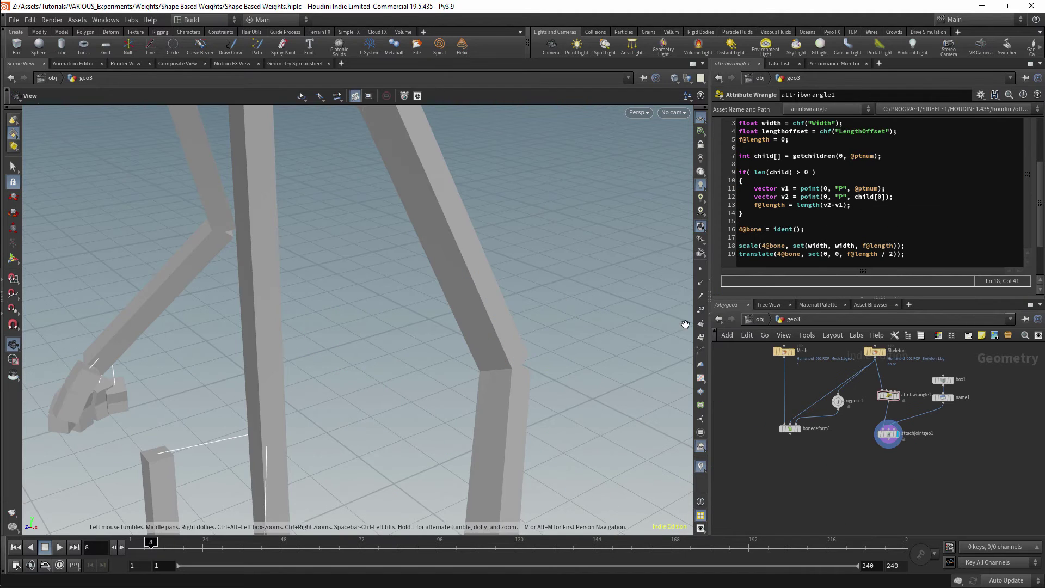
Multiply f@length by lengthoffset in the scale line of the wrangle code.
left_click_drag(685, 325, 544, 287)
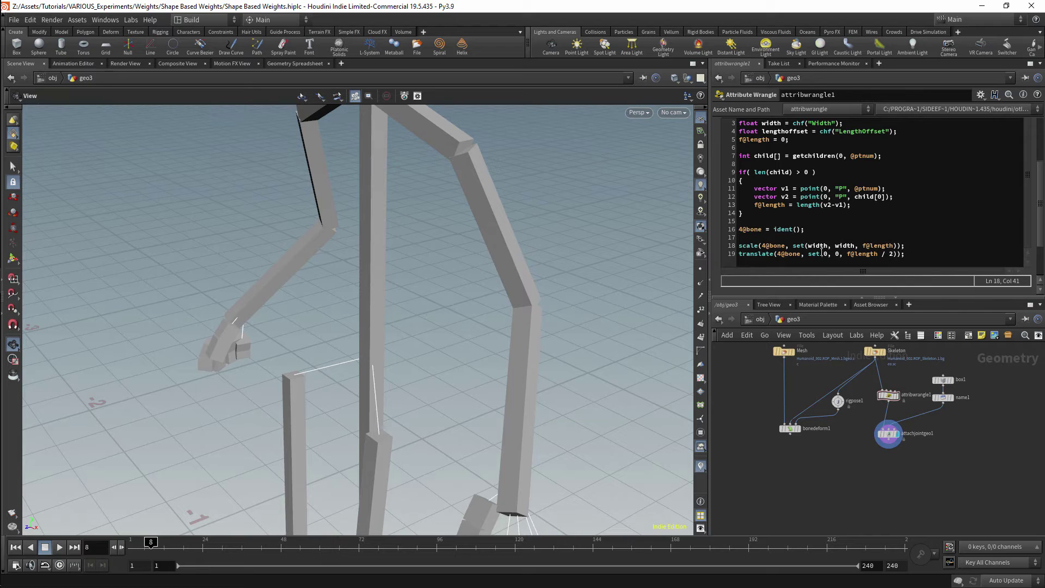
left_click(896, 246)
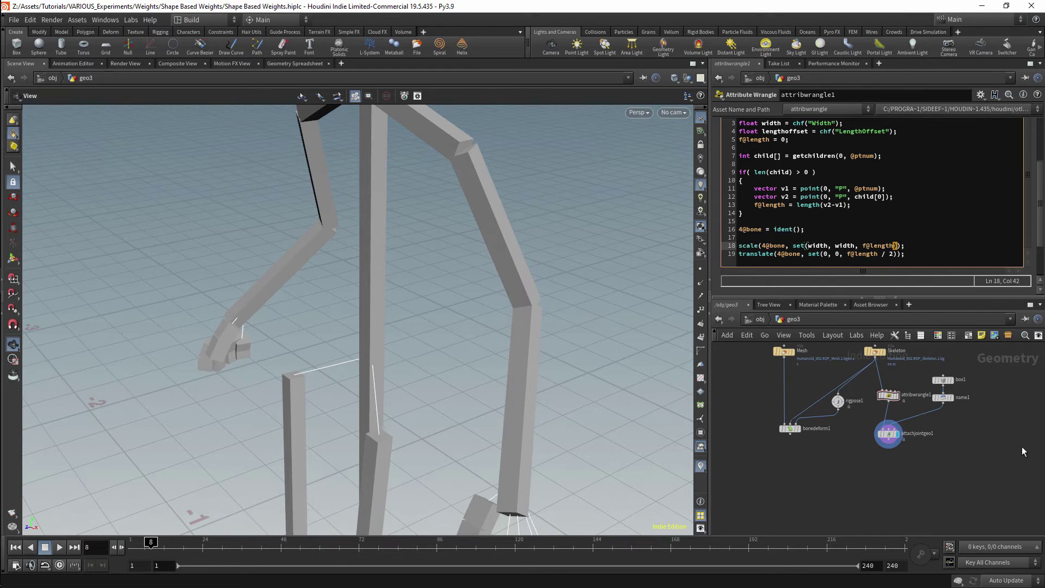
key("Left")
type("* lengtho")
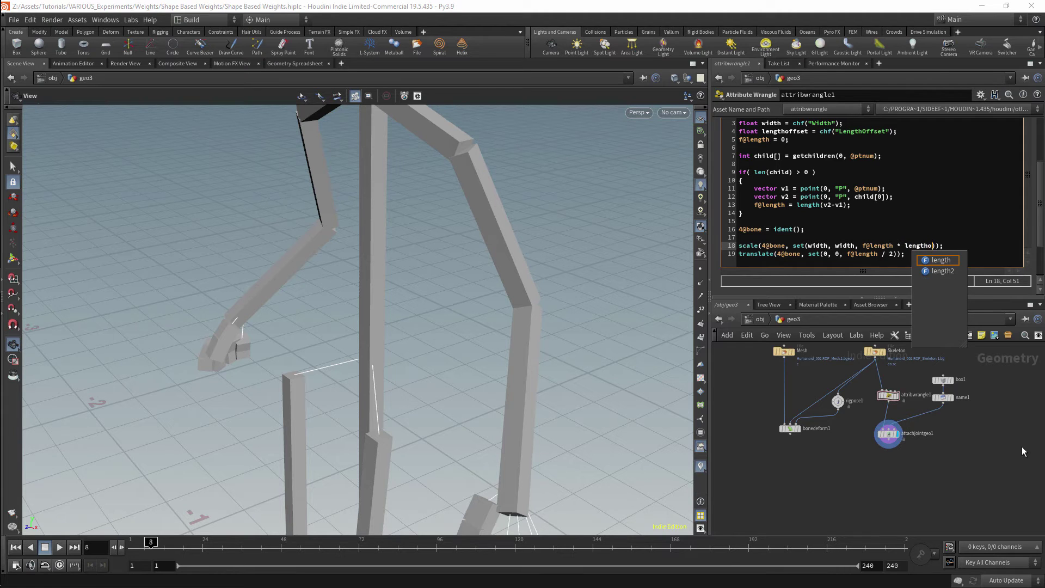
type("ffset")
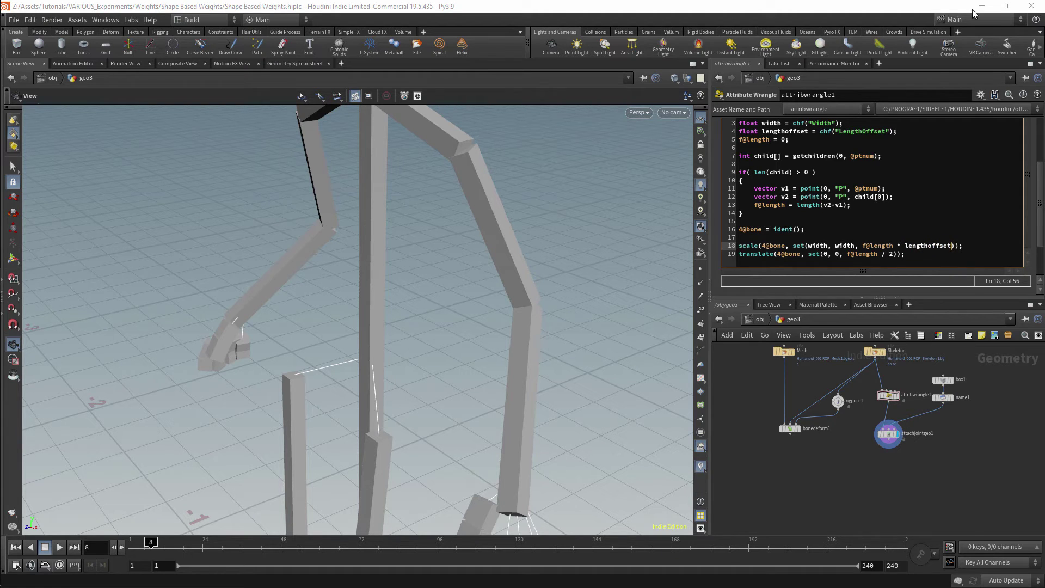
Raise the wrangle's Lengthoffset until the boxes nearly fill each bone, leaving small gaps at the joints.
scroll(990, 280, "down", 3)
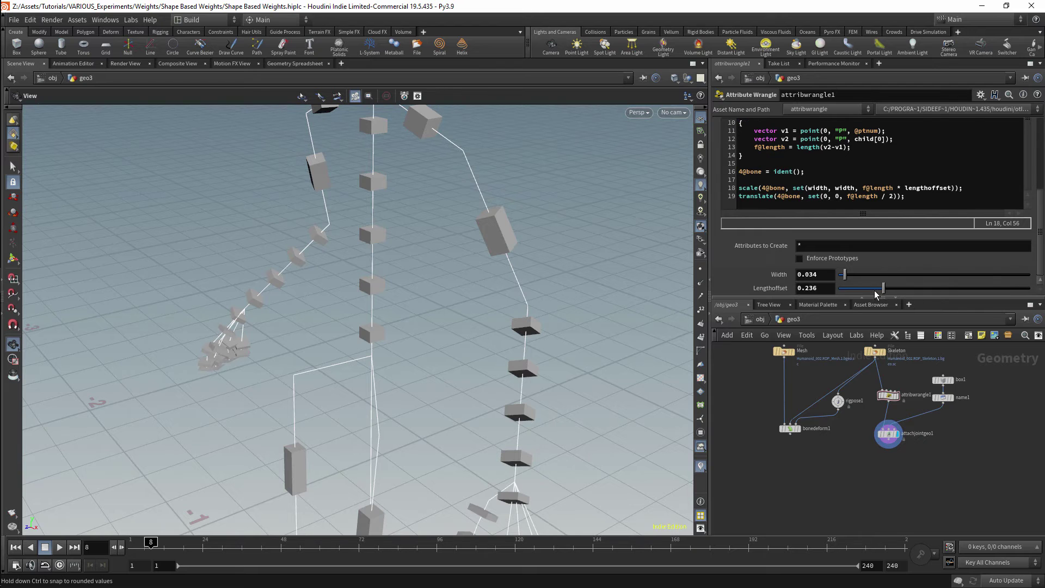
left_click_drag(887, 290, 991, 287)
mouse_move(545, 327)
left_mouse_down()
mouse_move(527, 345)
mouse_move(554, 288)
mouse_move(543, 331)
left_mouse_up()
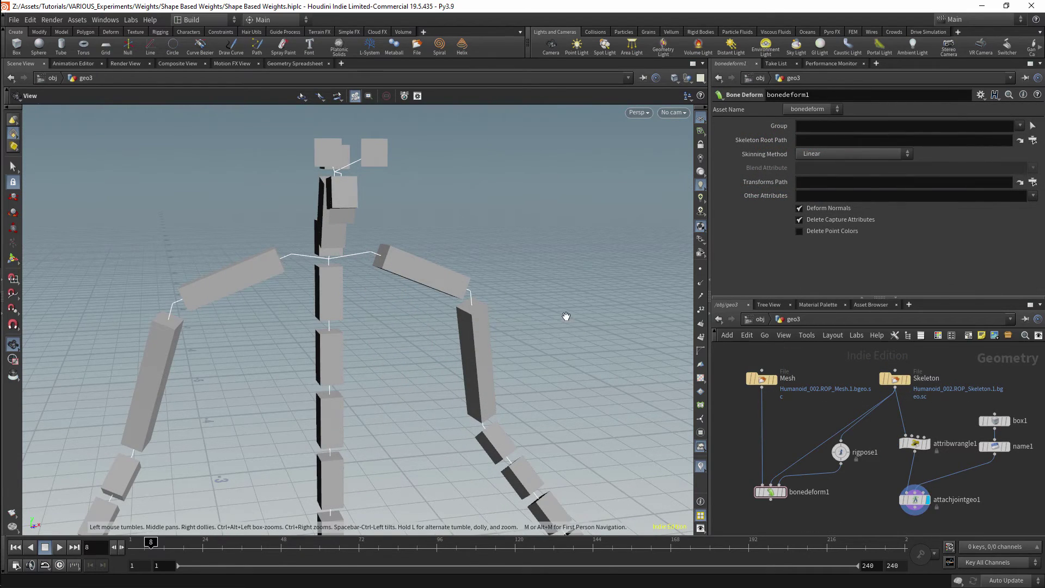
left_click_drag(567, 317, 541, 336)
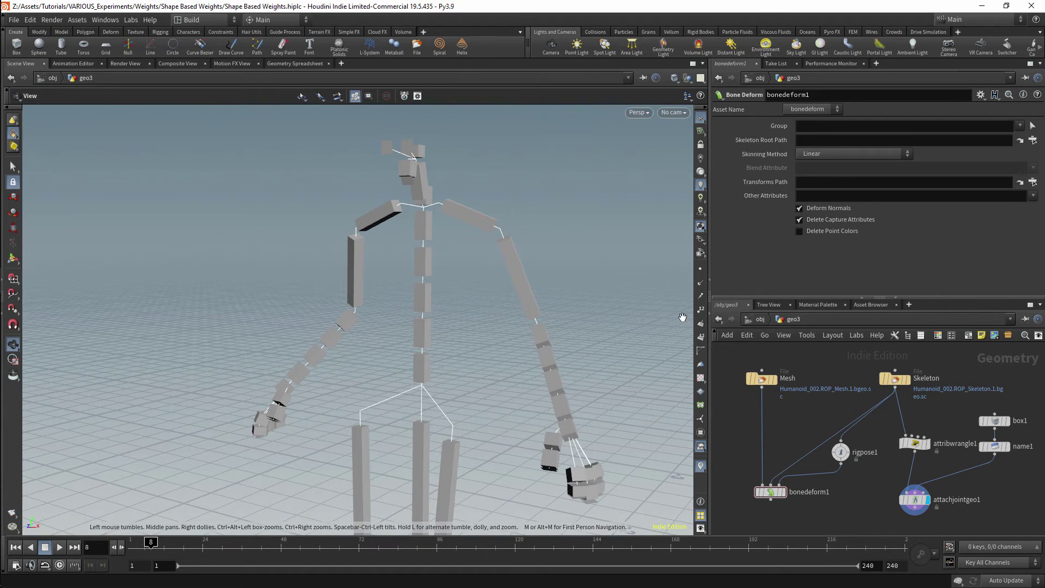
Add a KineFX Joint Capture Biharmonic node below the Attach Joint Geo node.
left_click(915, 500)
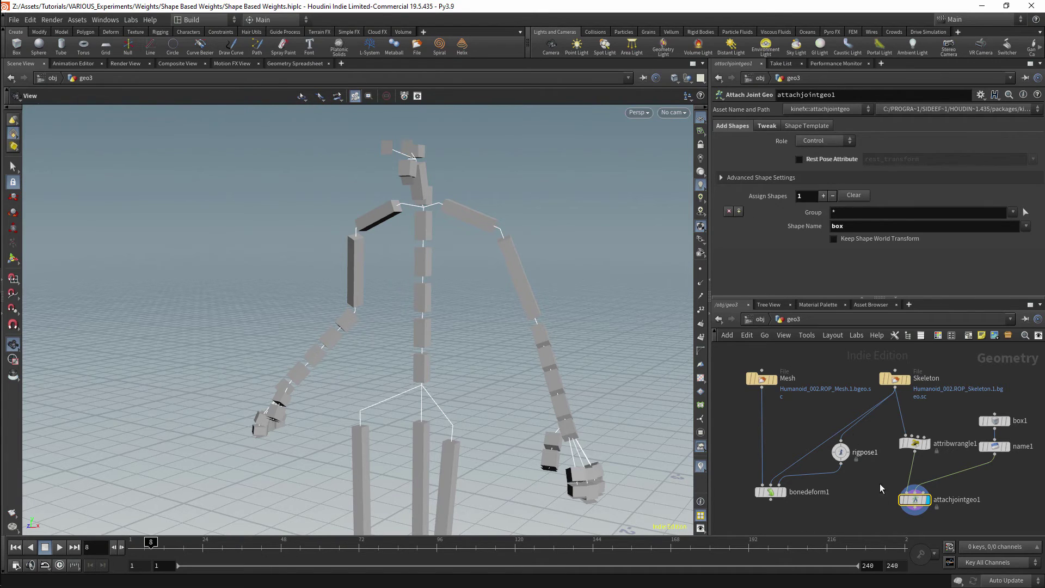
scroll(864, 455, "down", 3)
scroll(850, 468, "down", 2)
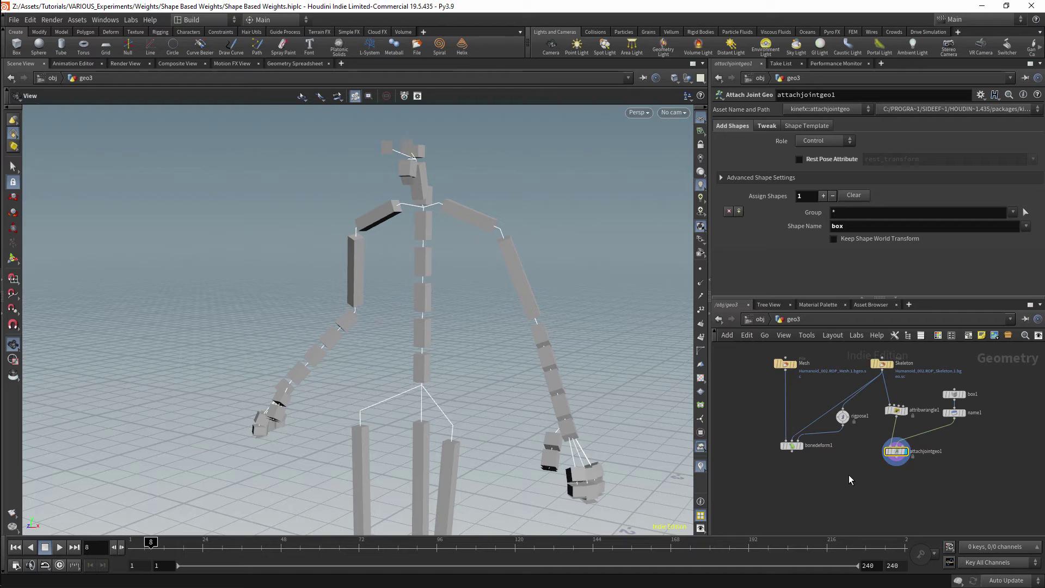
key("Tab")
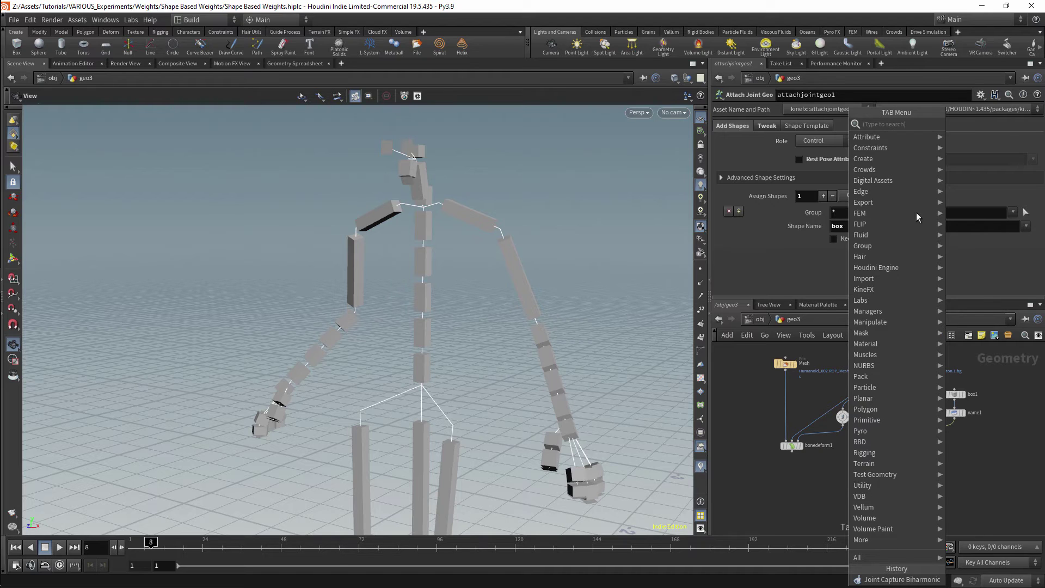
mouse_move(886, 293)
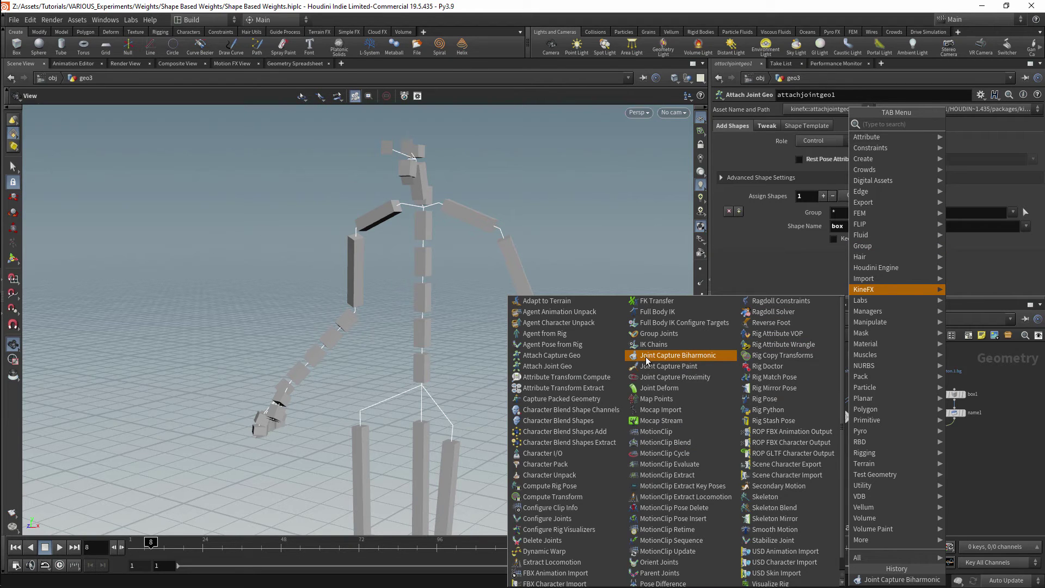
left_click(685, 360)
left_click(880, 482)
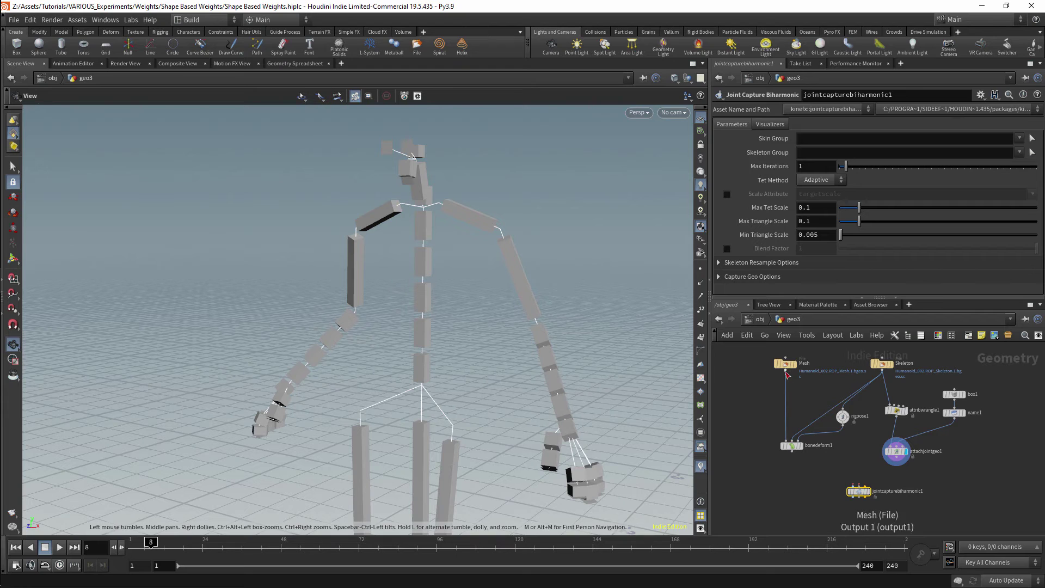
Wire Mesh and attachjointgeo1 into the Joint Capture Biharmonic node, placing a copy of rigpose1 before its pose input.
left_click_drag(786, 370, 859, 487)
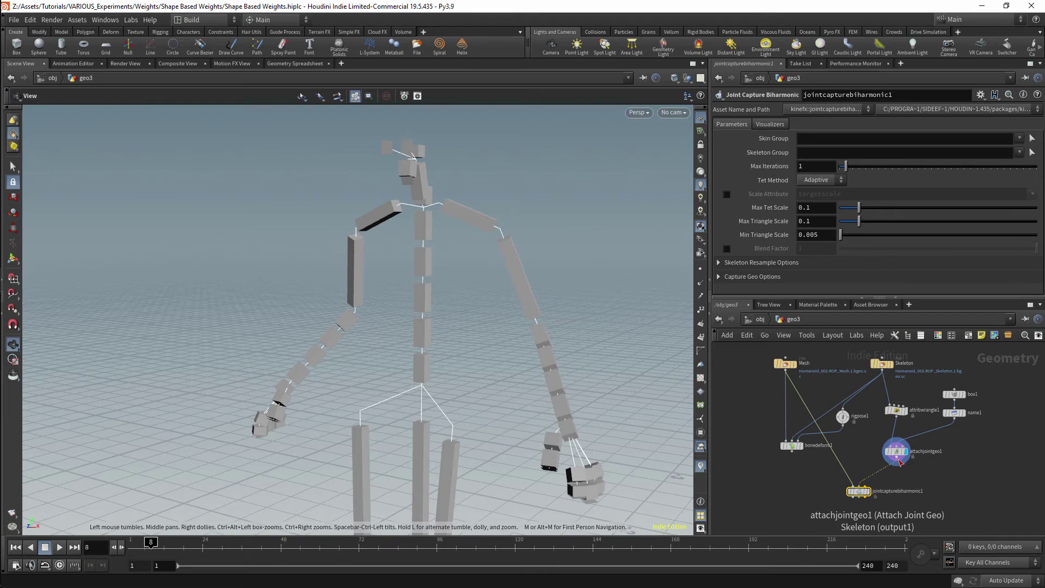
left_click_drag(900, 463, 875, 492)
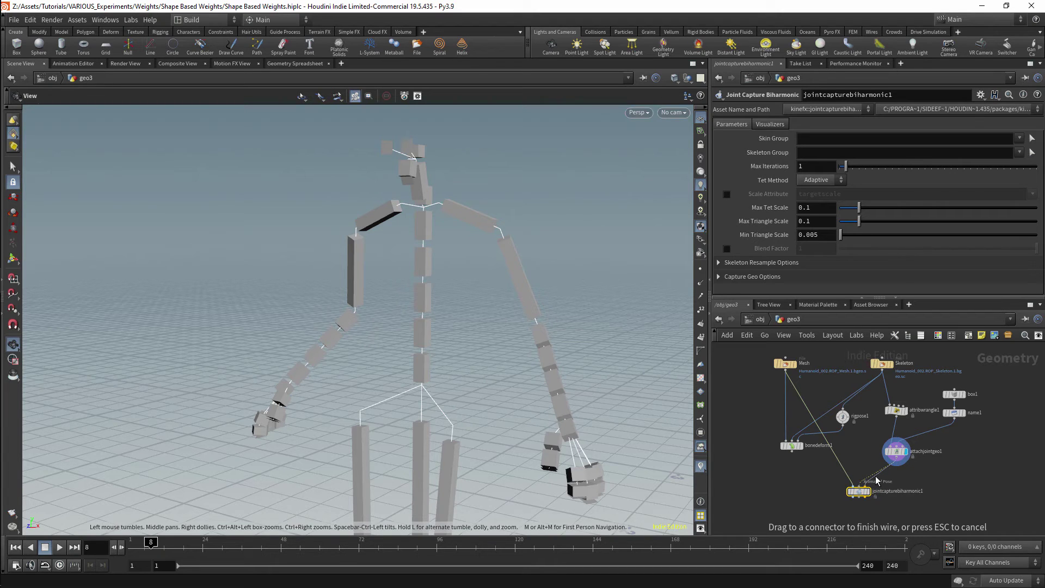
left_click_drag(877, 480, 876, 481)
left_click_drag(849, 425, 910, 492, "alt")
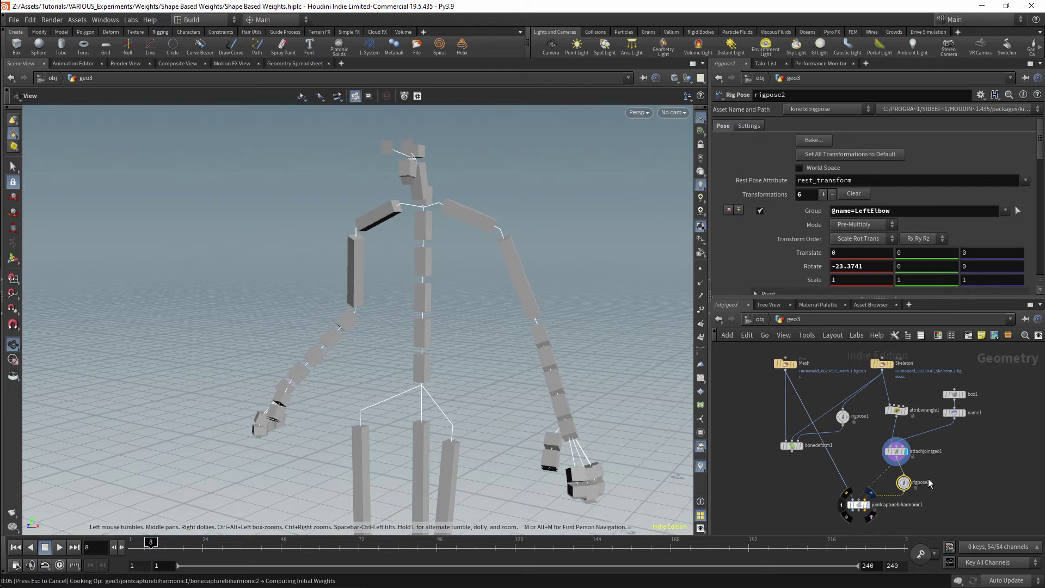
Add a Bone Deform node fed by the Joint Capture Biharmonic node's outputs and display it.
middle_click_drag(931, 484, 933, 449)
key("Tab")
type("n")
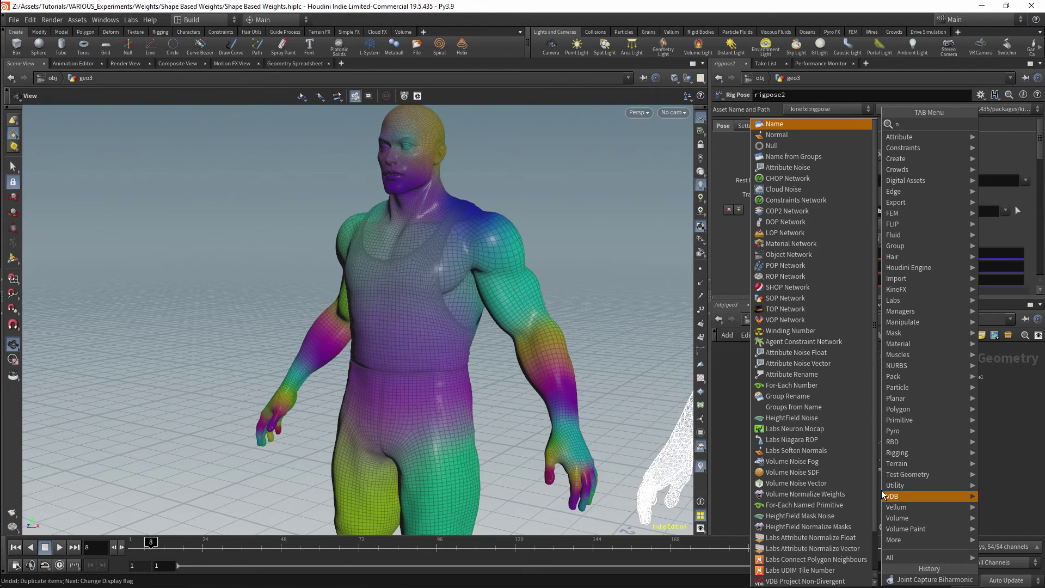
type("ormal")
key("Return")
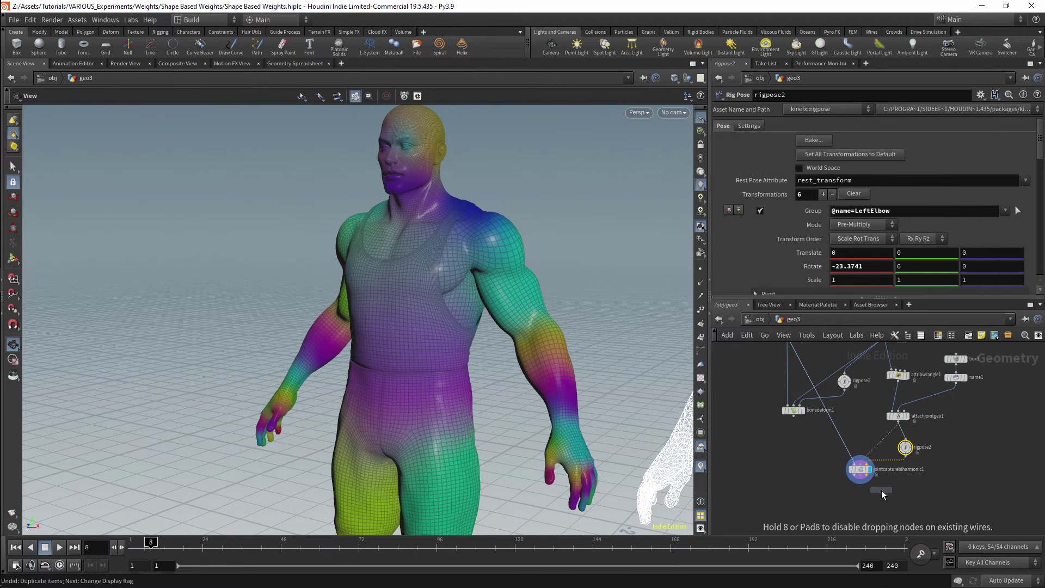
left_click(863, 493)
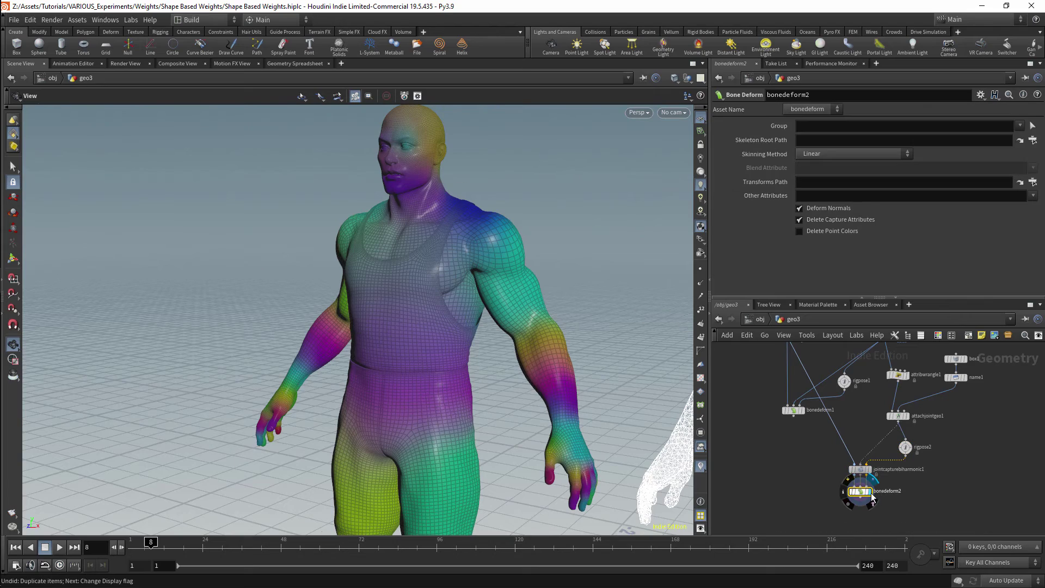
Compare the posed character's deformation between bonedeform1 and bonedeform2, viewing the second from several angles.
left_click_drag(495, 245, 675, 263)
left_click(803, 411)
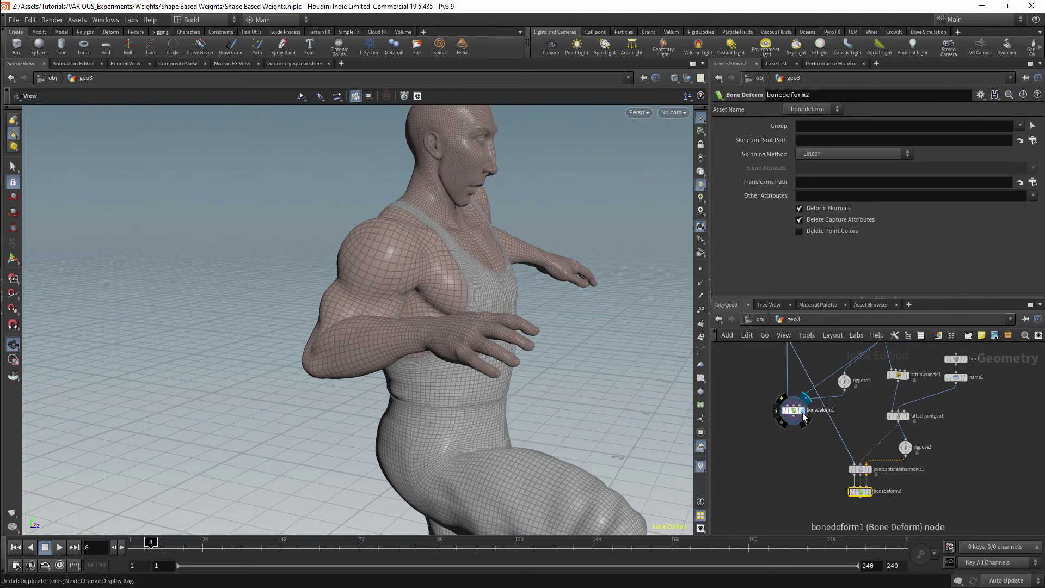
left_click(870, 492)
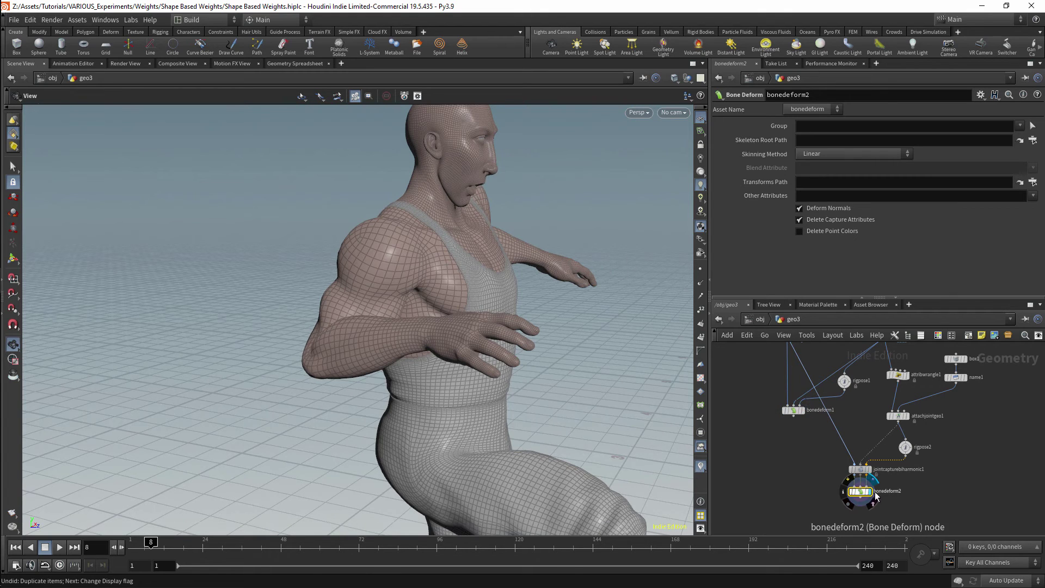
left_click_drag(572, 280, 550, 210)
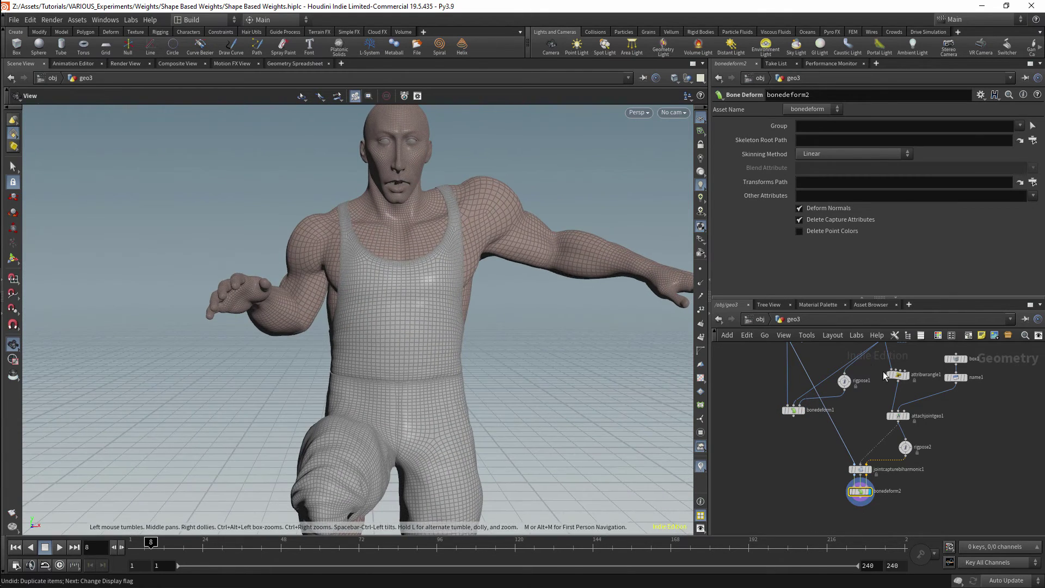
Set the Role of the Attach Joint Geo node to Capture Geo.
left_click(898, 416)
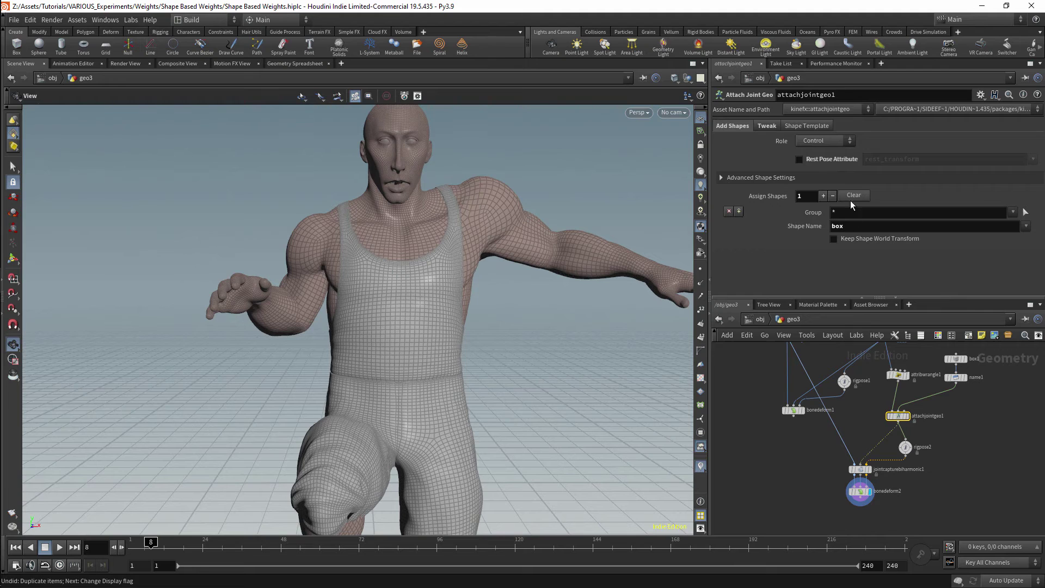
left_click(816, 143)
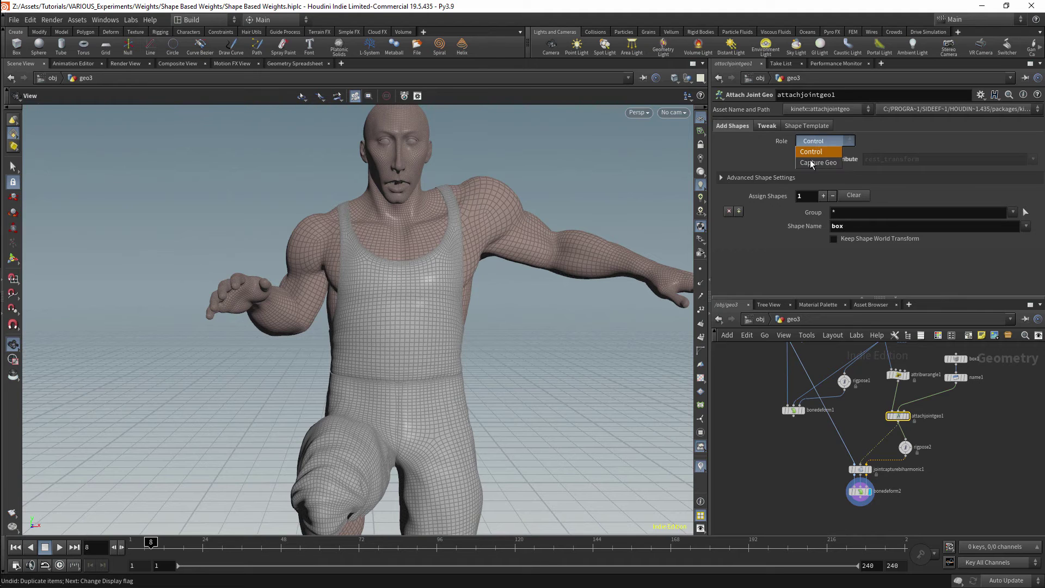
left_click(822, 164)
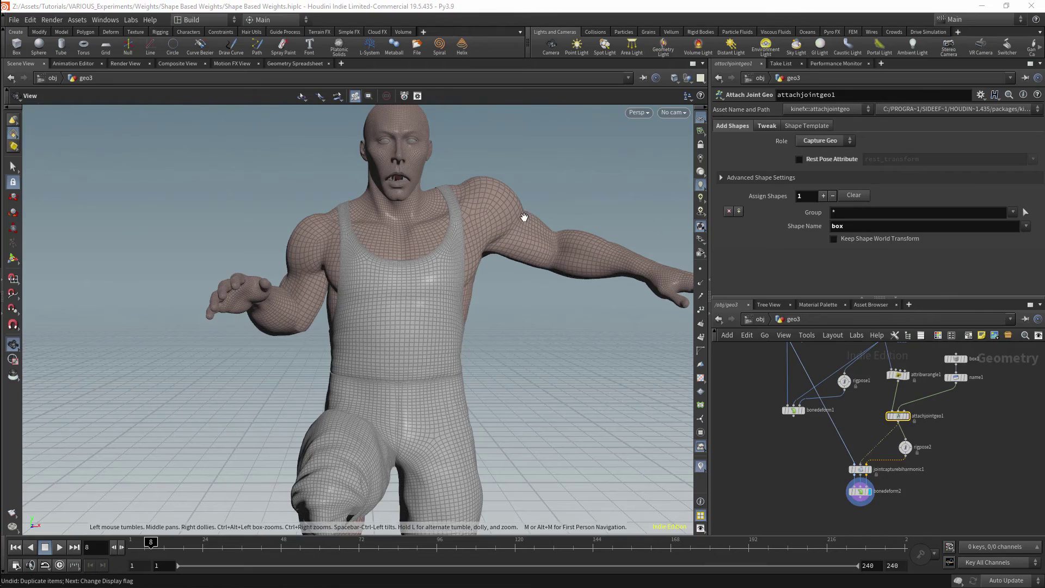
Display the Joint Capture Biharmonic node and enable Use Capture Geo in its Capture Geo Options.
left_click_drag(527, 217, 553, 250)
mouse_move(799, 427)
left_click_drag(555, 335, 533, 375)
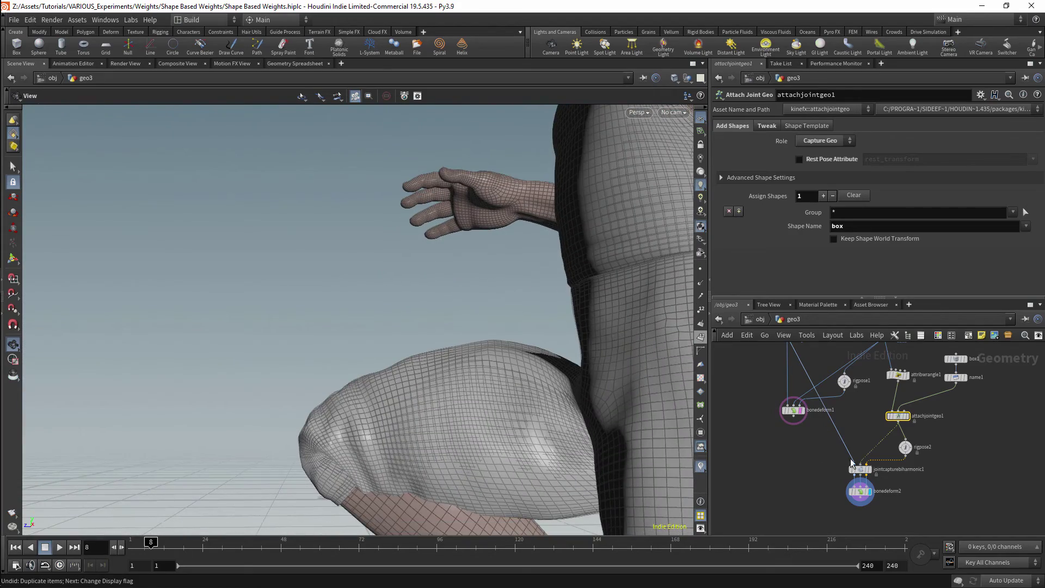
left_click(872, 475)
left_click_drag(539, 326, 613, 287)
left_click(753, 277)
scroll(801, 272, "down", 1)
left_click(801, 272)
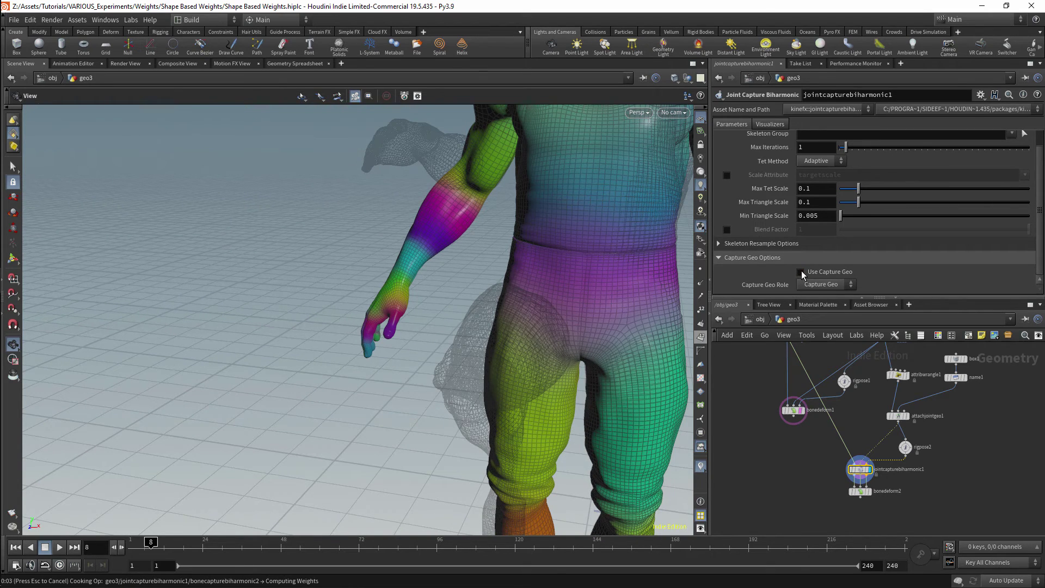
left_click(801, 272)
left_click_drag(610, 259, 544, 217)
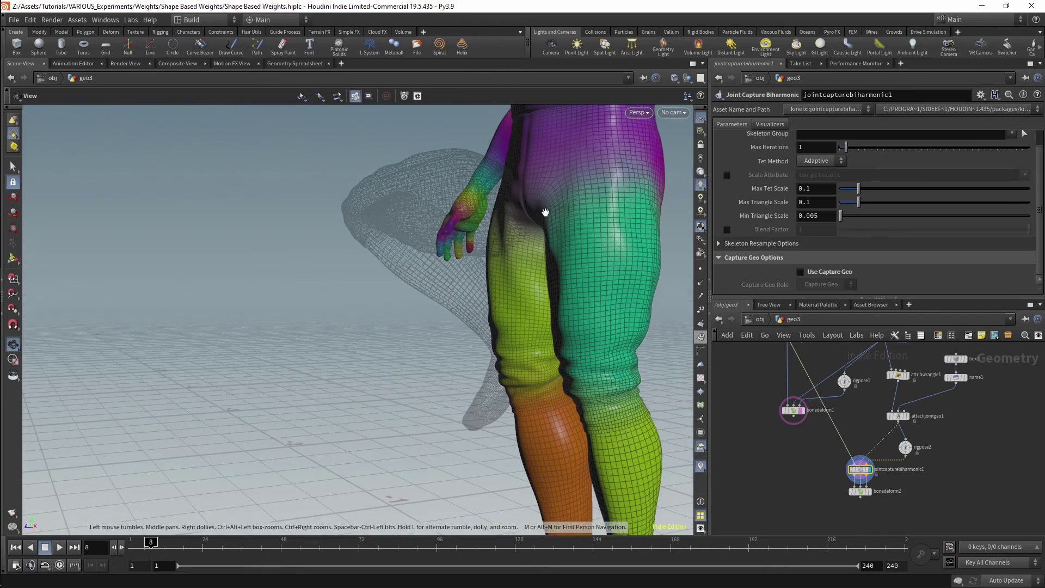
left_click(800, 271)
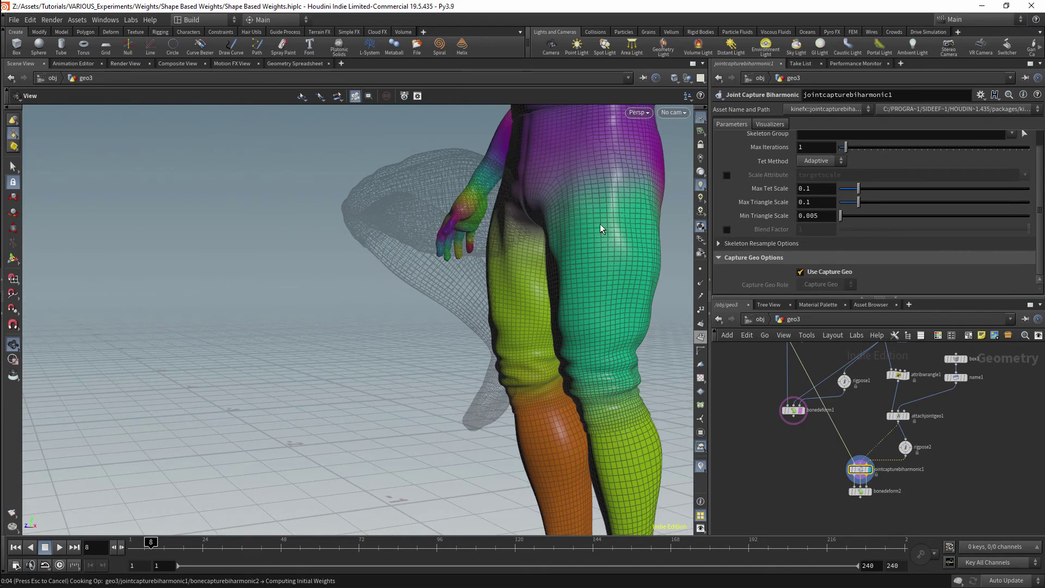
Compare the posed character's hip, arm and leg deformation between bonedeform2 with capture geometry and bonedeform1 from several angles.
middle_click_drag(618, 247, 525, 349)
middle_click_drag(875, 407, 866, 436)
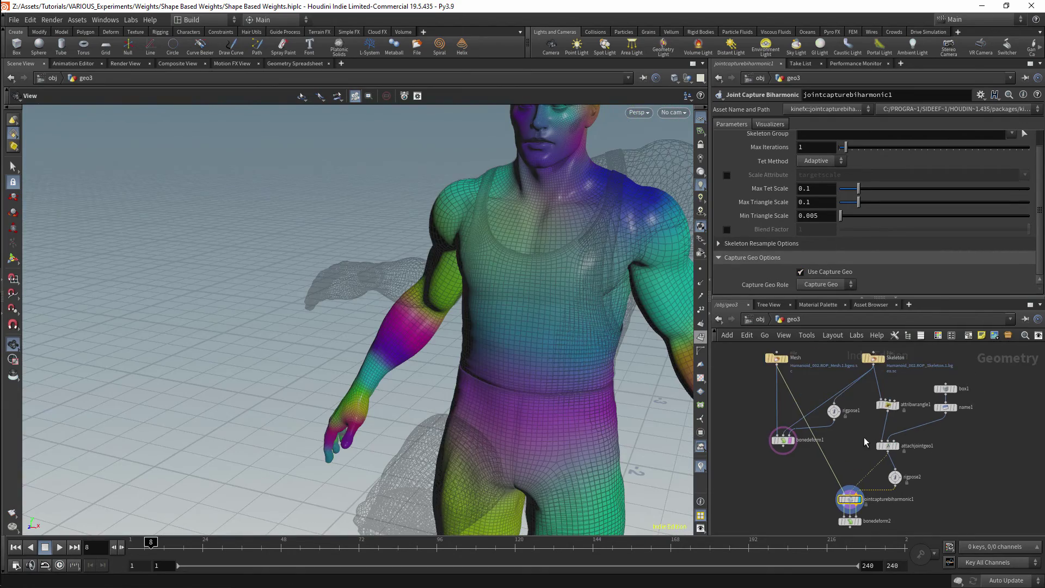
left_click(889, 446)
left_click(895, 450)
mouse_move(590, 285)
left_mouse_down()
mouse_move(534, 280)
mouse_move(605, 294)
left_mouse_up()
left_click(861, 526)
mouse_move(501, 436)
left_mouse_down()
mouse_move(602, 273)
mouse_move(543, 348)
left_mouse_up()
left_click(784, 440)
left_click(794, 440)
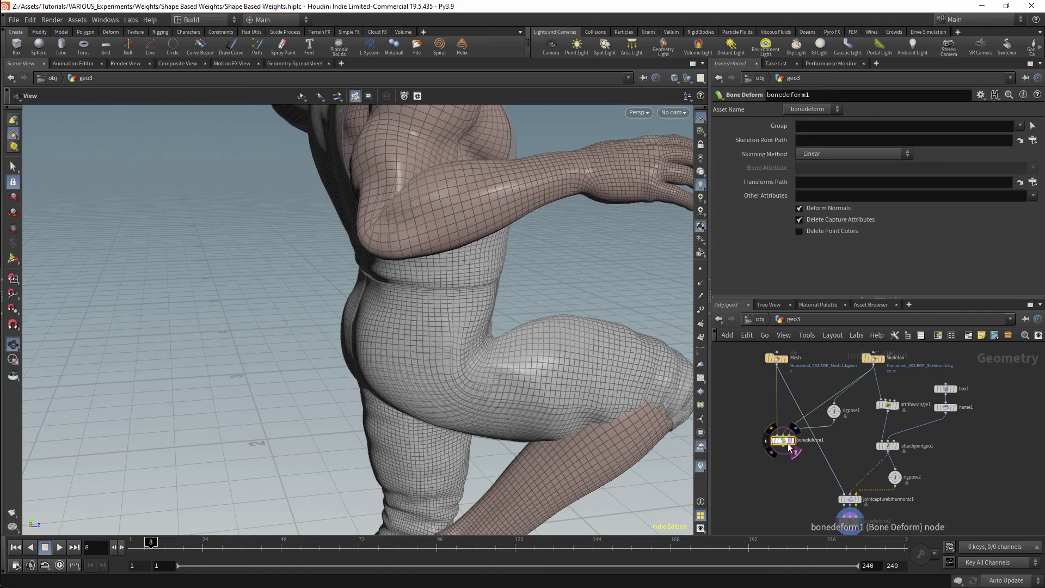
left_click_drag(551, 310, 425, 250)
left_click(862, 526)
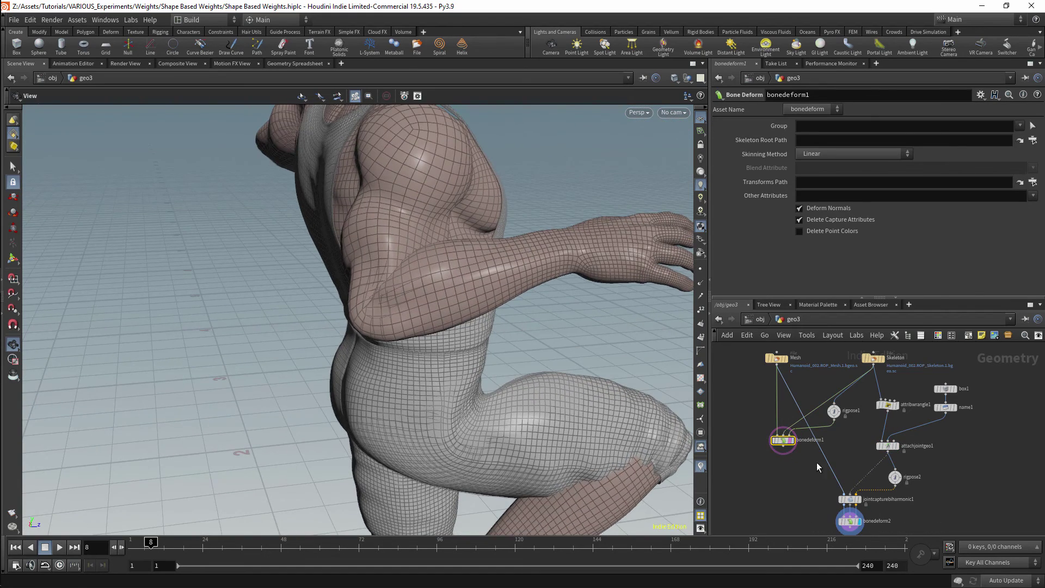
left_click_drag(479, 305, 437, 289)
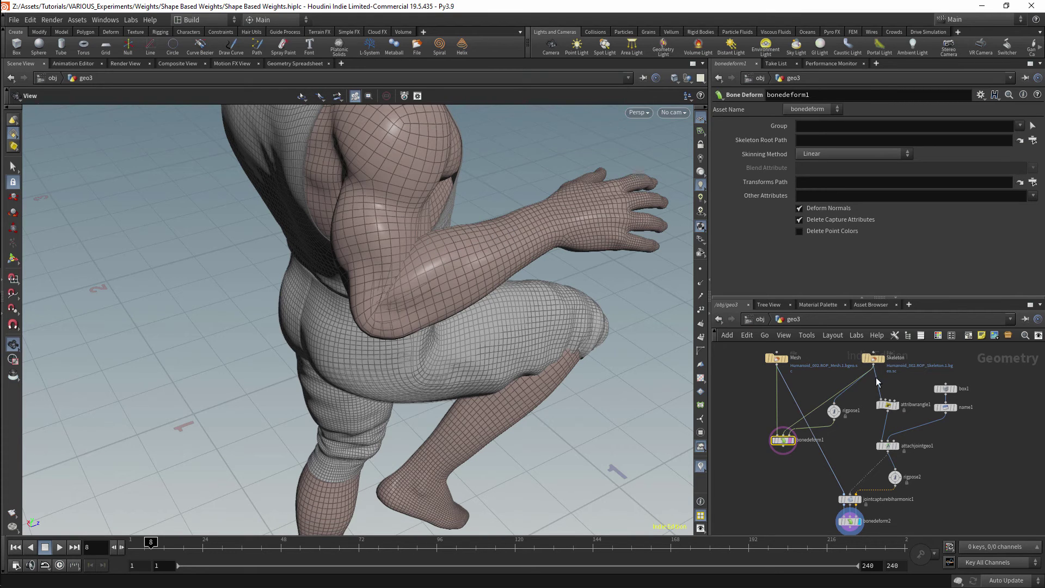
Try a Lengthoffset of 0.9 on attribwrangle1 with the attached boxes displayed, and inspect the elbow and knee on bonedeform2.
left_click(887, 445)
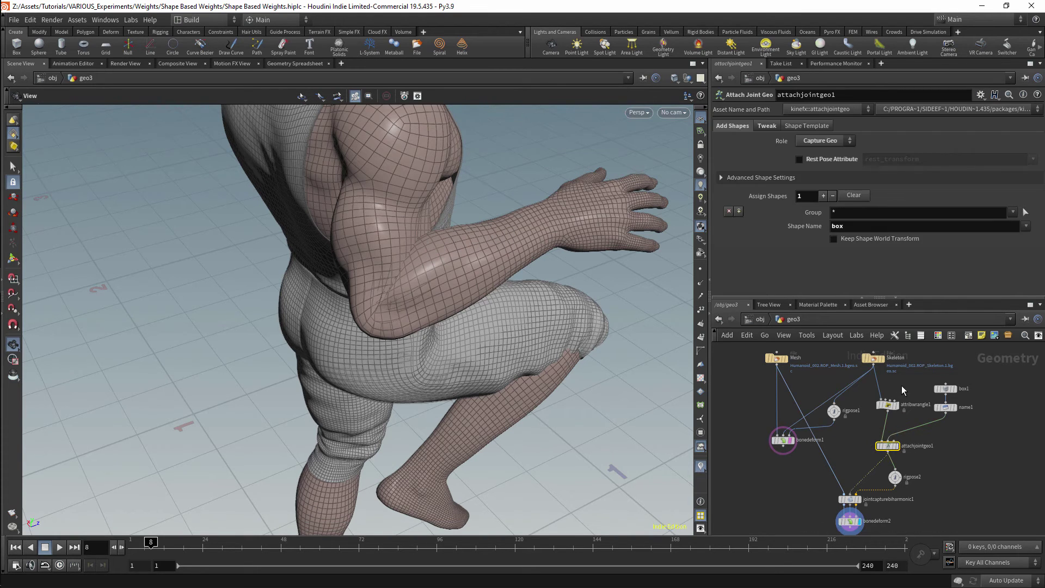
left_click(888, 405)
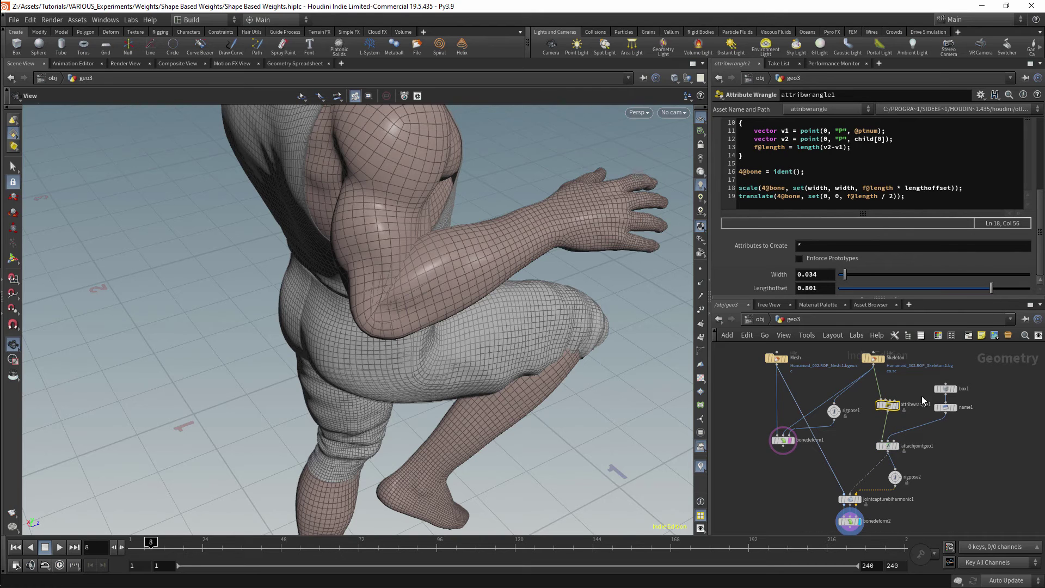
left_click(897, 404)
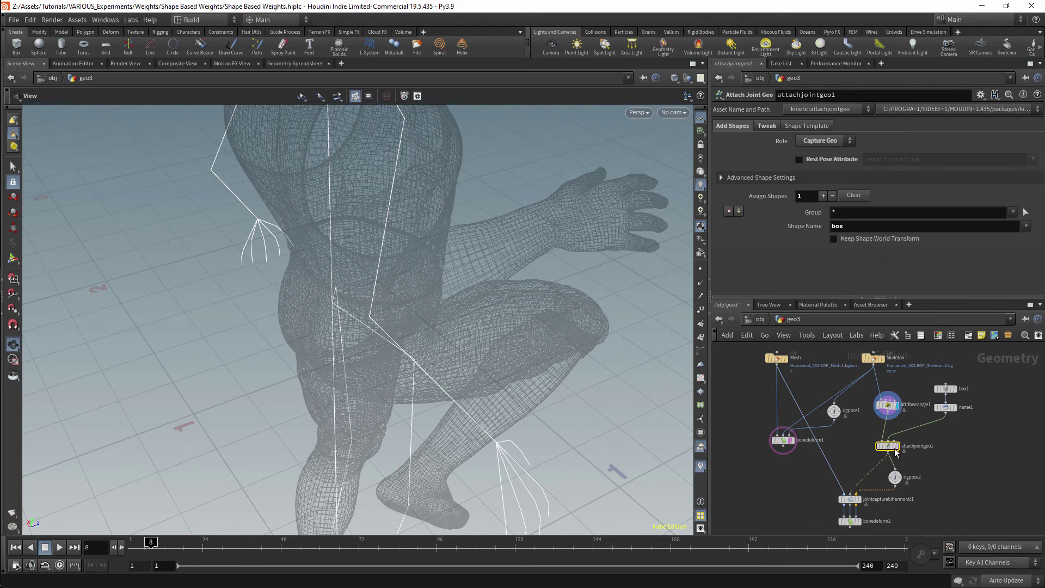
left_click(896, 445)
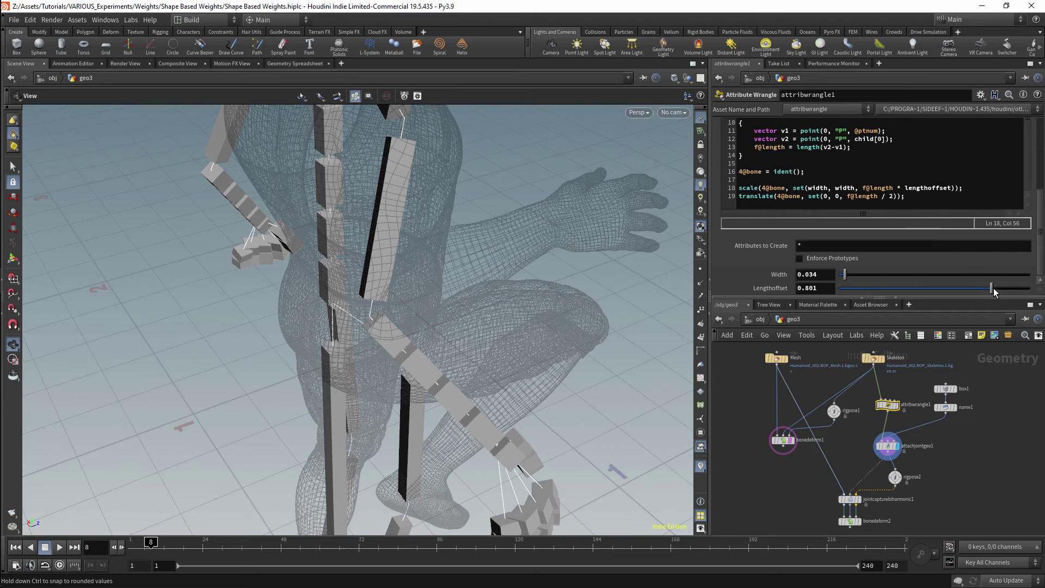
left_click_drag(992, 288, 1011, 289)
left_click(860, 521)
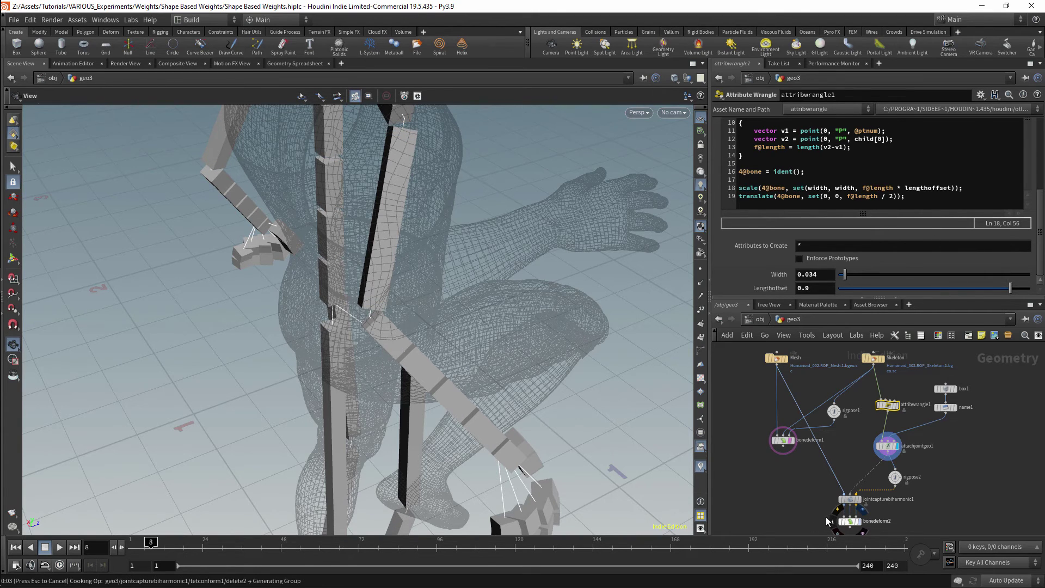
left_click(849, 521)
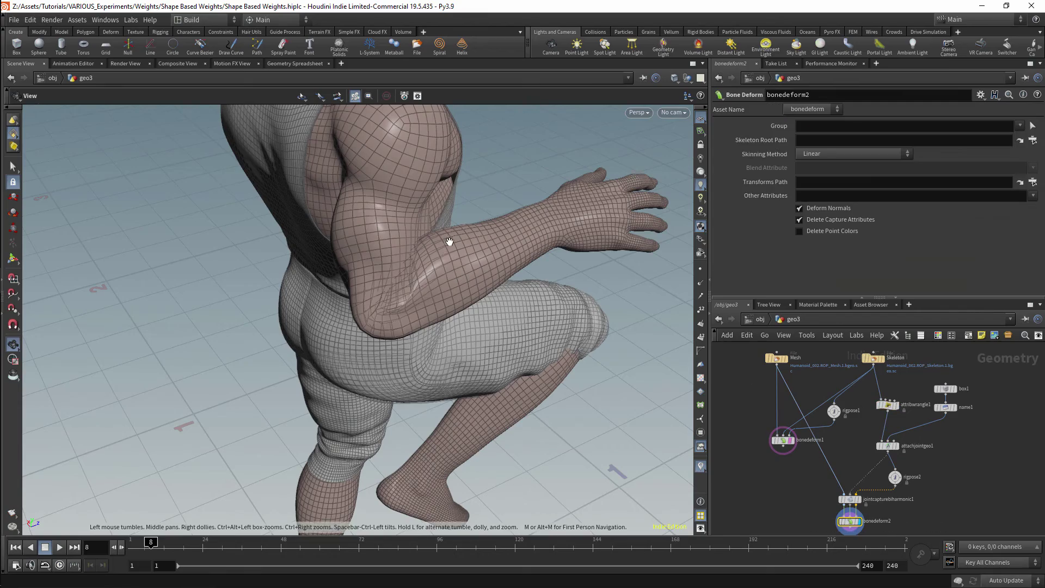
scroll(450, 242, "up", 10)
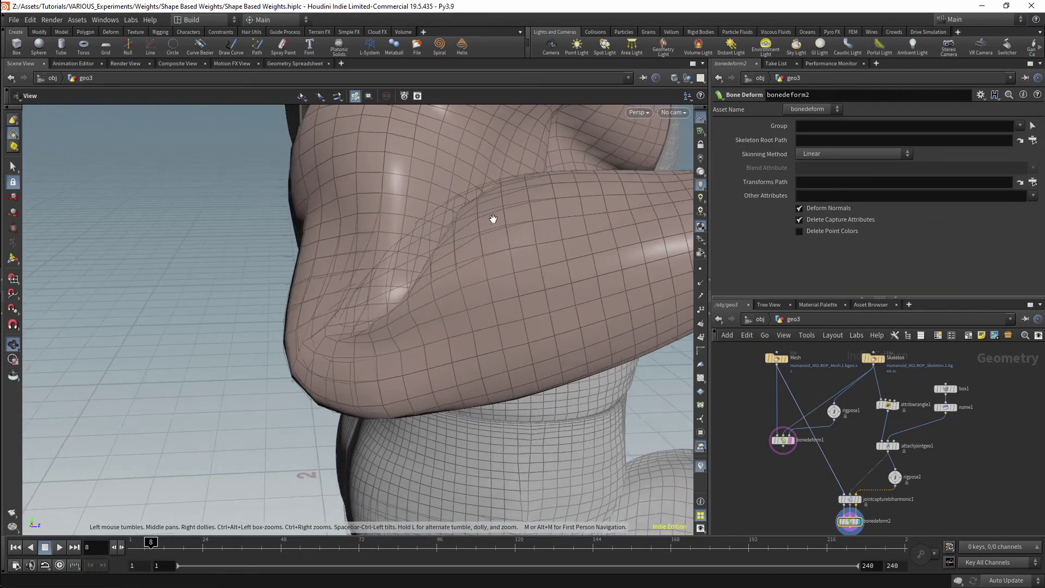
left_click_drag(455, 222, 545, 272)
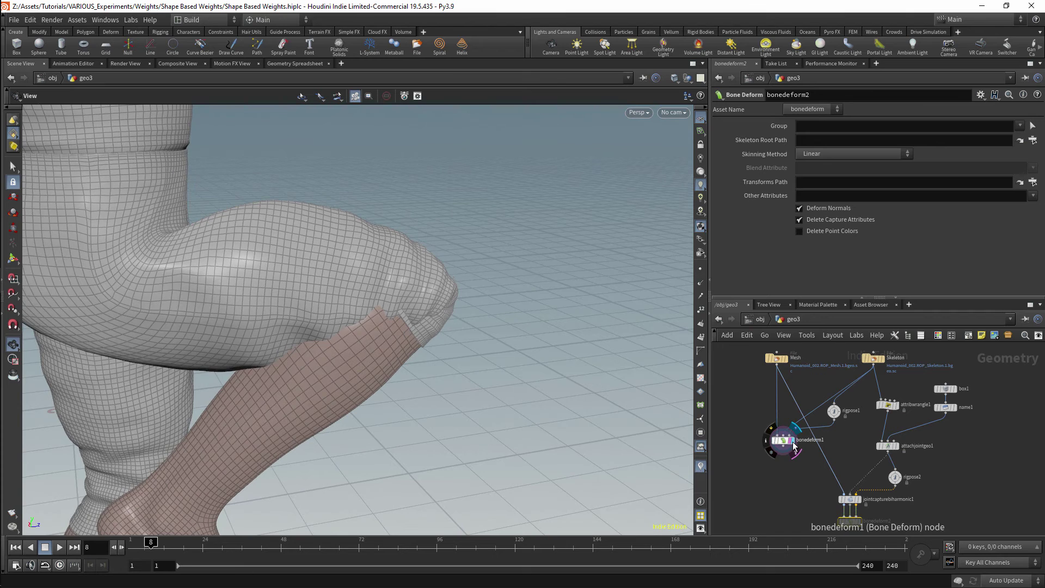
left_click_drag(672, 419, 476, 320)
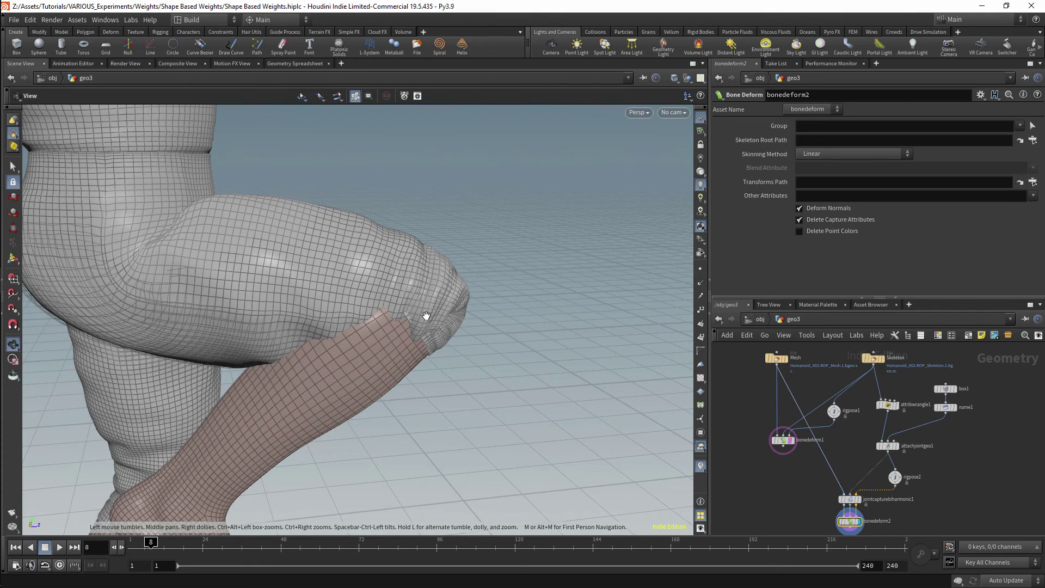
Try a Lengthoffset of 0.635 on attribwrangle1, and set it to 0.852.
middle_click_drag(907, 447, 915, 430)
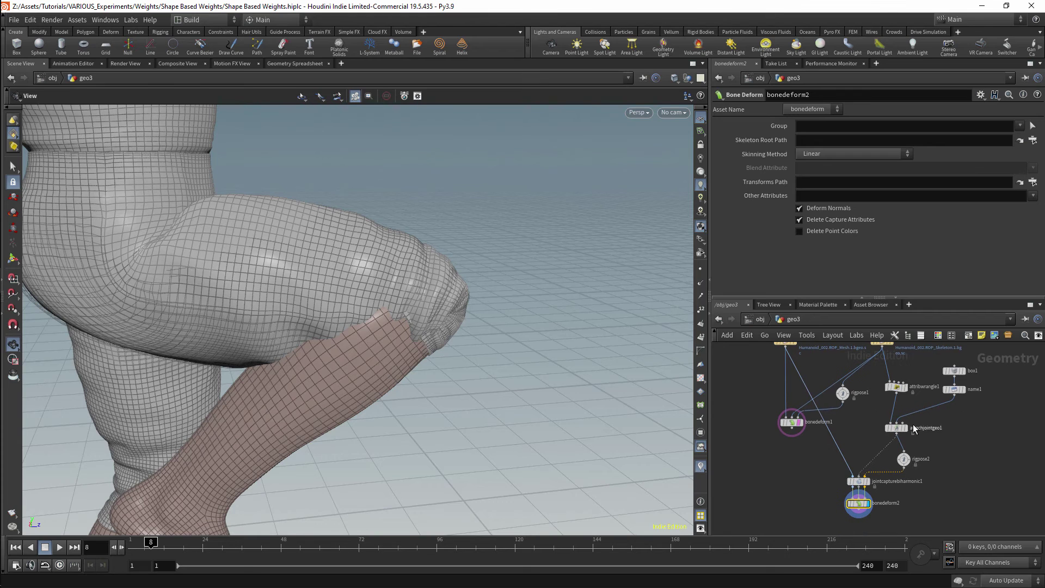
left_click(905, 385)
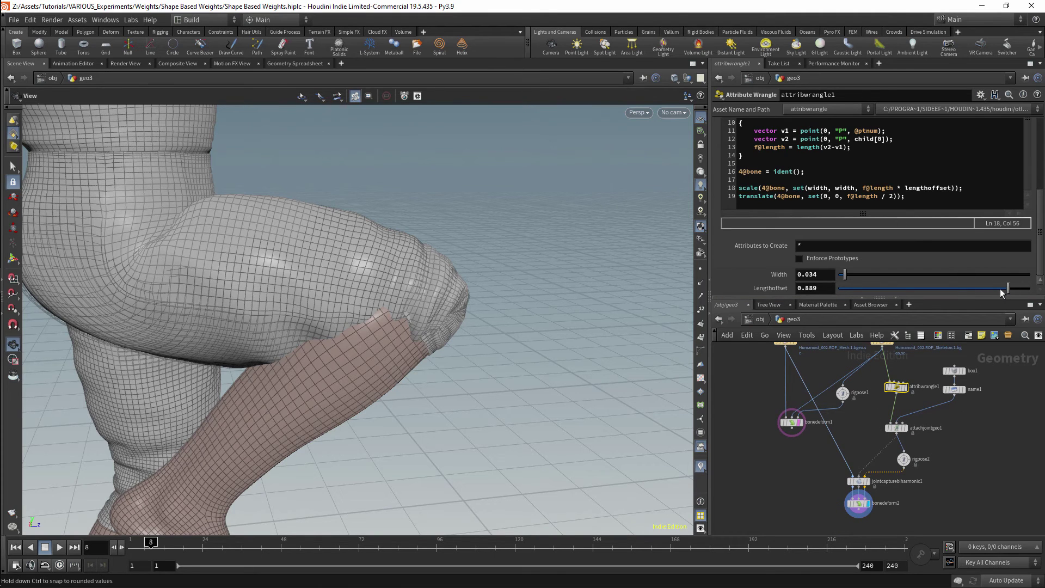
left_click(960, 290)
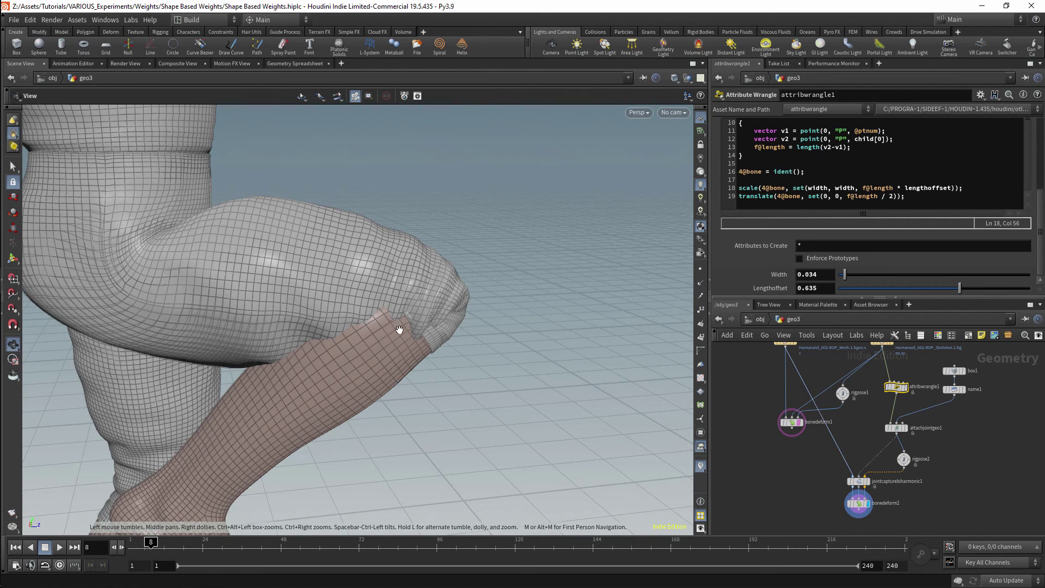
scroll(381, 370, "down", 5)
left_click(1002, 288)
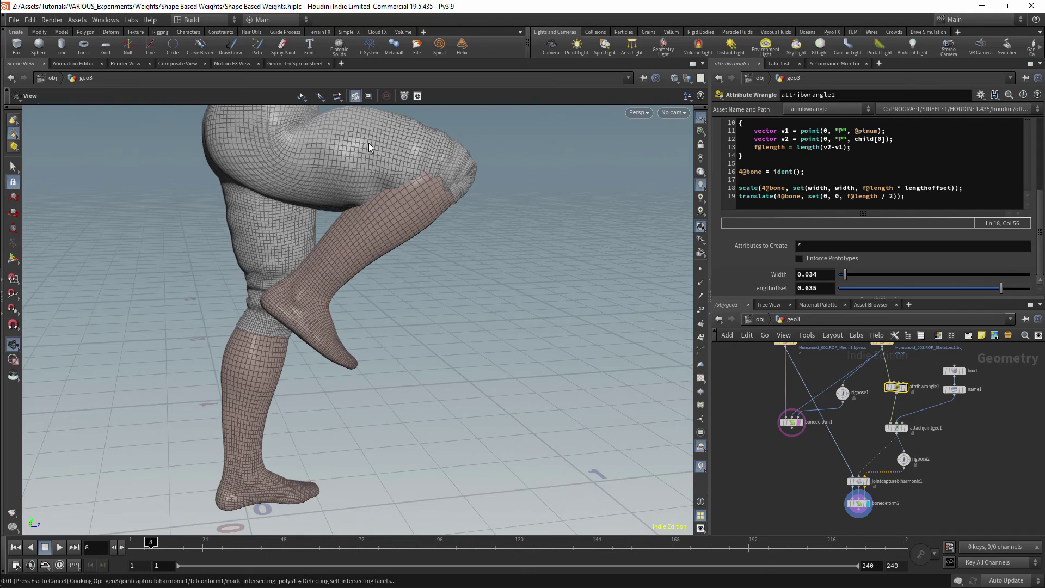
middle_click_drag(323, 131, 339, 264)
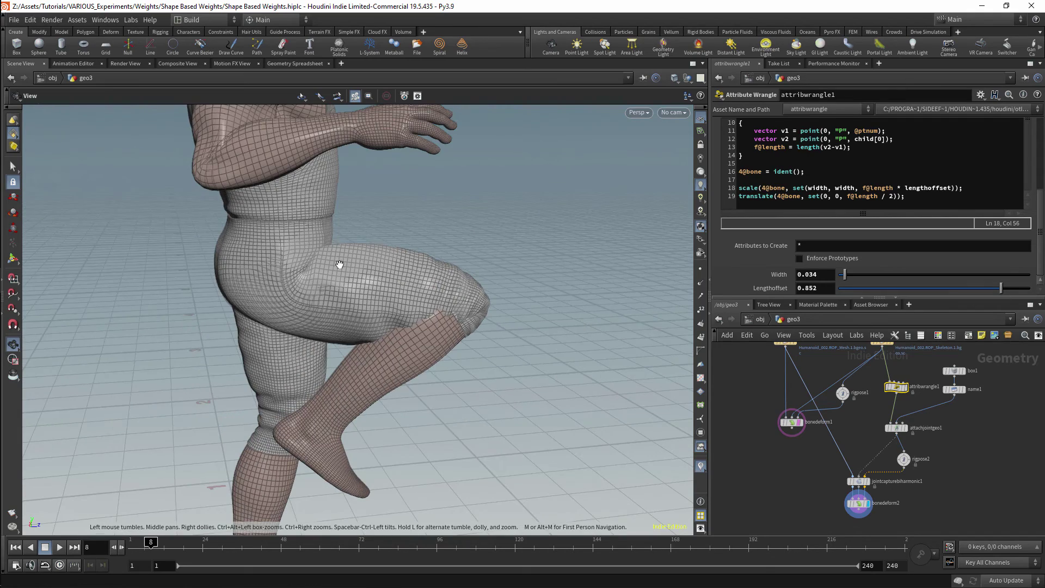
Examine the posed leg, and compare the head and mouth deformation between bonedeform2 and bonedeform1 in profile.
left_click_drag(380, 307, 388, 276)
scroll(364, 241, "up", 5)
scroll(409, 243, "down", 5)
left_click_drag(455, 245, 408, 280)
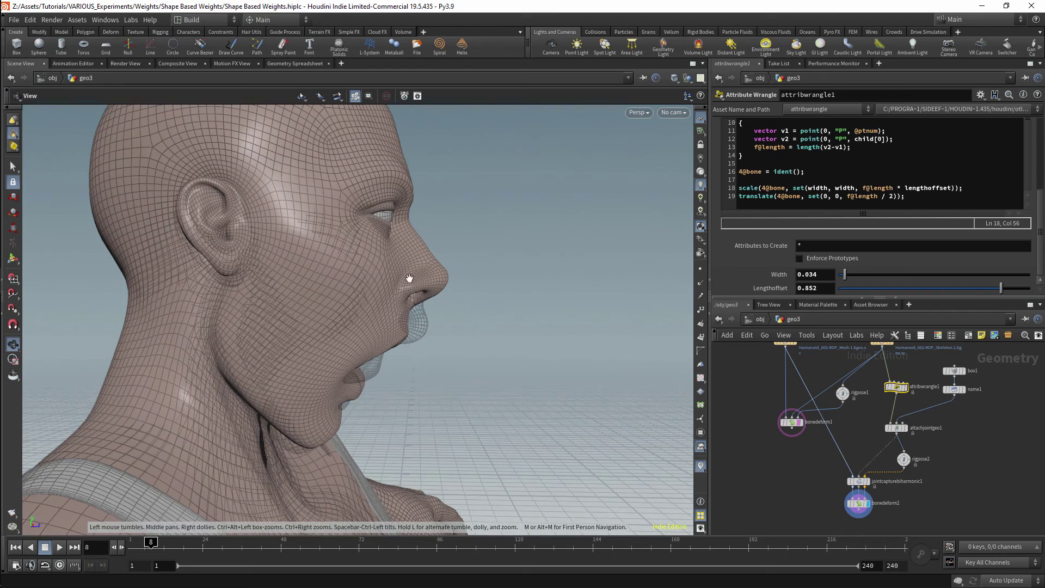
scroll(406, 296, "up", 3)
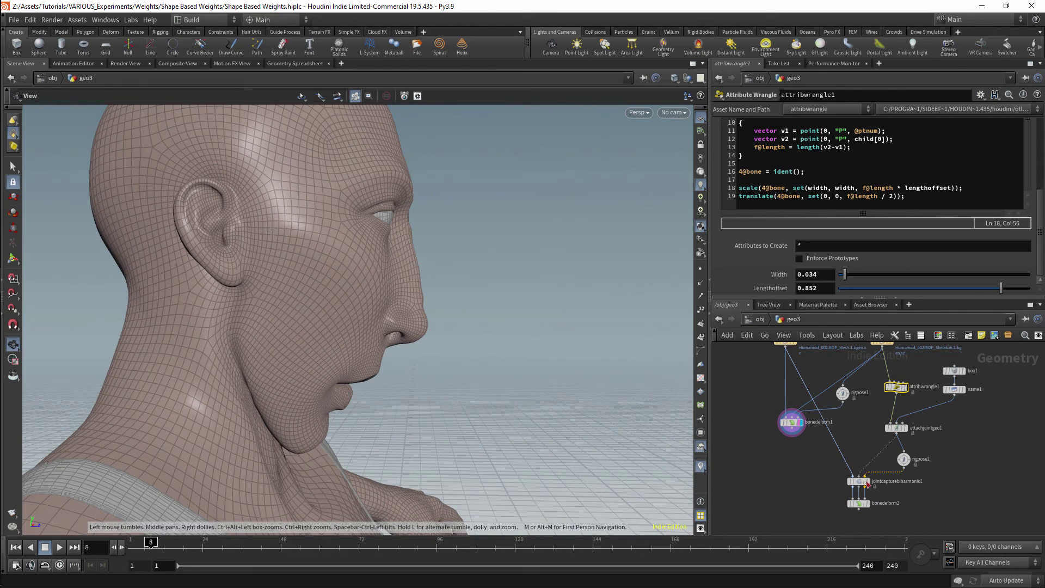
left_click(868, 503)
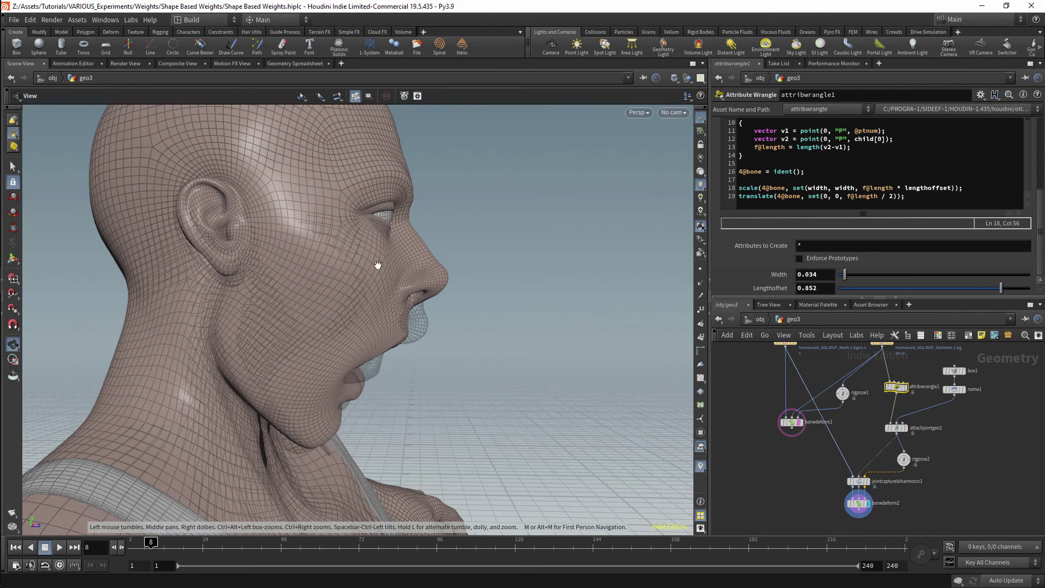
left_click_drag(422, 267, 422, 324)
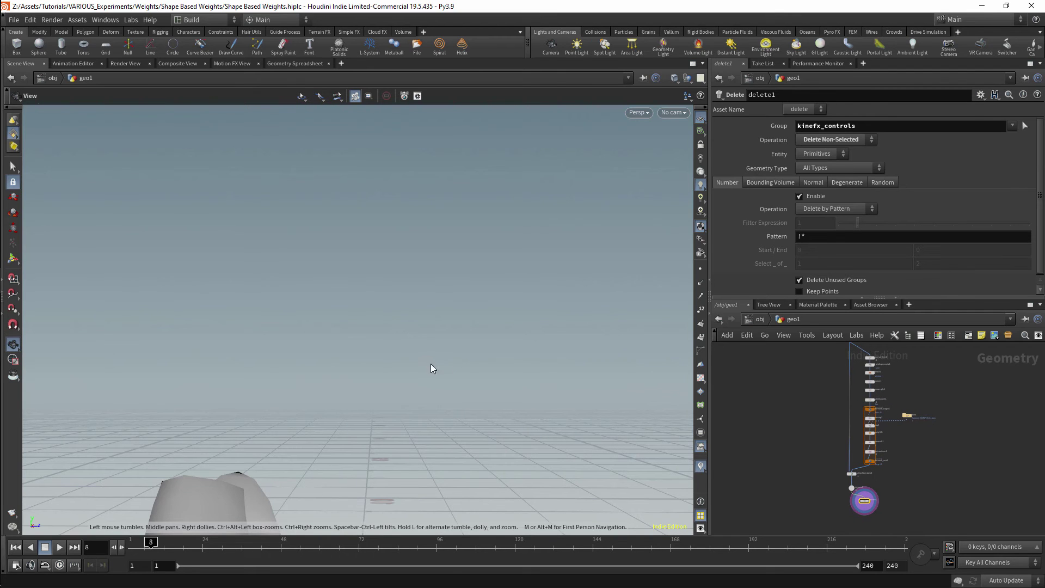
Examine the rounded capture shapes along the spine and arm output by delete1 in the geo1 network.
key("x")
left_click_drag(432, 312, 404, 256)
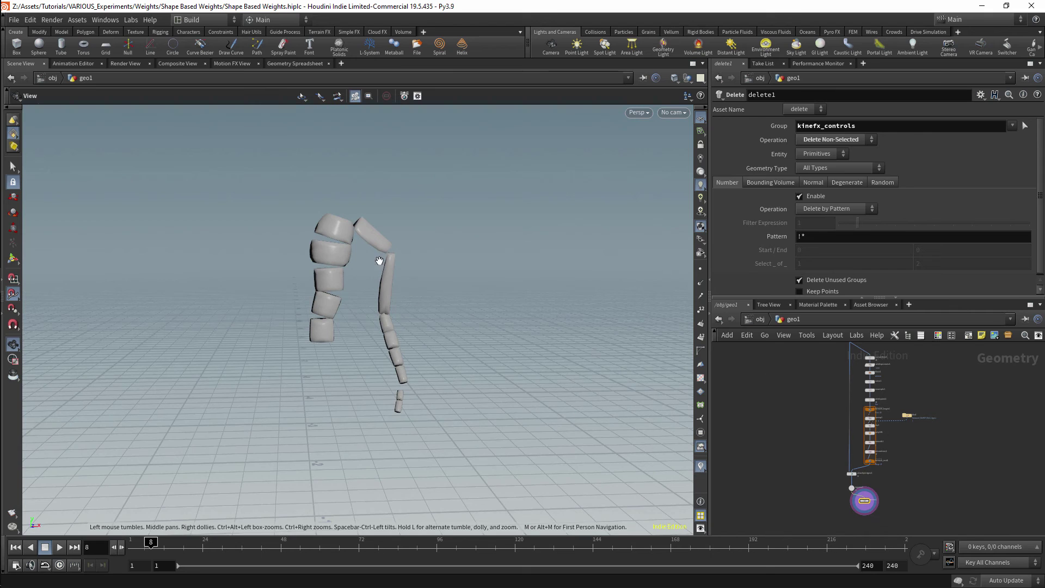
left_click_drag(386, 230, 382, 220)
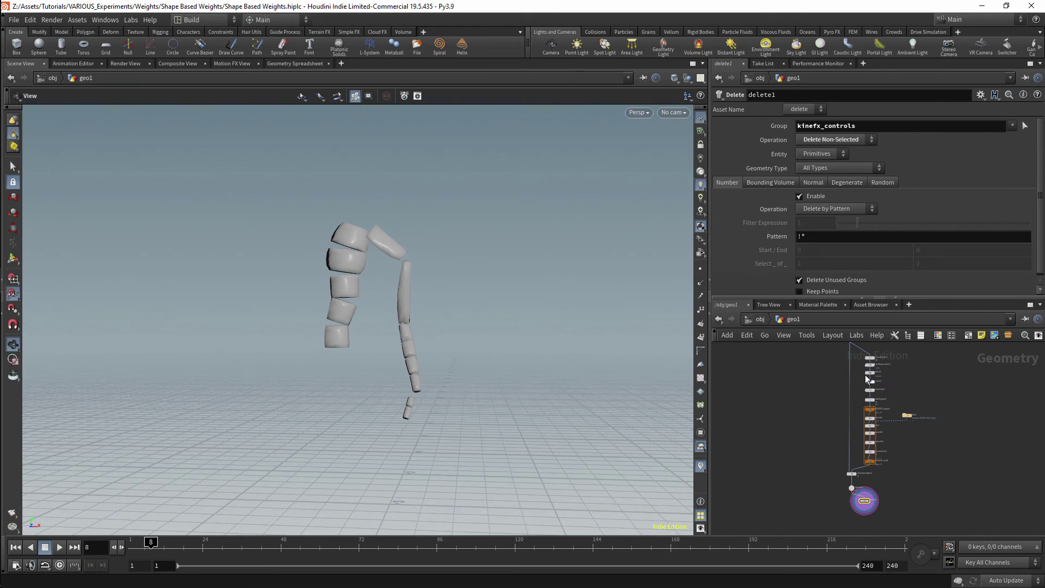
left_click_drag(569, 368, 474, 307)
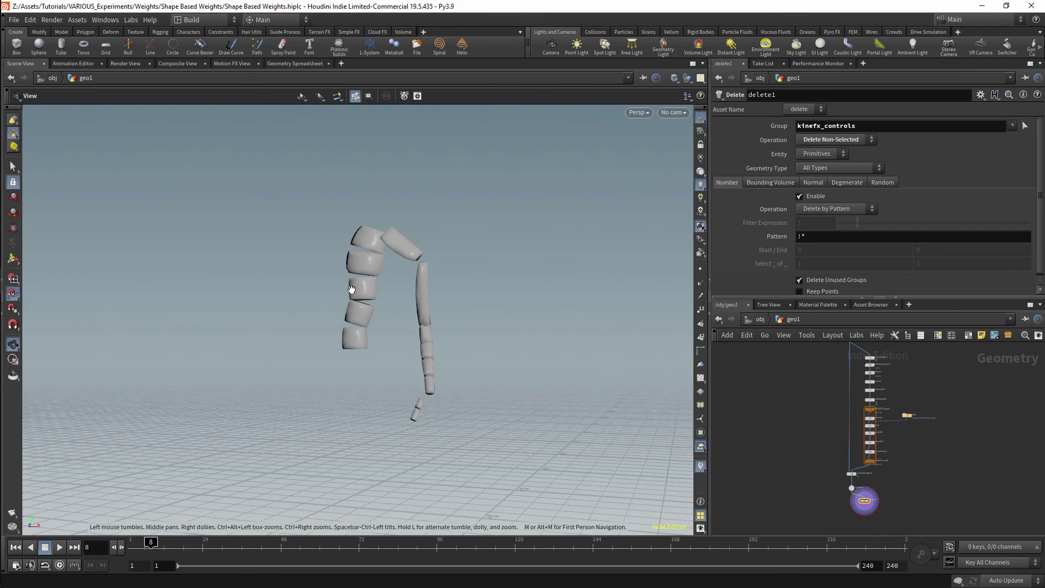
scroll(452, 318, "up", 10)
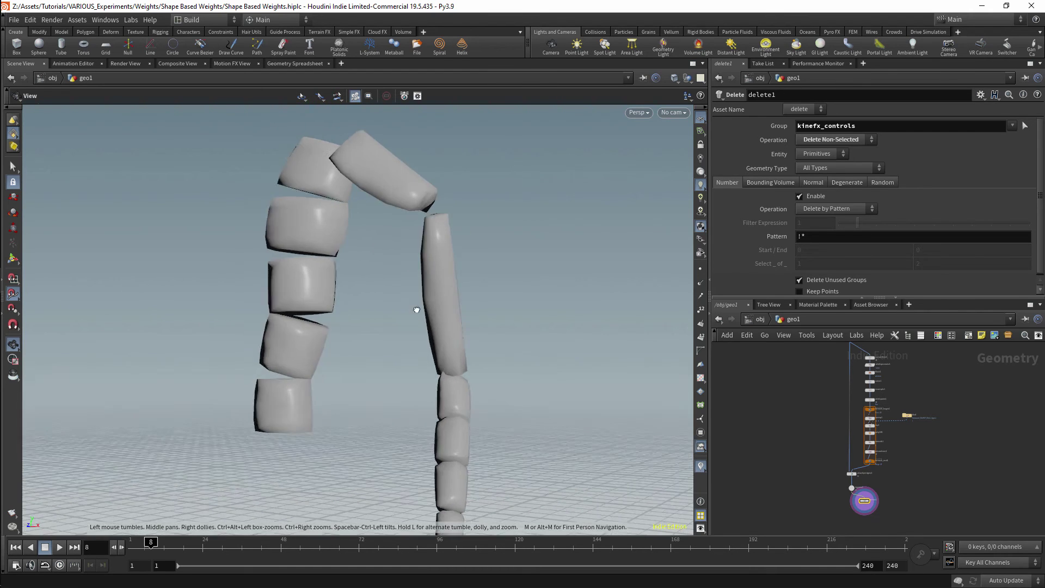
left_click_drag(335, 315, 413, 302)
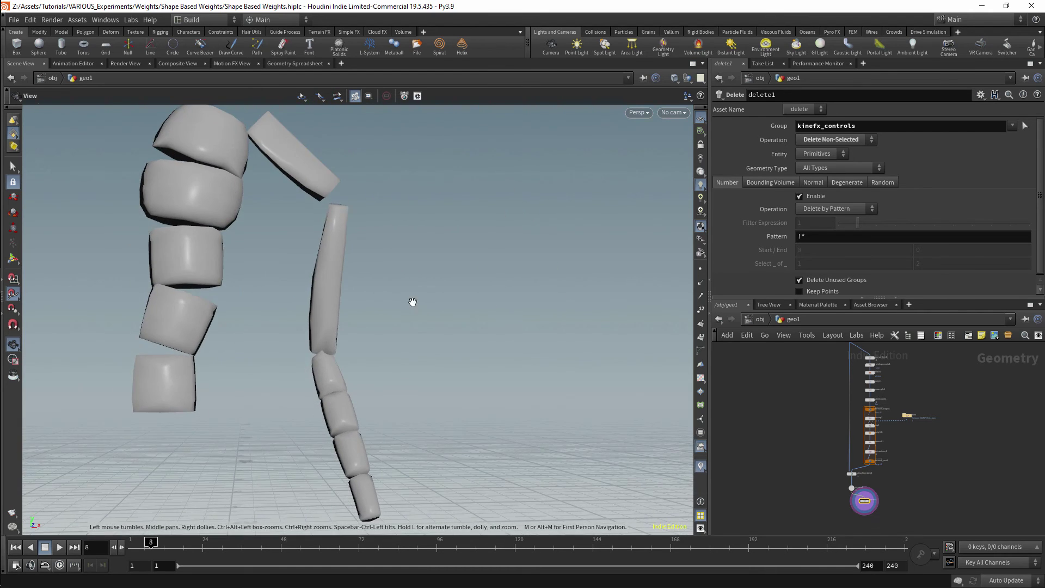
Display tetconform1 inside the for-each block and examine the tetrahedral meshes of the spine and arm shapes.
scroll(920, 414, "up", 8)
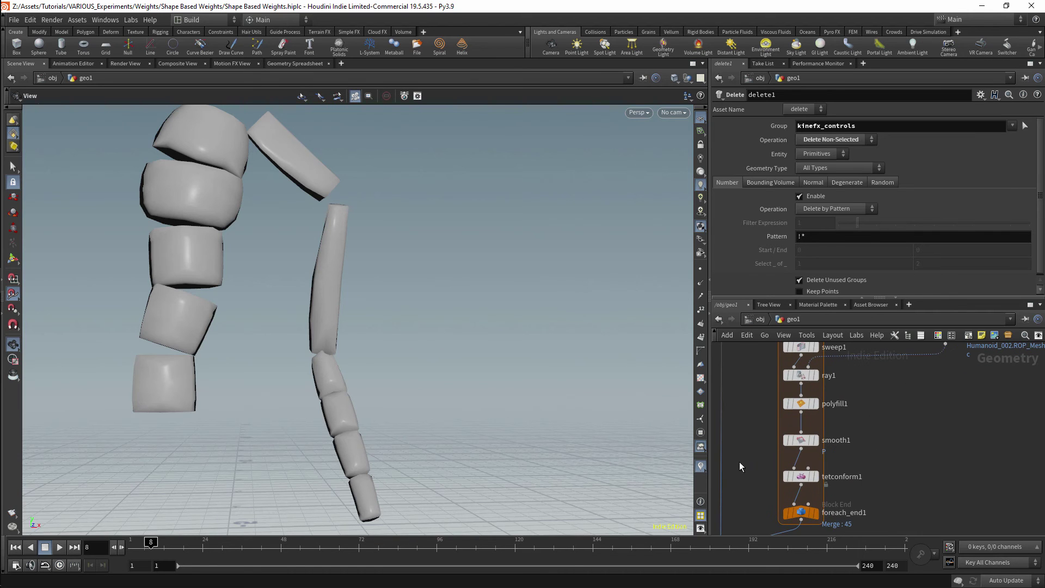
left_click(815, 479)
left_click(815, 477)
left_click_drag(373, 292, 385, 209)
left_click_drag(446, 240, 454, 332)
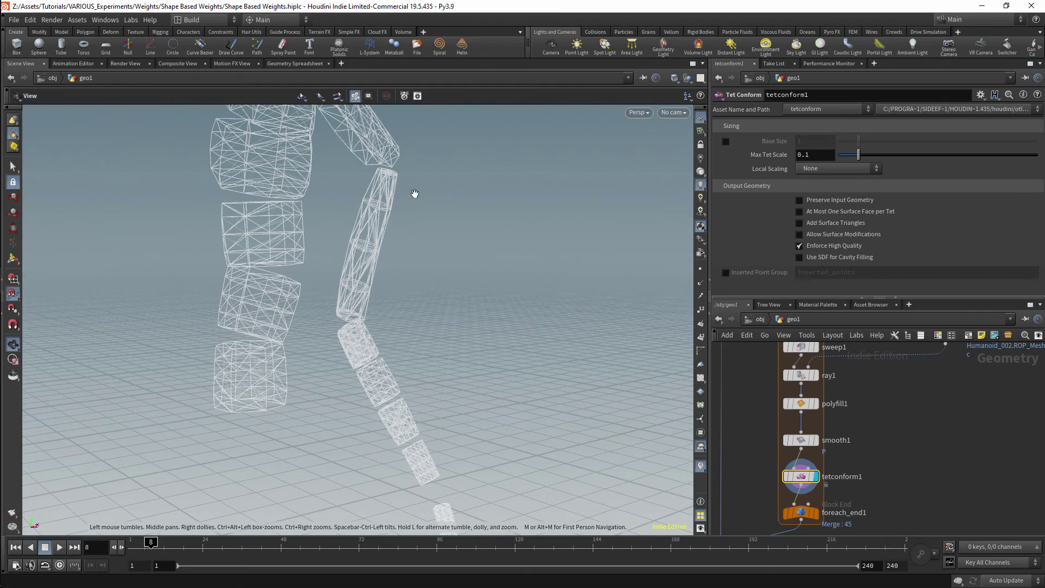
left_click_drag(414, 194, 436, 233)
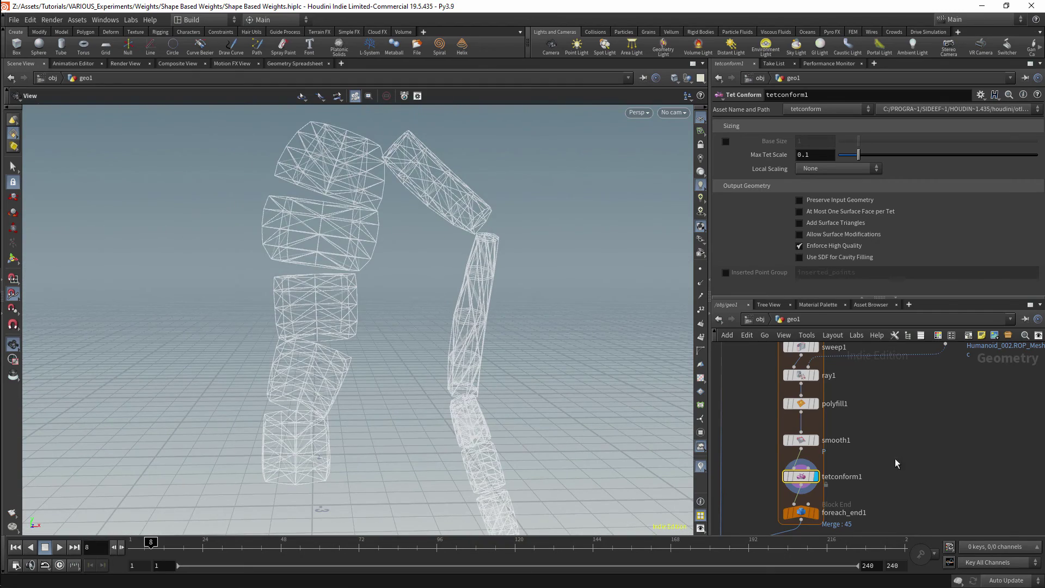
middle_click_drag(897, 464, 960, 348)
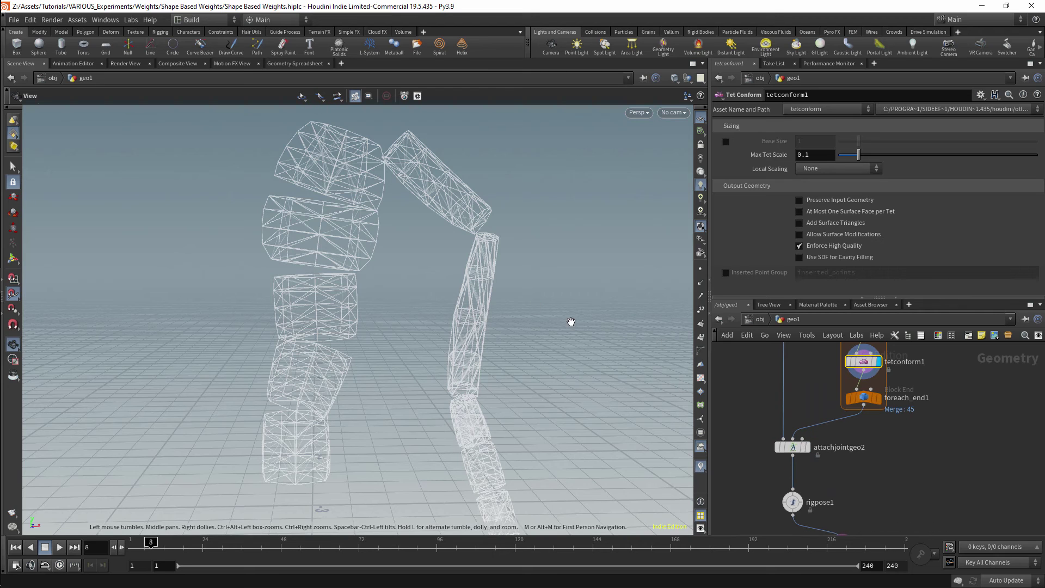
Display the merged shapes of the whole body at foreach_end1, and examine the shape assignments of attachjointgeo2.
middle_click_drag(879, 404, 885, 518)
left_click(881, 513)
left_click_drag(565, 358, 431, 380)
right_click_drag(431, 380, 552, 322)
middle_click_drag(552, 322, 552, 289)
middle_click_drag(995, 469, 976, 389)
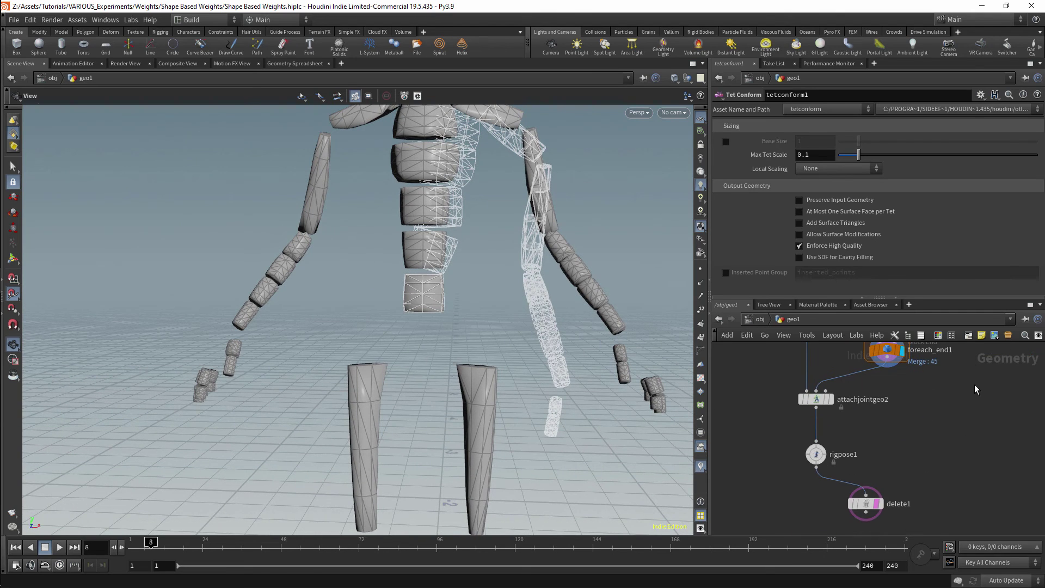
left_click(816, 399)
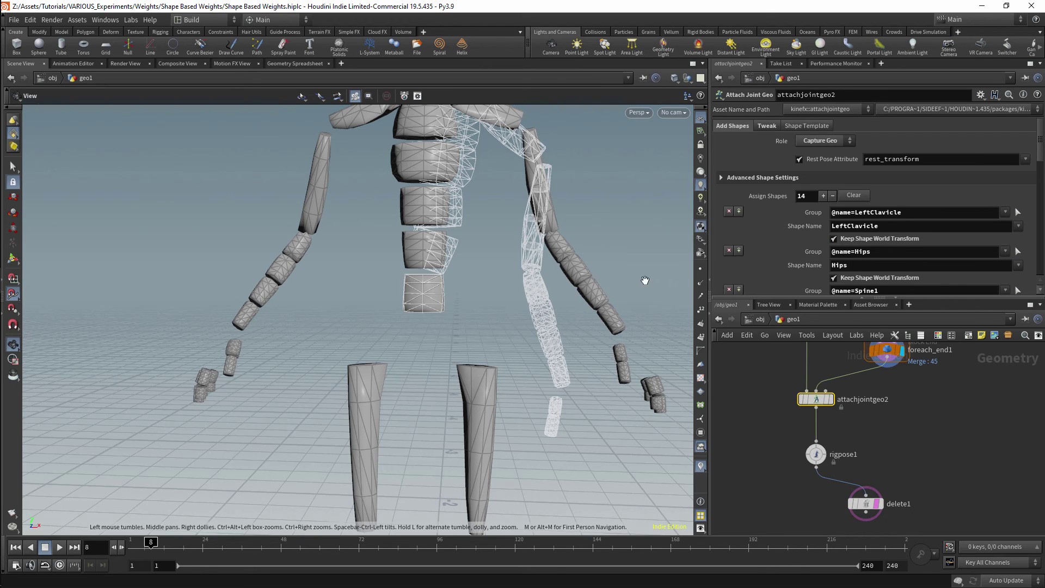
Display the skeleton lines at convertline1, and examine the trimming settings of carve1 further down the branch.
scroll(536, 251, "down", 5)
middle_click_drag(762, 351, 906, 413)
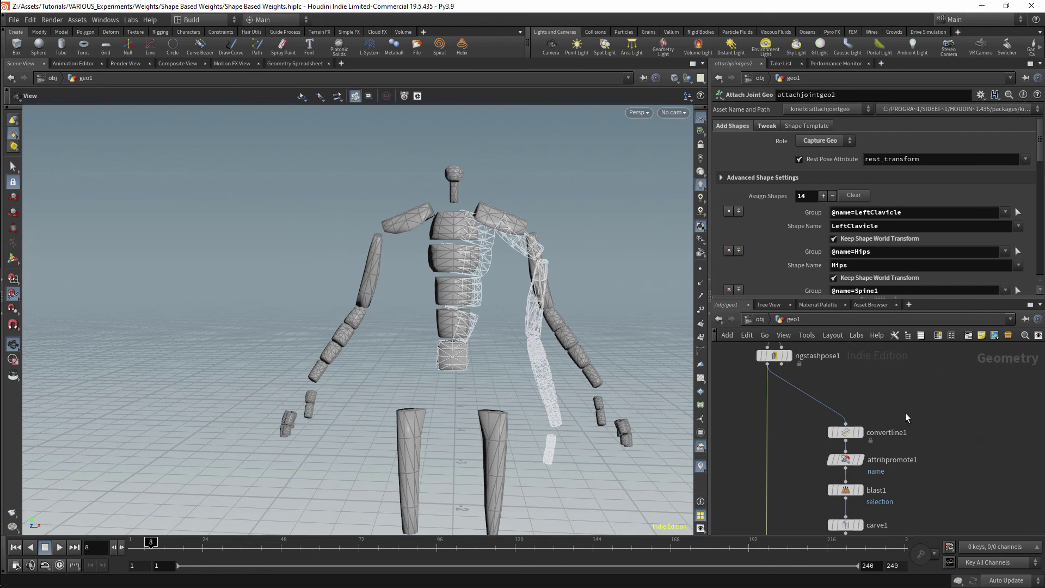
left_click(846, 433)
left_click(863, 413)
middle_click_drag(815, 453, 831, 336)
left_click(849, 411)
left_click(866, 386)
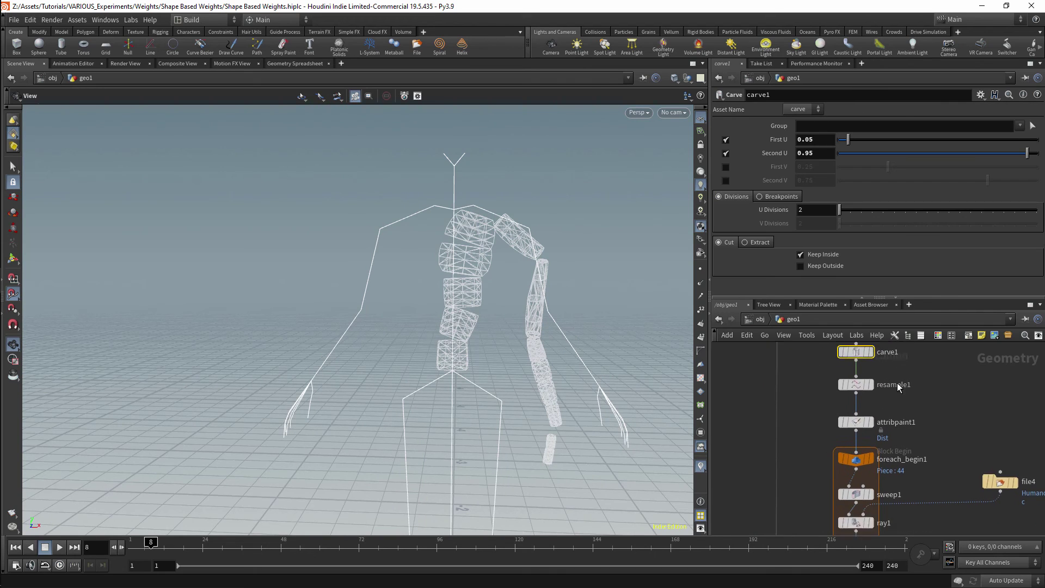
Examine the trimmed bone segments at attribpaint1, and display the swept shape of a single piece at sweep1.
left_click(878, 418)
middle_click_drag(896, 437, 903, 355)
left_click(862, 366)
left_click(860, 448)
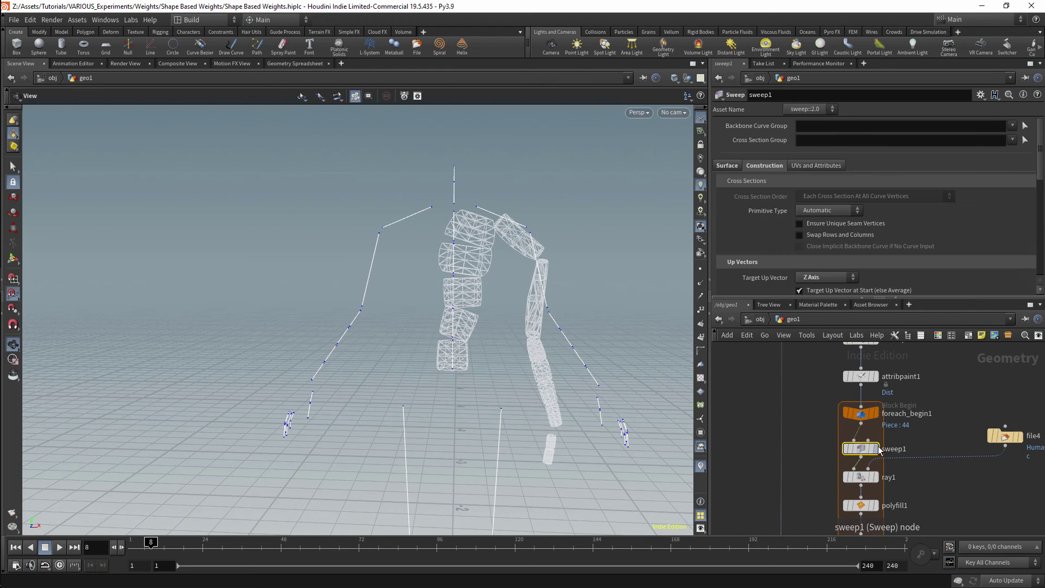
left_click(874, 449)
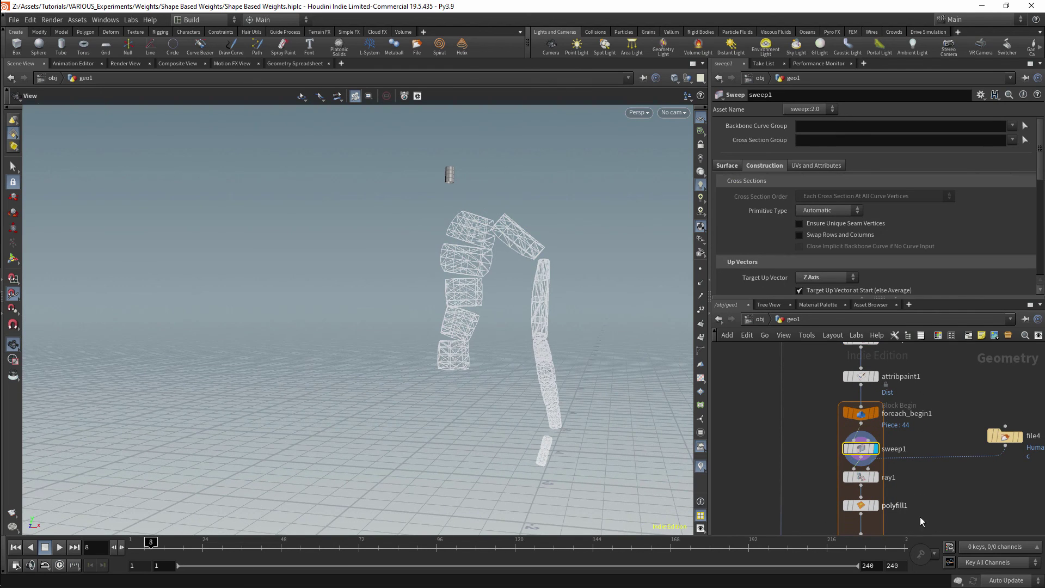
Display ray1 inside the for-each block and examine the ray projection against the humanoid mesh around the head and torso.
middle_click_drag(920, 517, 903, 419)
left_click(841, 379)
left_click(861, 380)
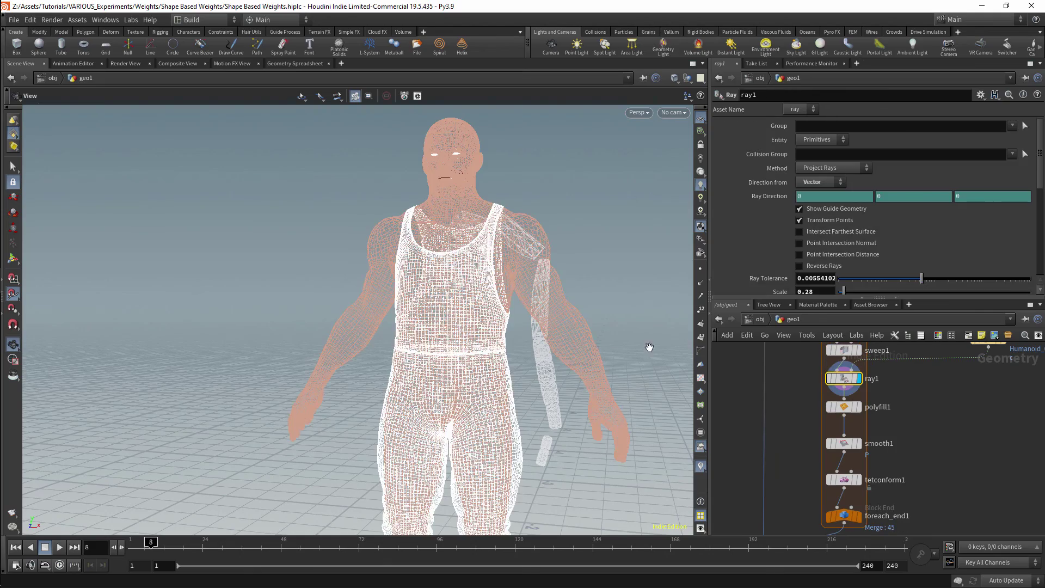
left_click_drag(588, 305, 455, 219)
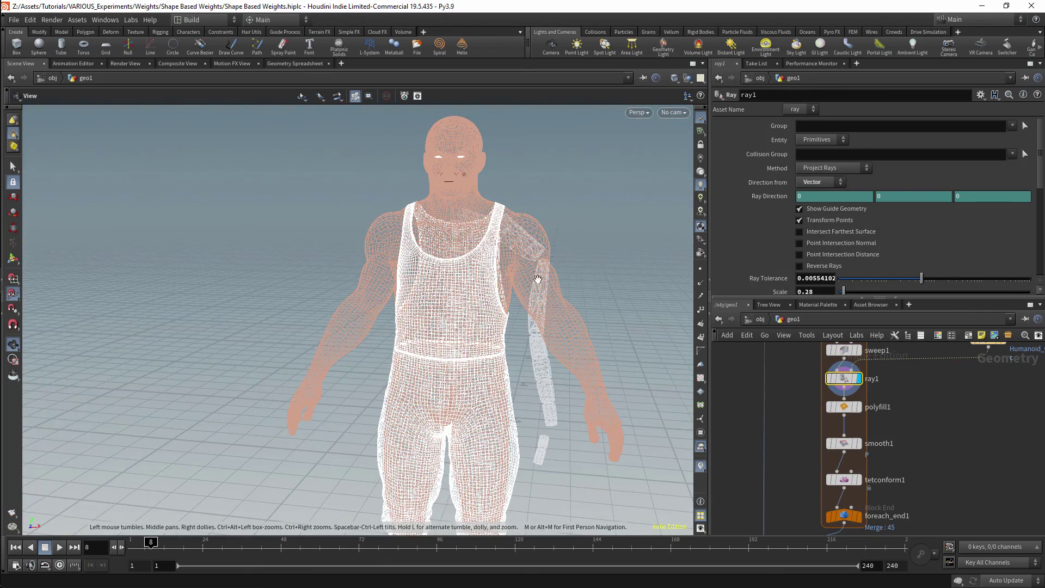
left_click_drag(538, 279, 566, 285)
scroll(599, 159, "up", 5)
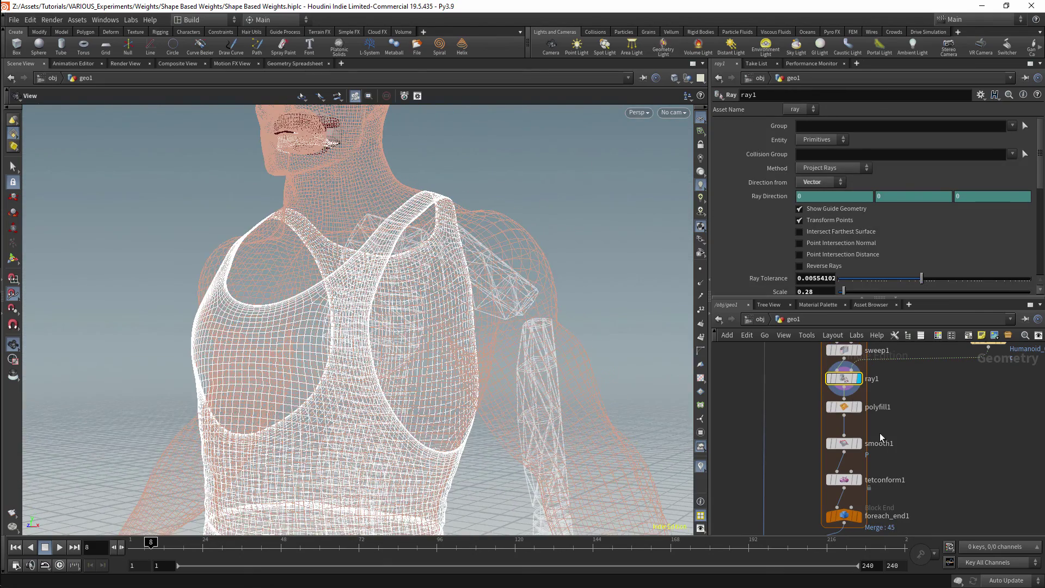
Compare the head shape output by smooth1 with its tetrahedral version at tetconform1.
middle_click_drag(882, 437, 903, 393)
left_click(871, 485)
middle_click_drag(871, 484, 922, 388)
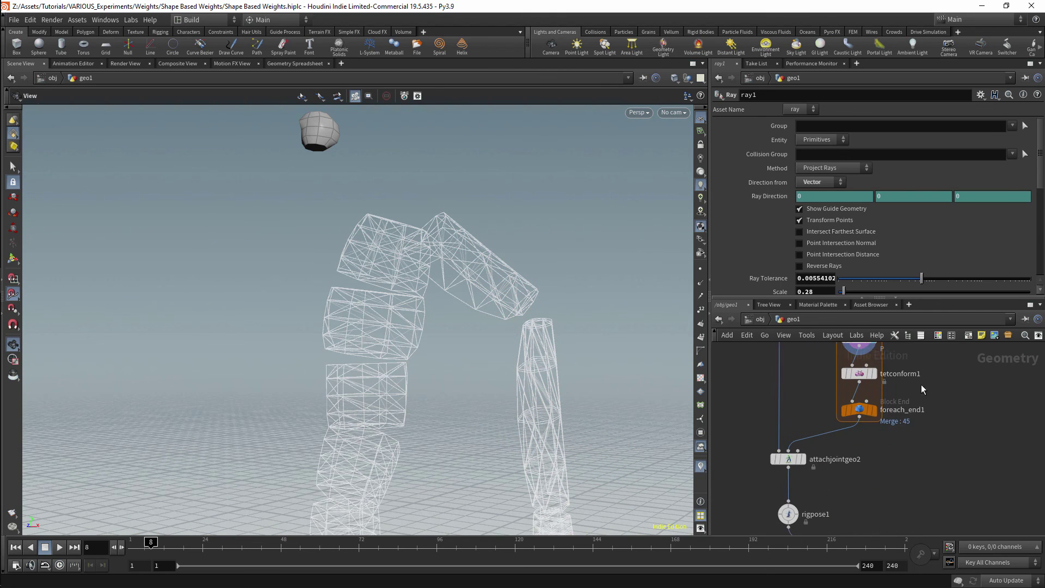
middle_click_drag(845, 376, 848, 389)
left_click(849, 390)
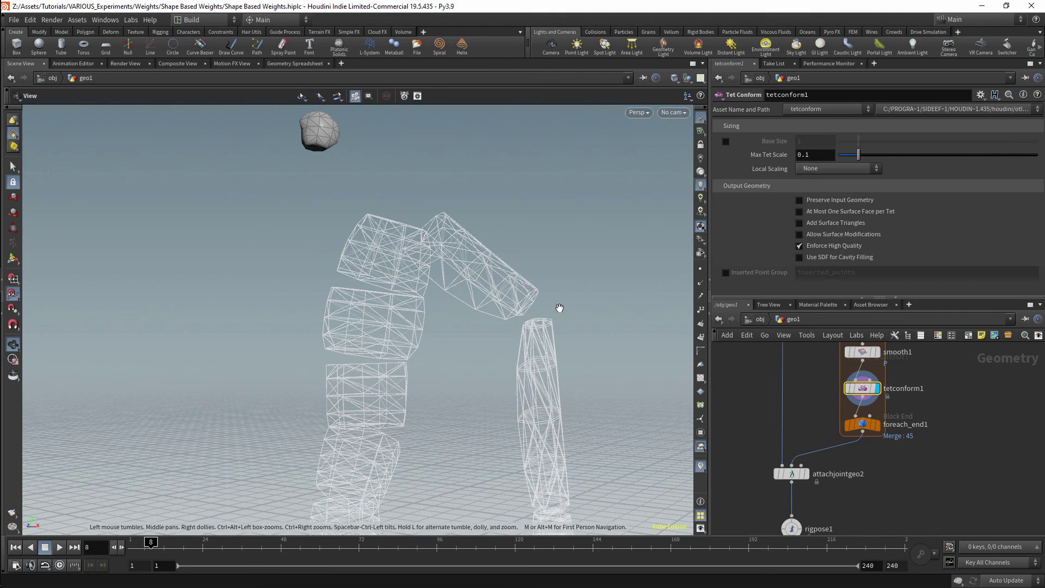
left_click_drag(549, 356, 578, 277)
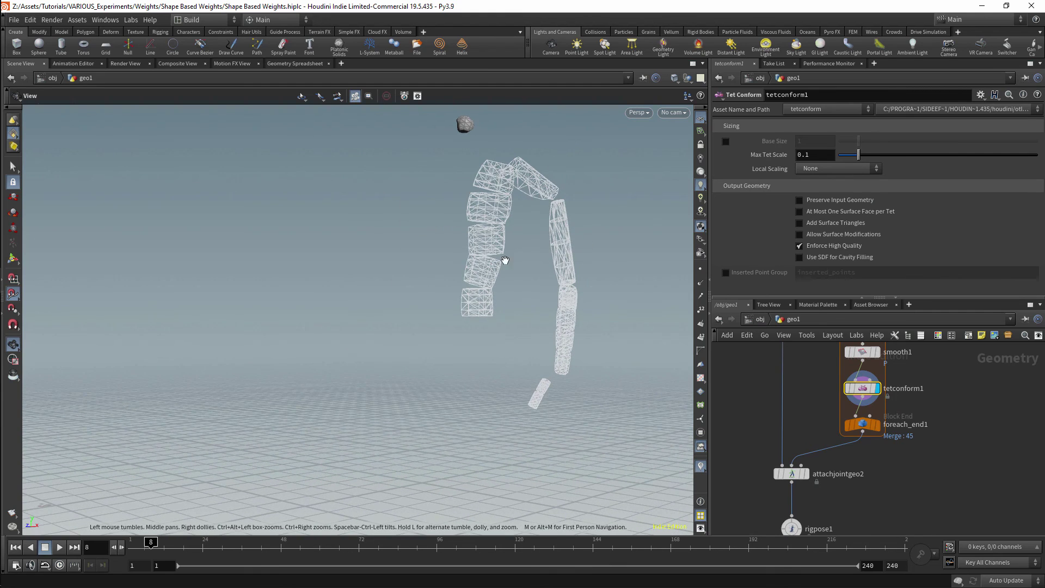
Display delete1 and examine the kinefx_controls group filter and the isolated spine and arm shapes.
middle_click_drag(865, 523, 882, 468)
left_click(881, 467)
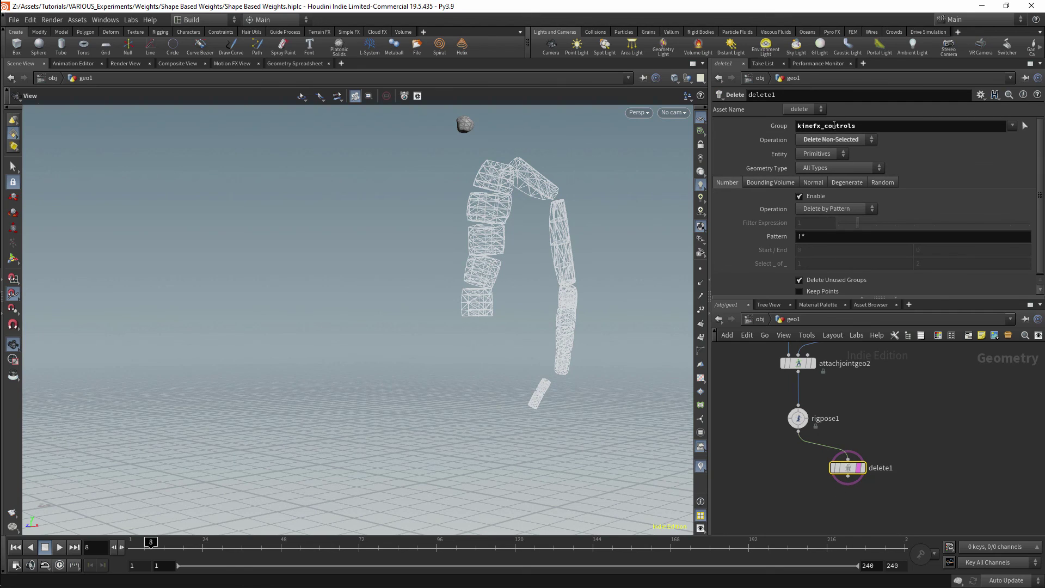
left_click(862, 467)
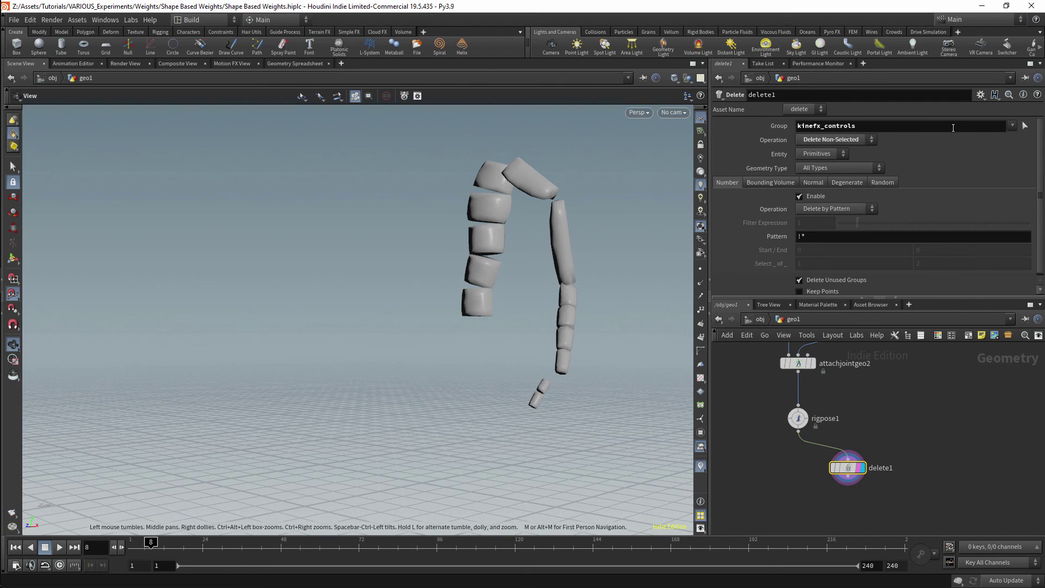
mouse_move(913, 401)
middle_mouse_down()
mouse_move(922, 420)
mouse_move(920, 384)
middle_mouse_up()
mouse_move(574, 256)
left_mouse_down()
mouse_move(565, 249)
mouse_move(586, 263)
mouse_move(653, 266)
mouse_move(446, 240)
mouse_move(575, 274)
left_mouse_up()
middle_click_drag(882, 374, 904, 429)
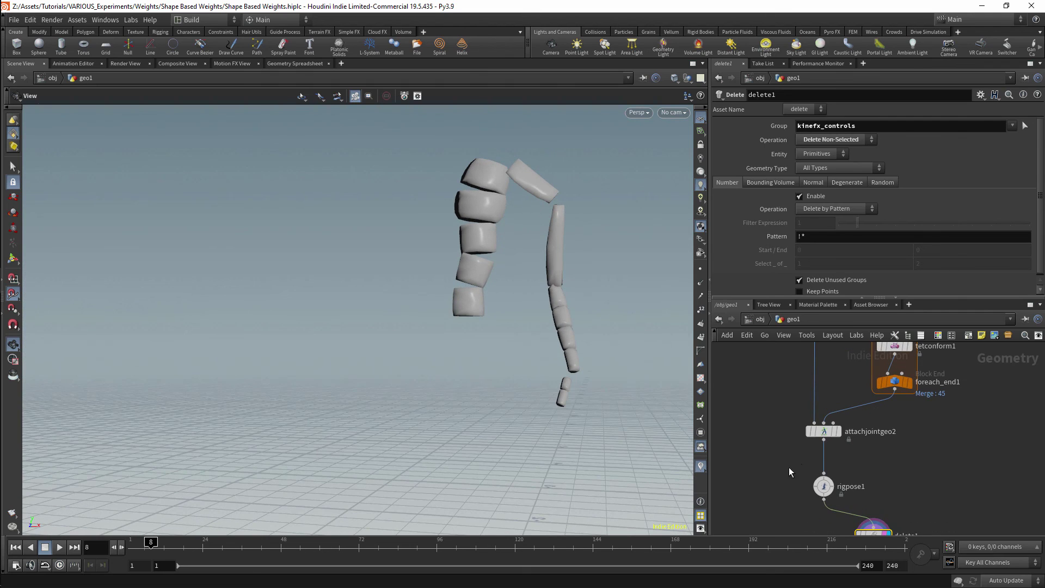
Display rigpose1 to view the shapes on the posed skeleton, and examine the capture shape settings of attachjointgeo2.
left_click(822, 485)
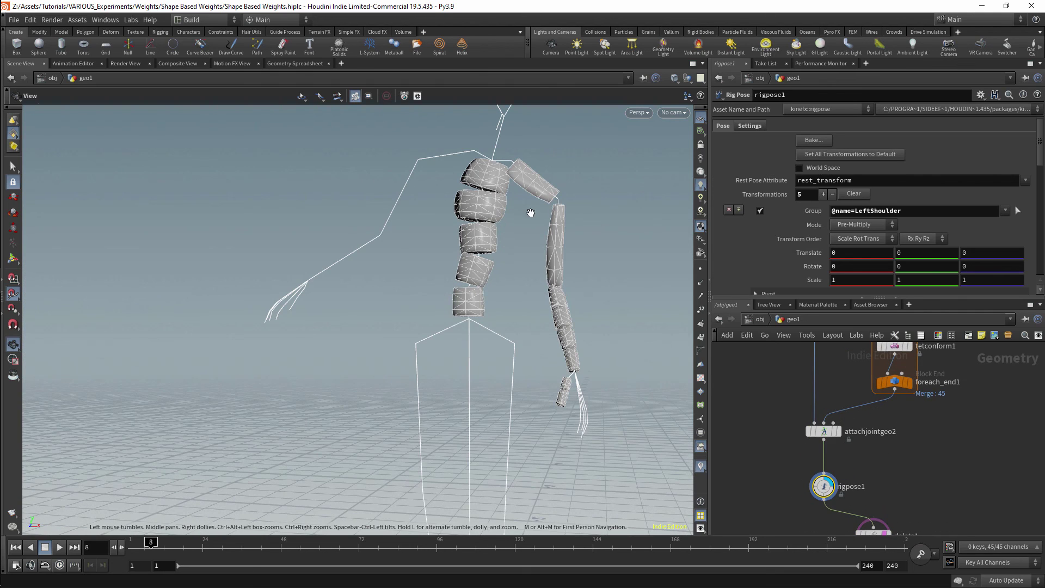
middle_click_drag(850, 436, 846, 463)
left_click(820, 459)
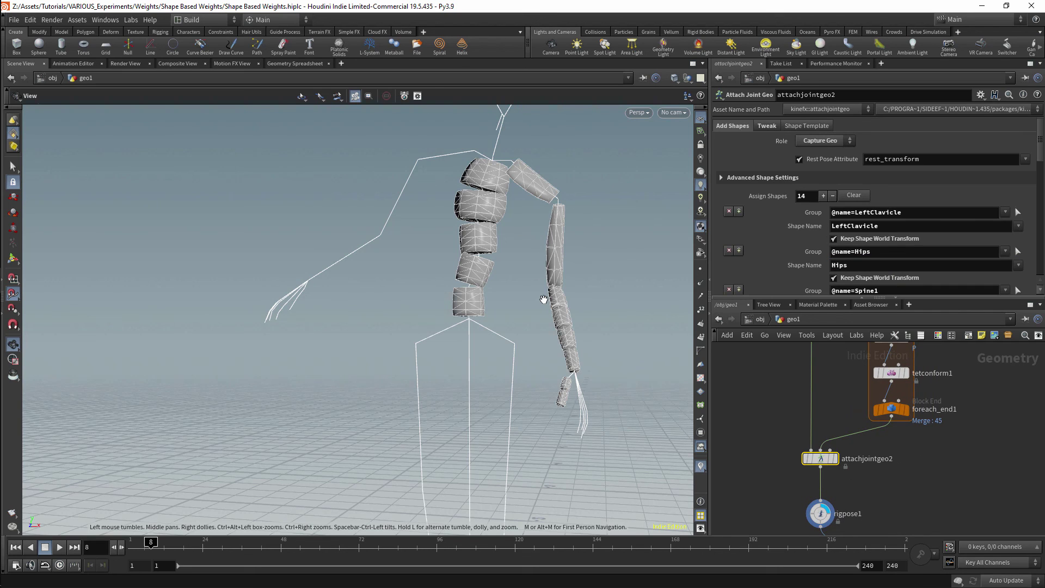